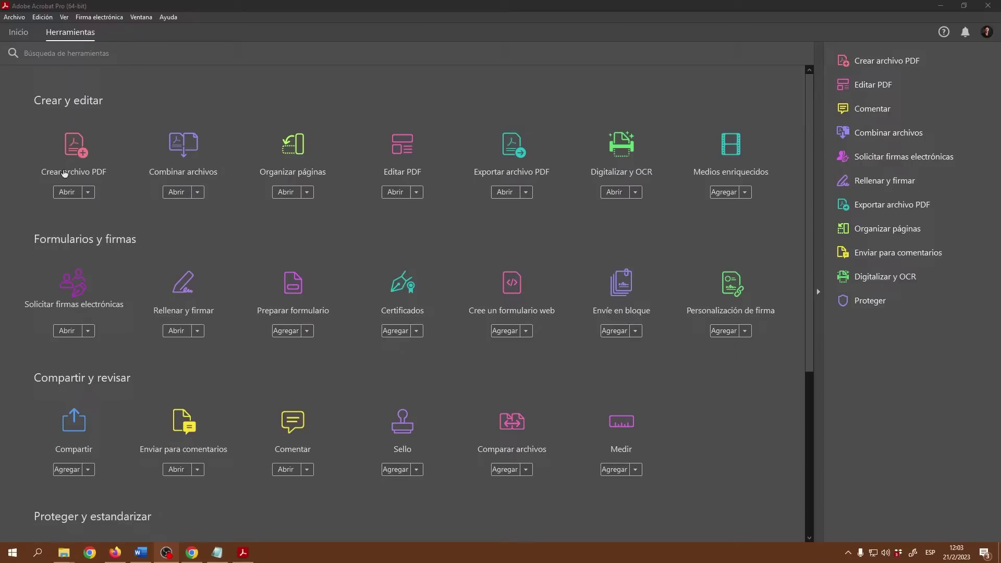
# Set up PDF creation from the Canon G3000 series Network scanner with the Ajustes por omisión settings and appending to an existing file enabled
pyautogui.click(78, 153)
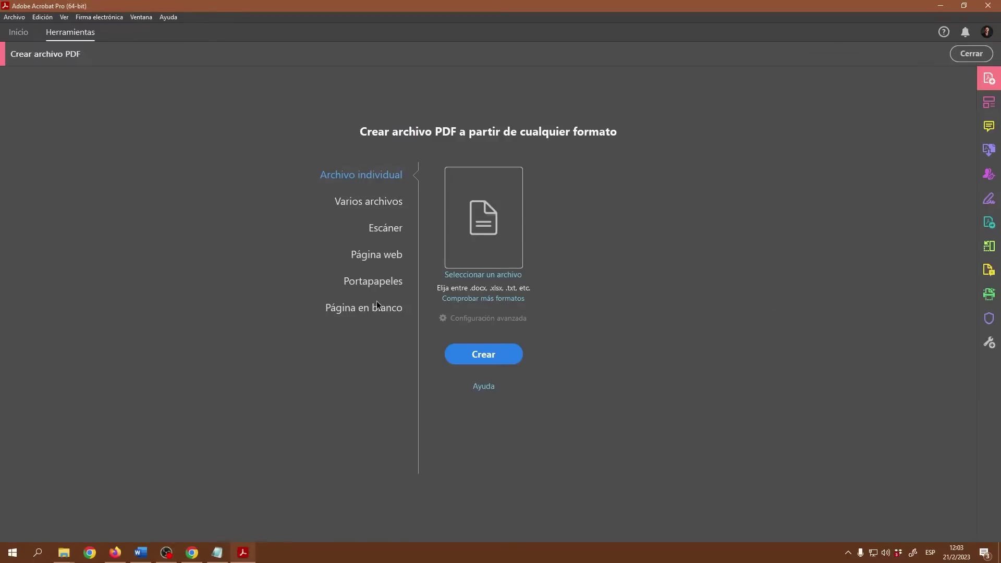
pyautogui.click(393, 234)
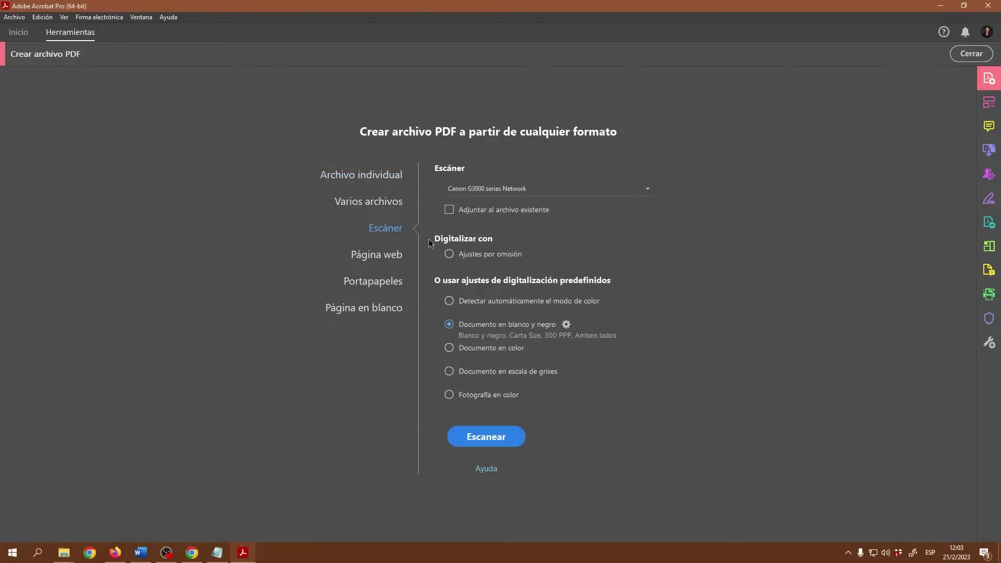
pyautogui.click(578, 190)
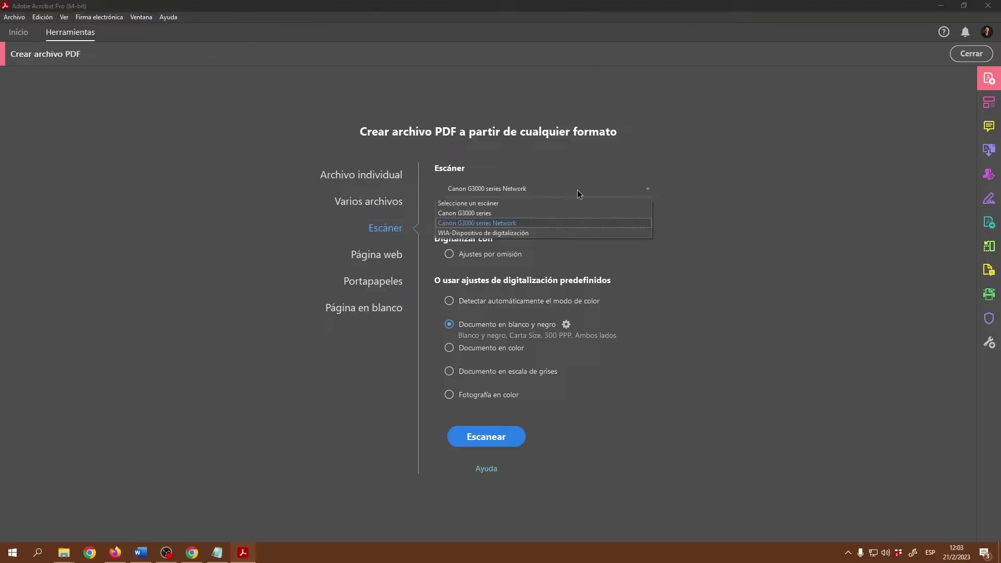
pyautogui.click(471, 204)
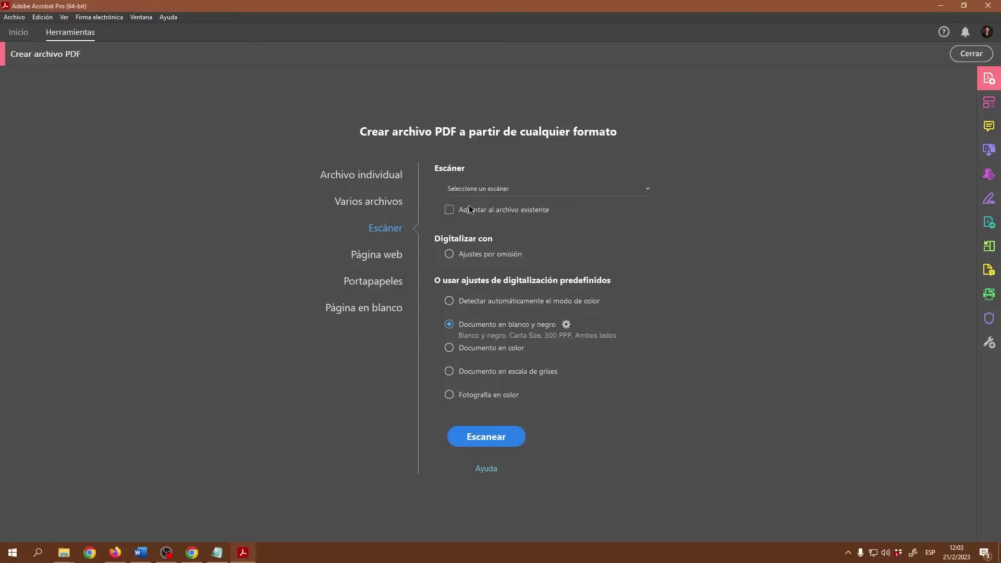
pyautogui.click(451, 255)
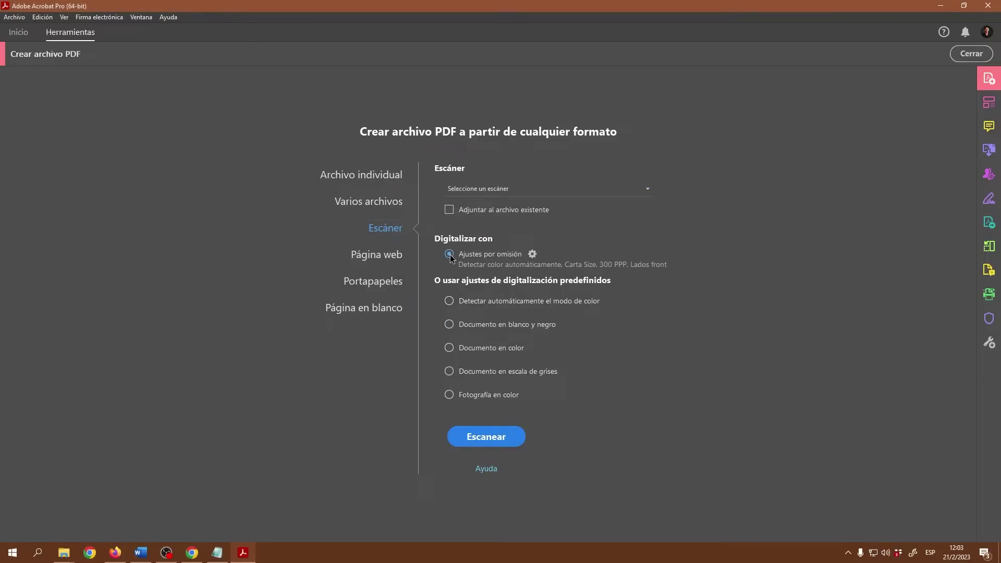
pyautogui.click(451, 211)
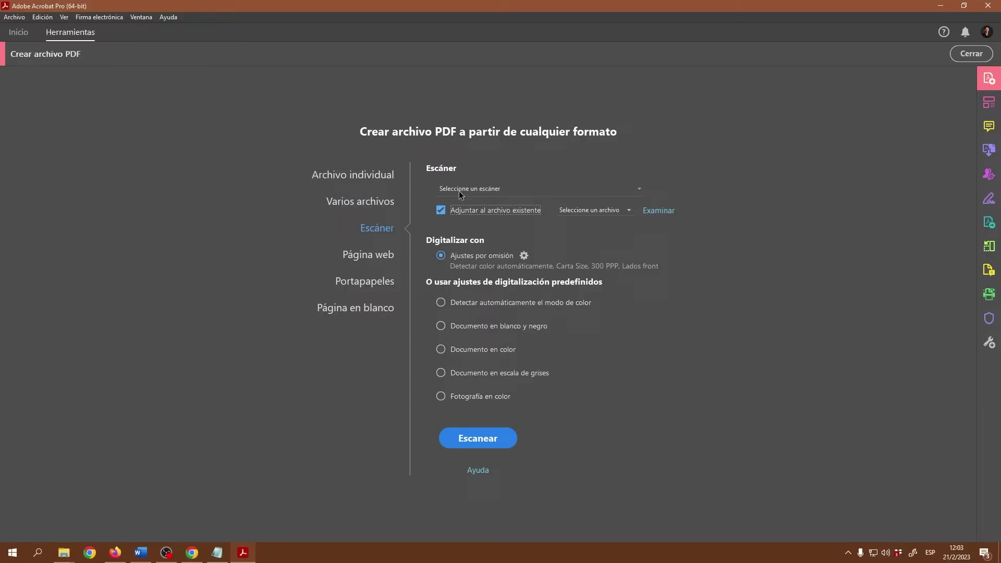
pyautogui.click(634, 193)
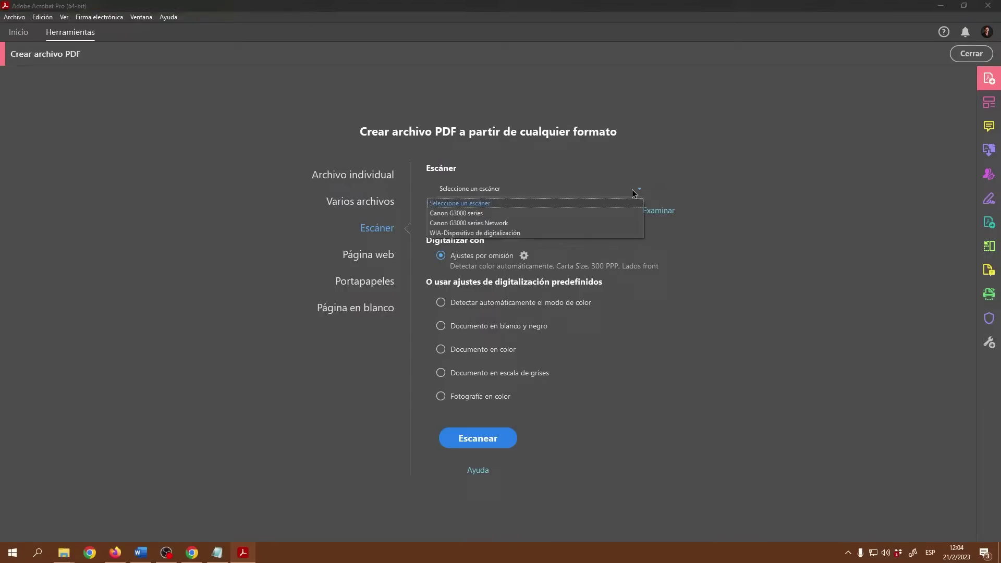
pyautogui.click(466, 224)
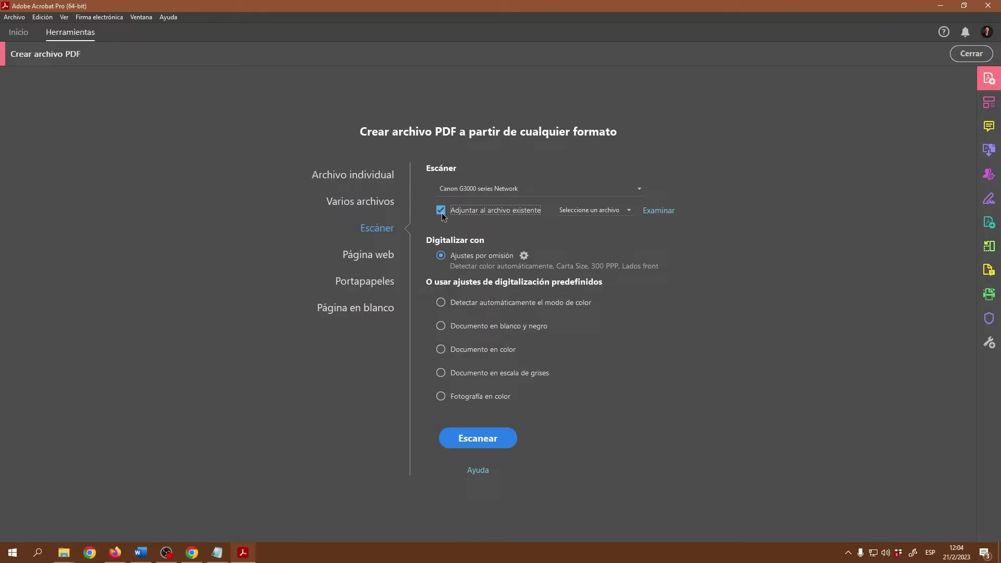
# Choose DSC_-0053-2 in the Materiales Acrobat PRO folder as the existing file to append to, and scan the document into it
pyautogui.click(442, 211)
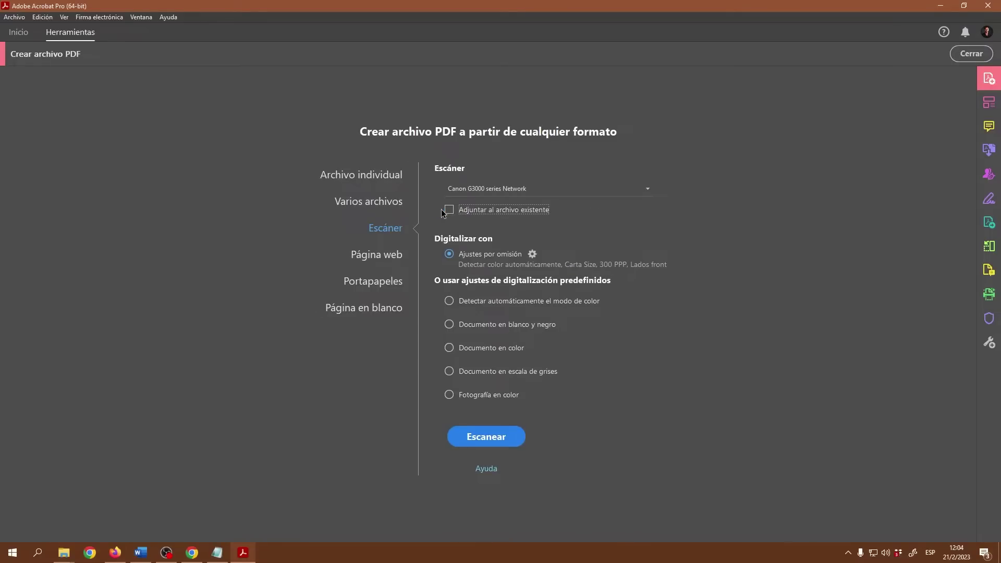
pyautogui.click(448, 211)
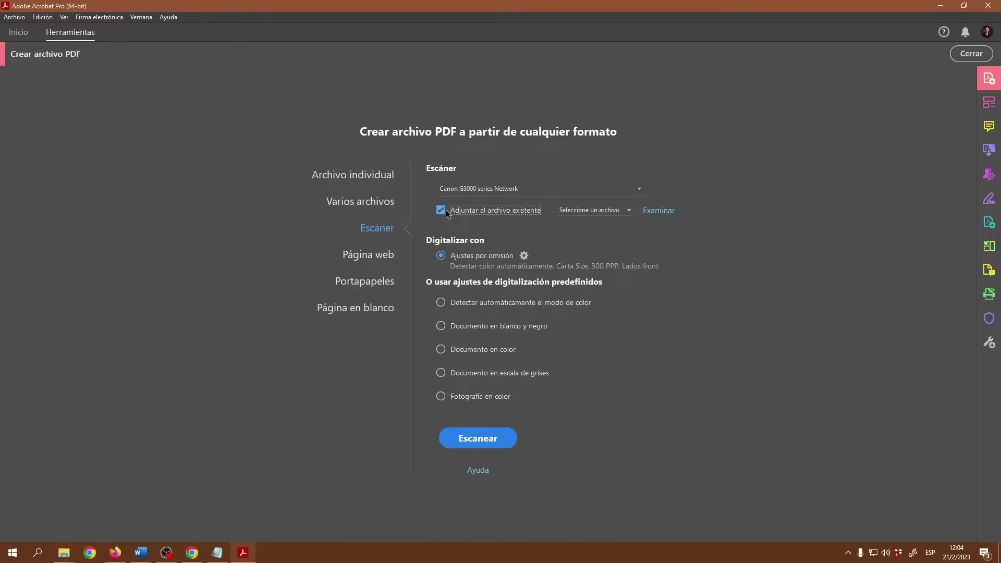
pyautogui.click(660, 211)
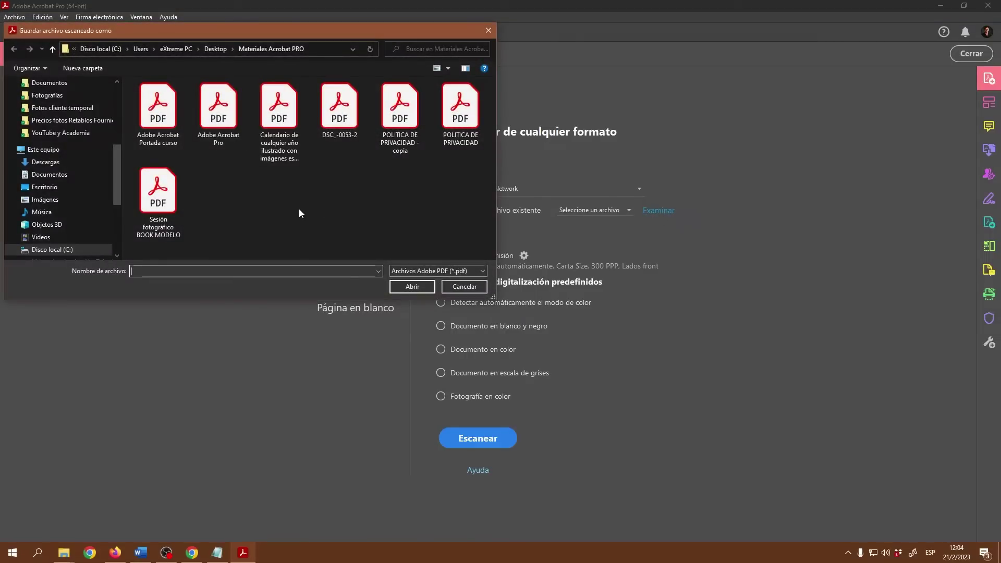
pyautogui.click(335, 123)
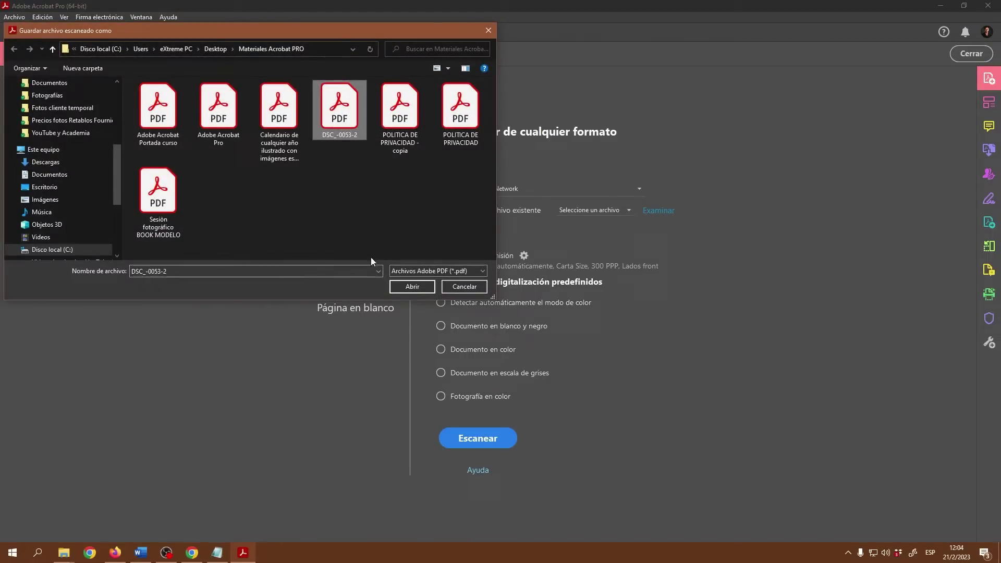
pyautogui.click(411, 286)
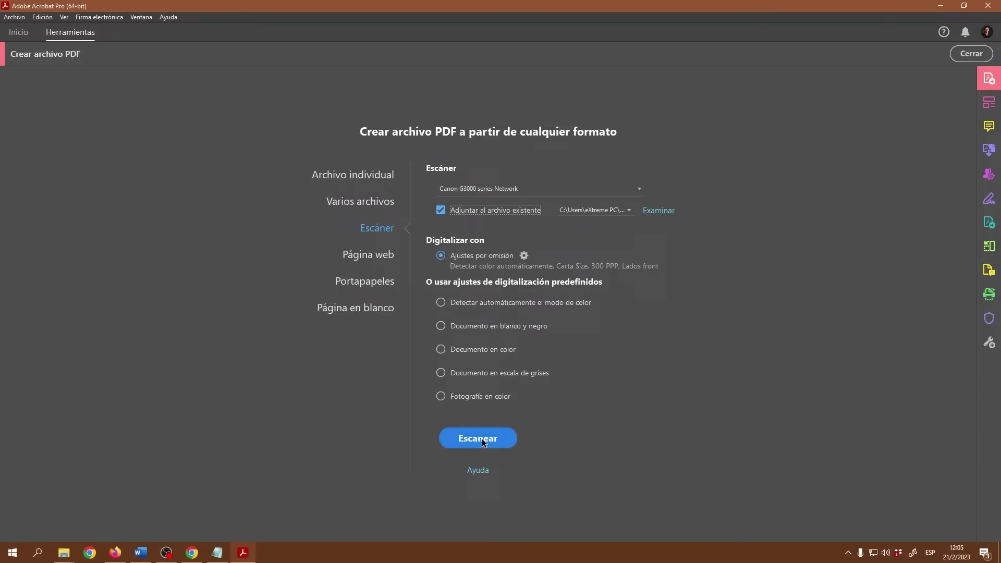
pyautogui.click(506, 448)
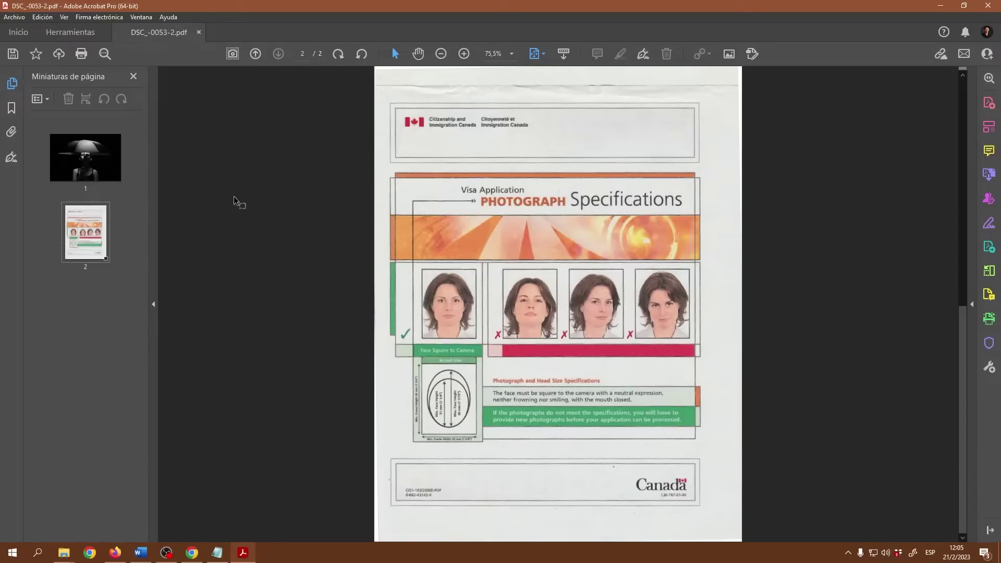
# Review both pages of DSC_-0053-2.pdf and look over the available commands for saving the file
pyautogui.click(90, 164)
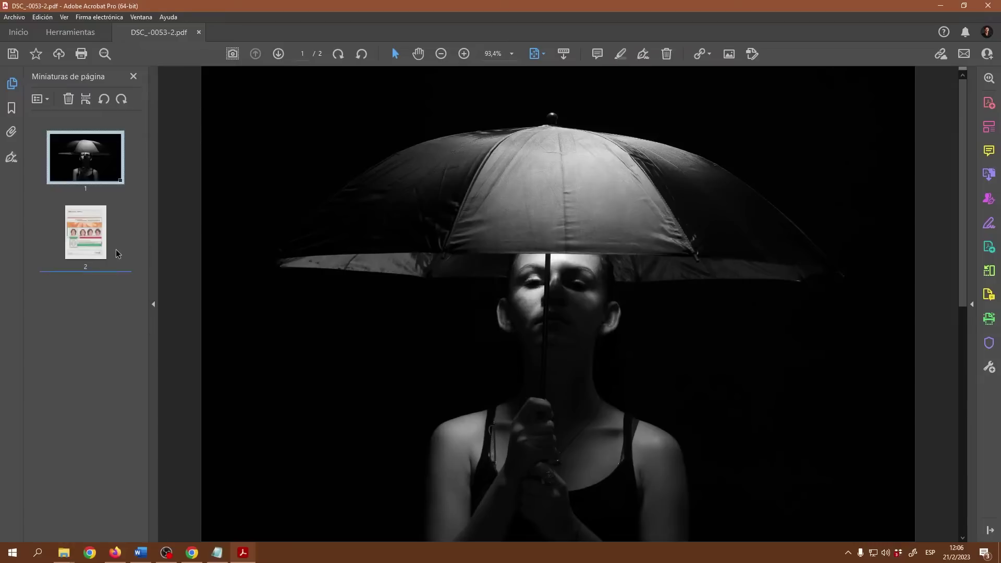
pyautogui.moveTo(66, 243); pyautogui.dragTo(84, 263)
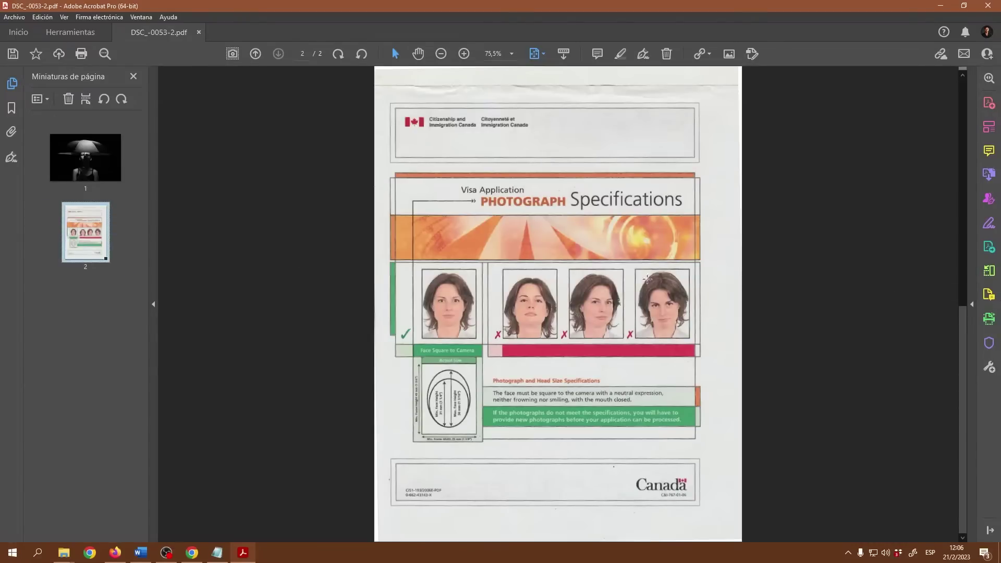
pyautogui.click(15, 17)
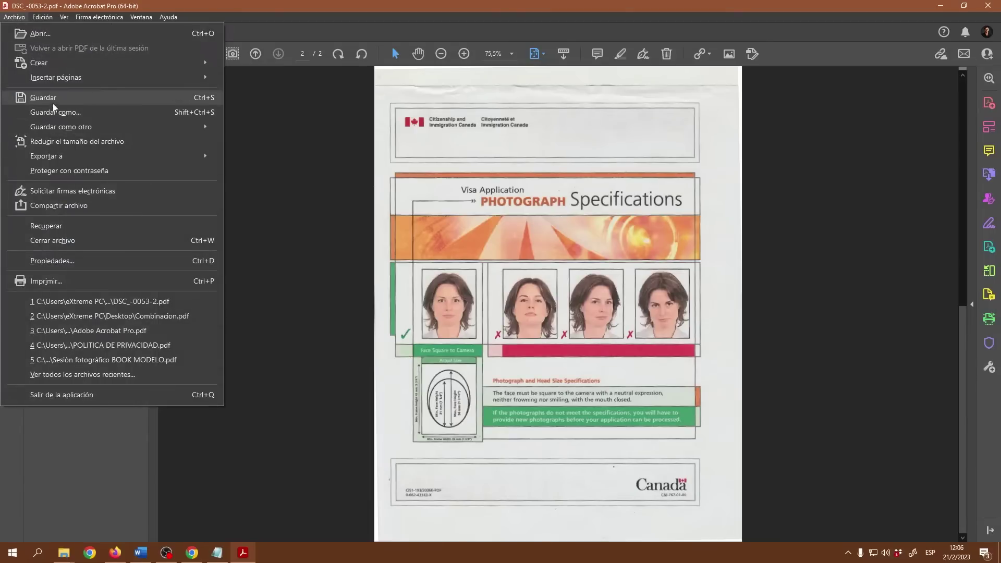
pyautogui.click(803, 266)
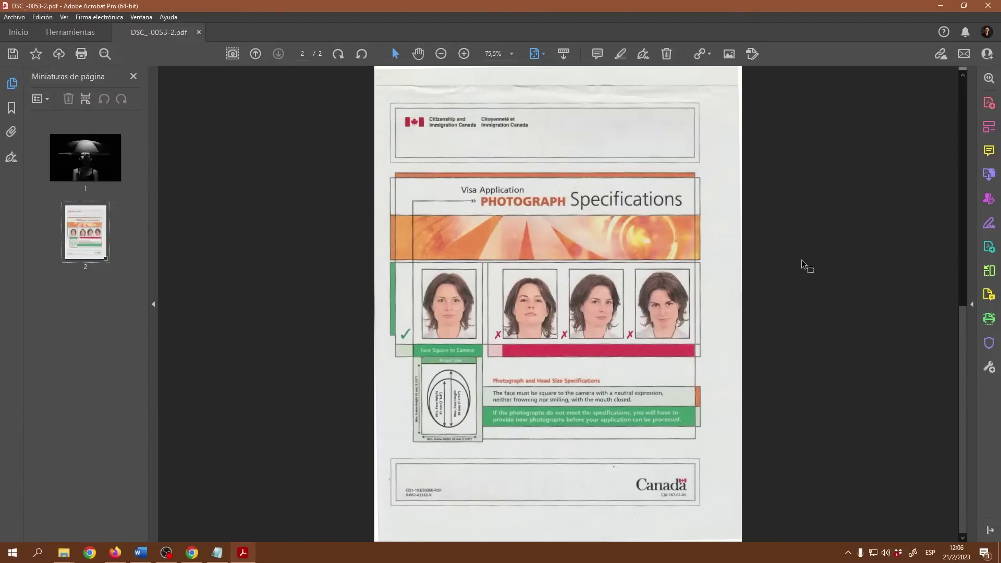
# Scan the document into a new PDF with the Ajustes por omisión settings and appending to the existing file turned off
pyautogui.click(78, 34)
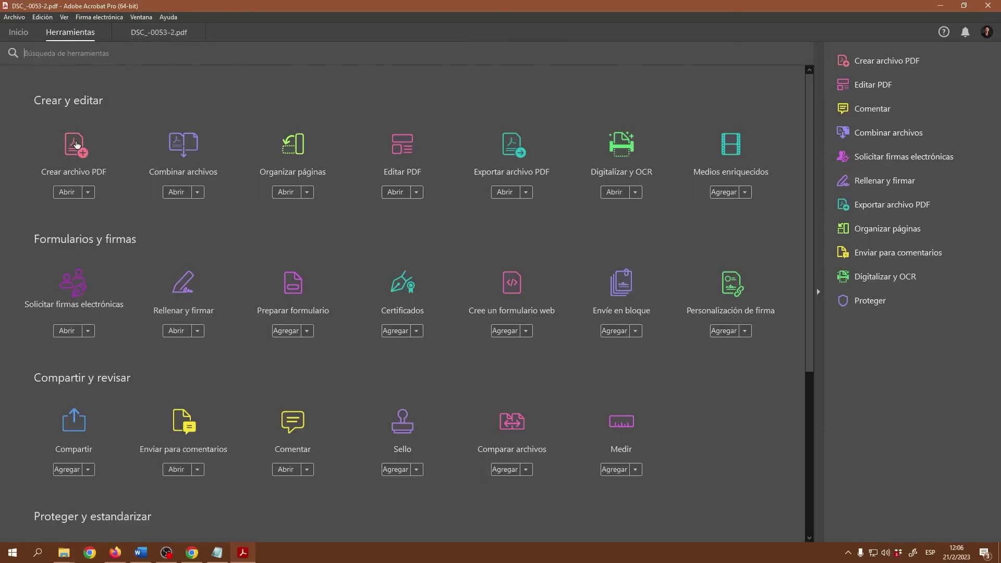
pyautogui.click(52, 138)
pyautogui.click(374, 248)
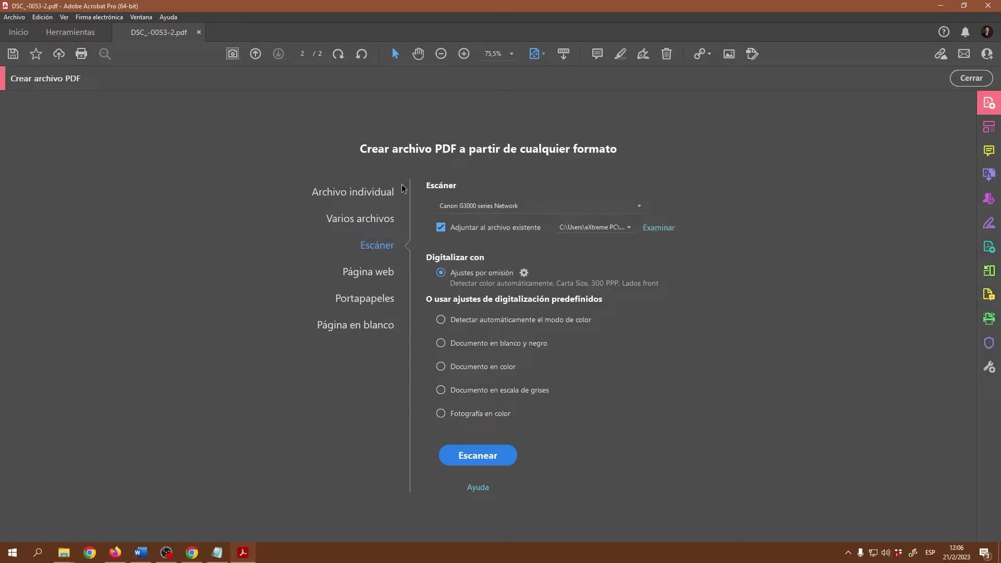
pyautogui.click(442, 228)
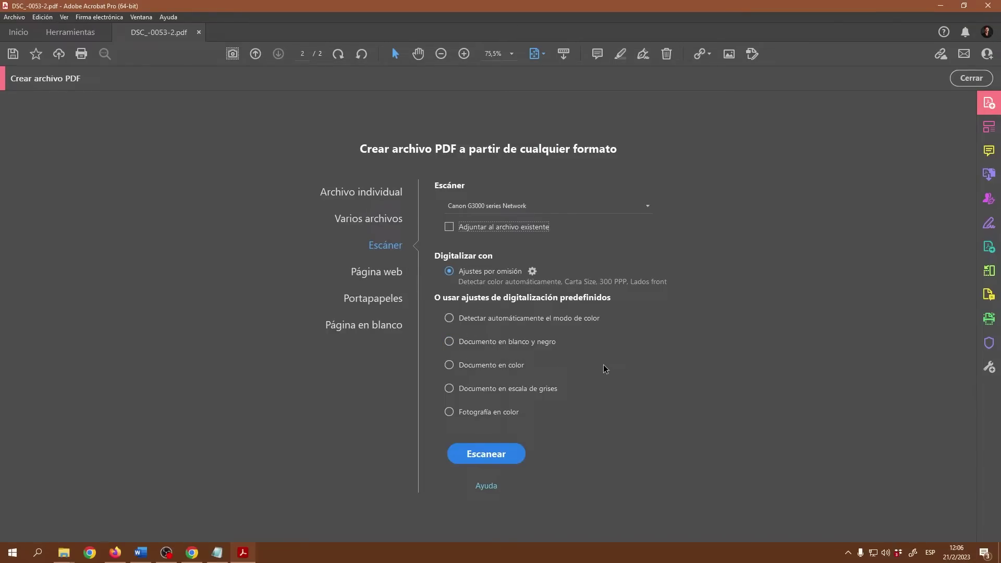
pyautogui.click(450, 346)
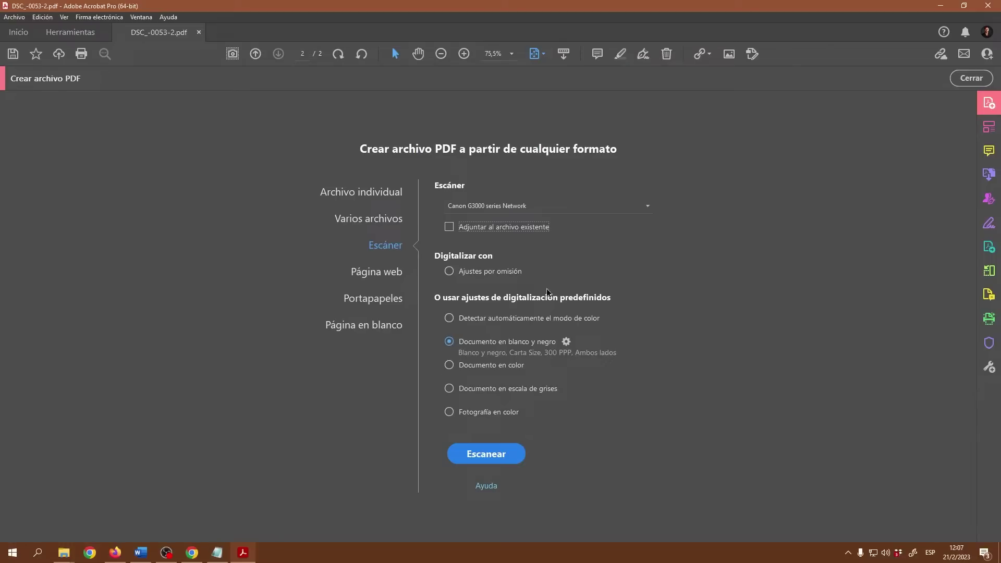
pyautogui.click(449, 271)
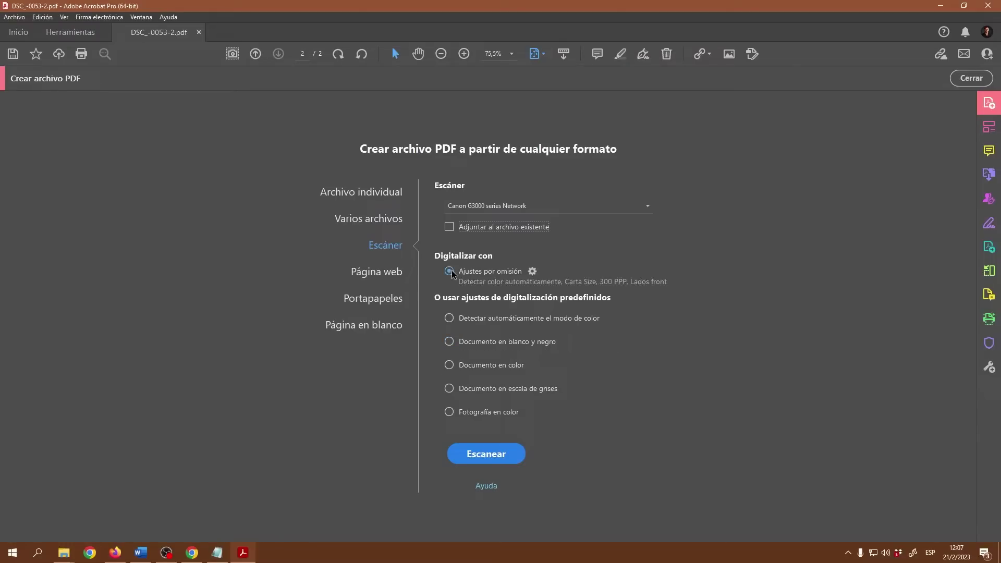
pyautogui.click(491, 460)
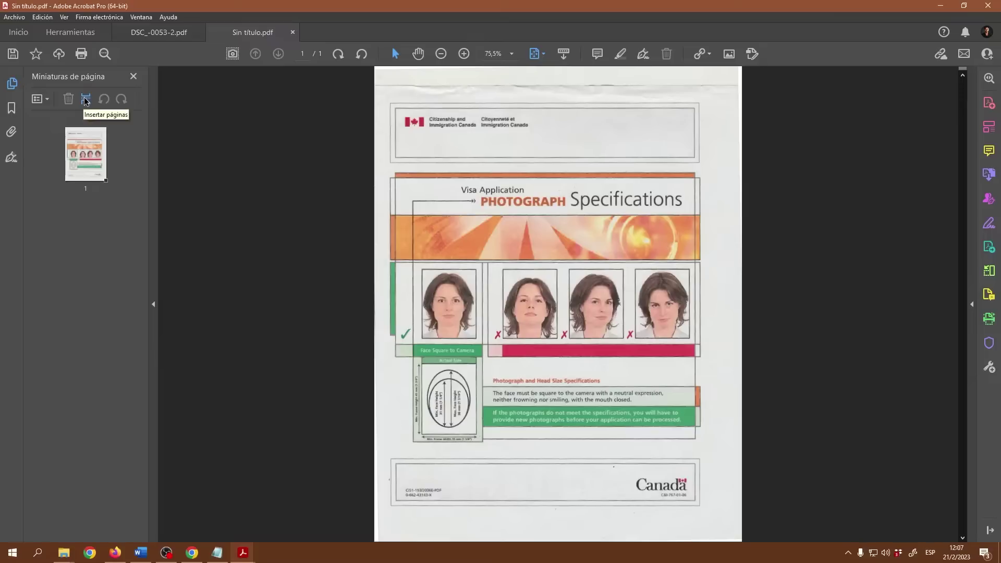
pyautogui.click(47, 100)
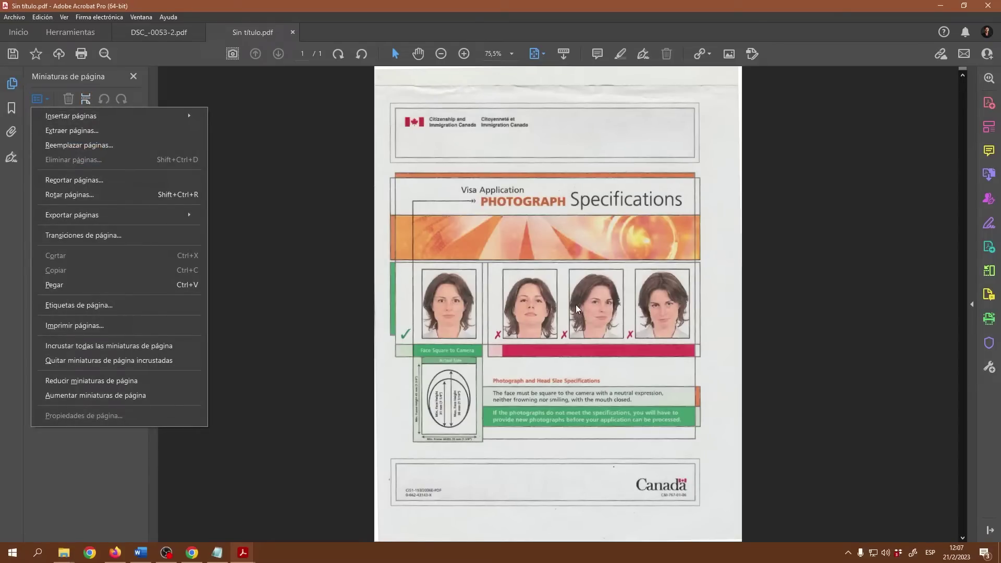
pyautogui.click(275, 276)
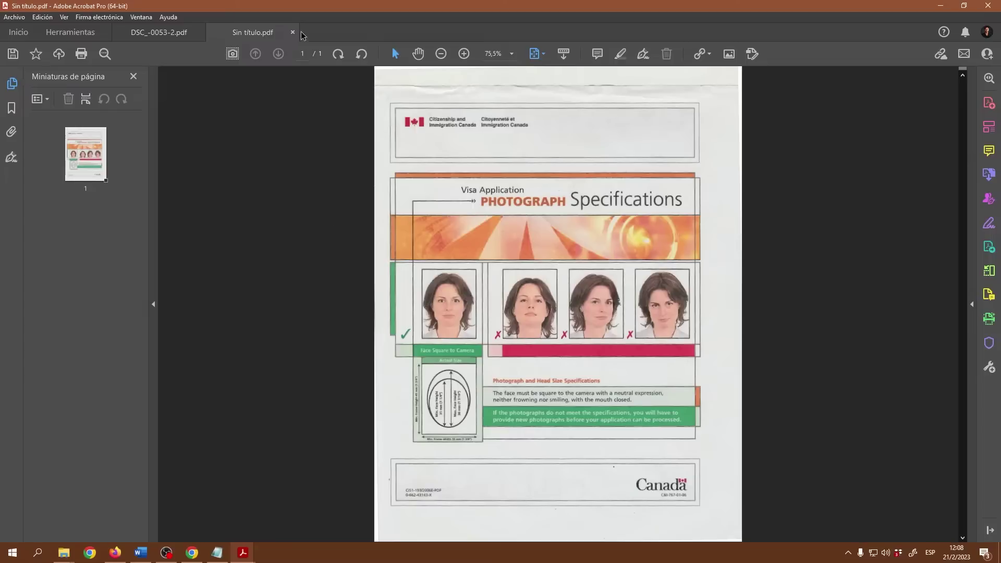
# Set up another scanner PDF without appending to the existing file, and review the detailed configuration of Ajustes por omisión
pyautogui.click(70, 32)
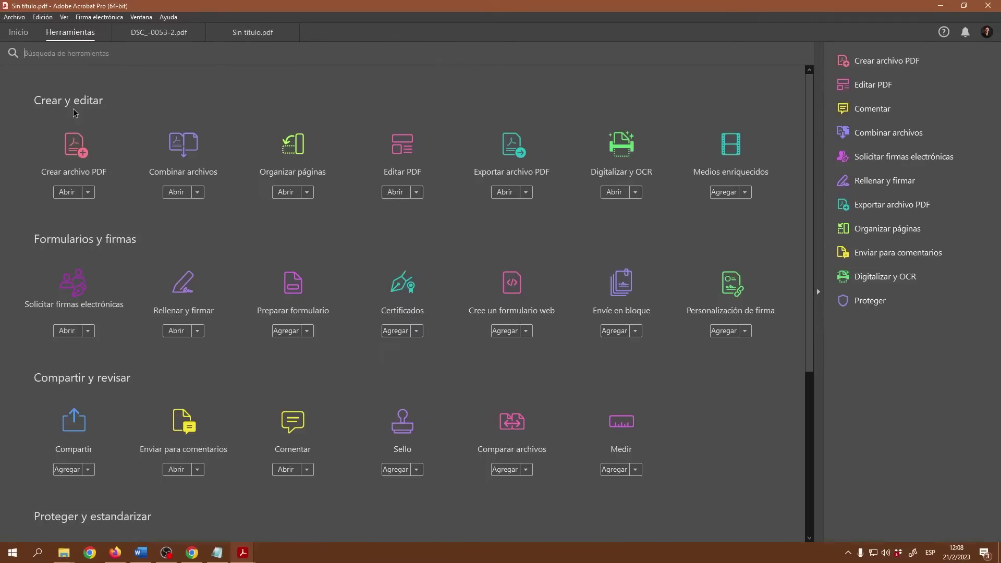
pyautogui.click(78, 153)
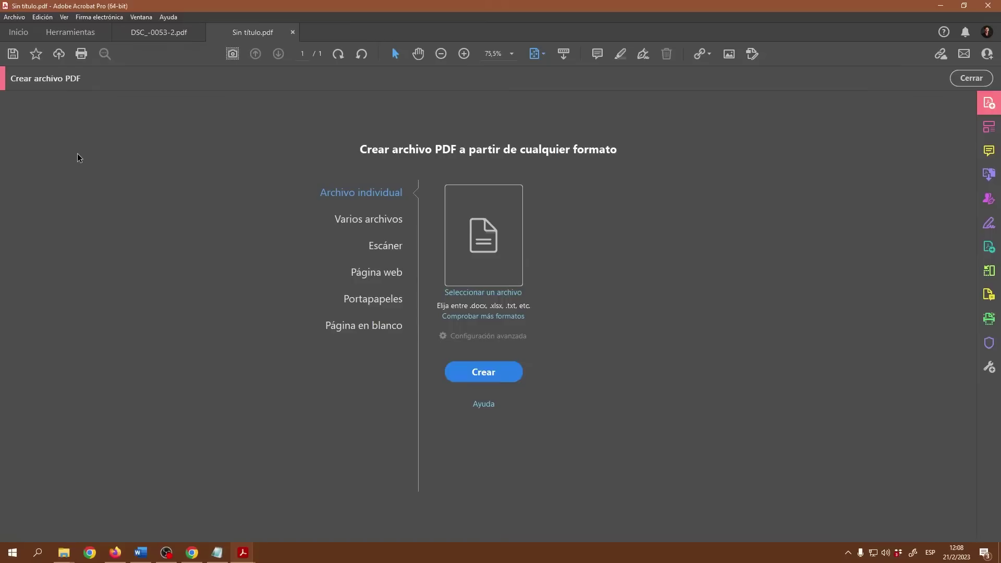
pyautogui.click(374, 249)
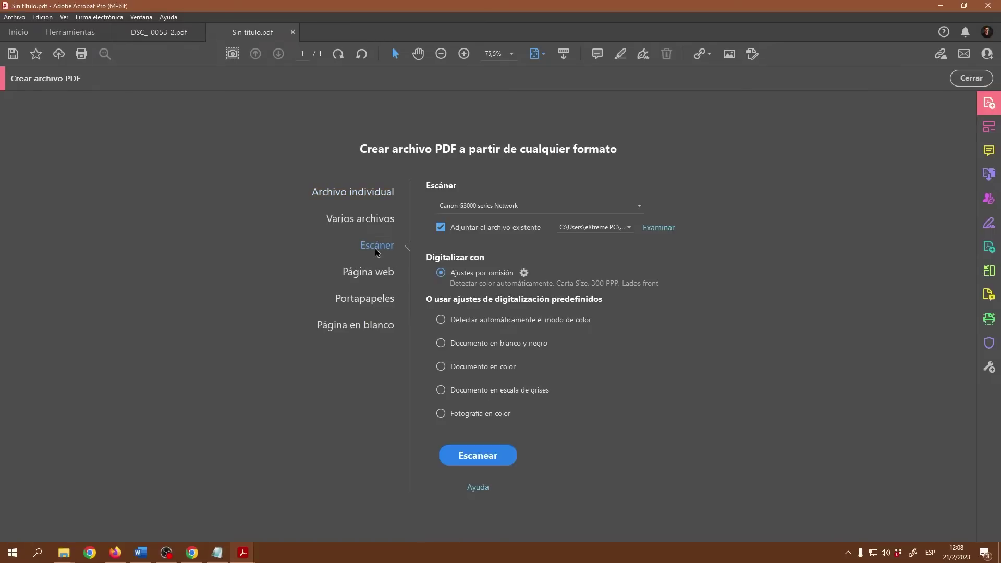
pyautogui.click(443, 227)
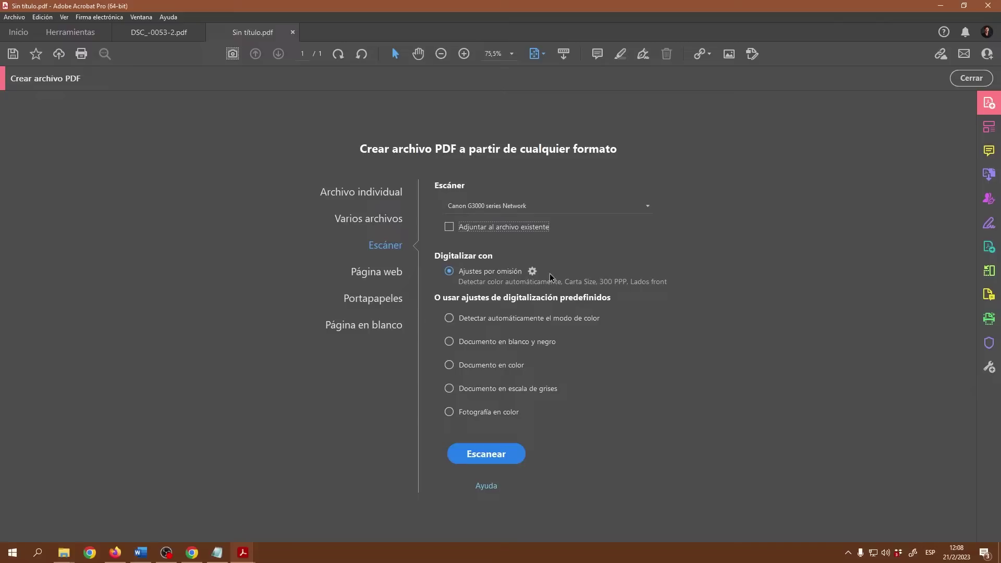
pyautogui.click(533, 271)
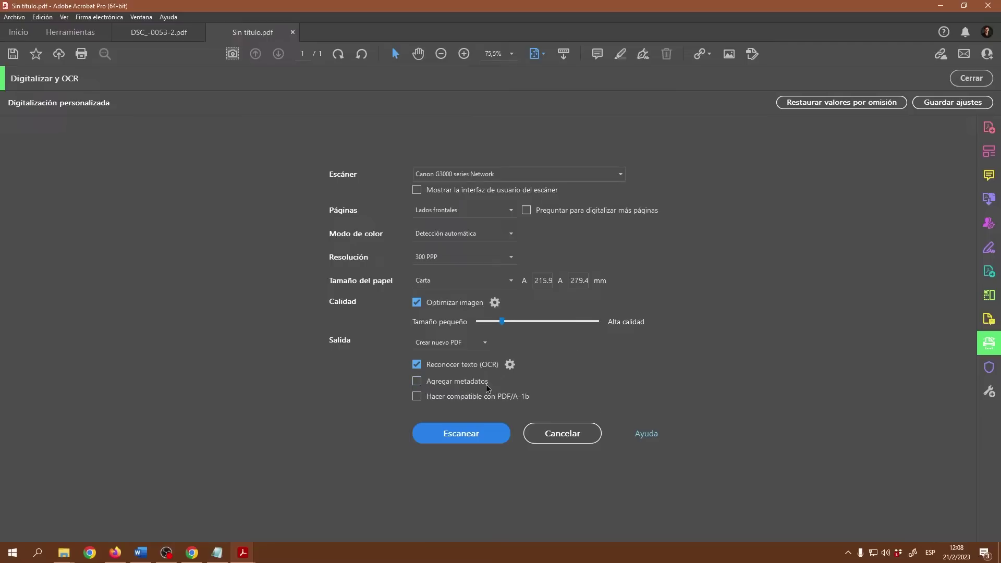
pyautogui.click(562, 435)
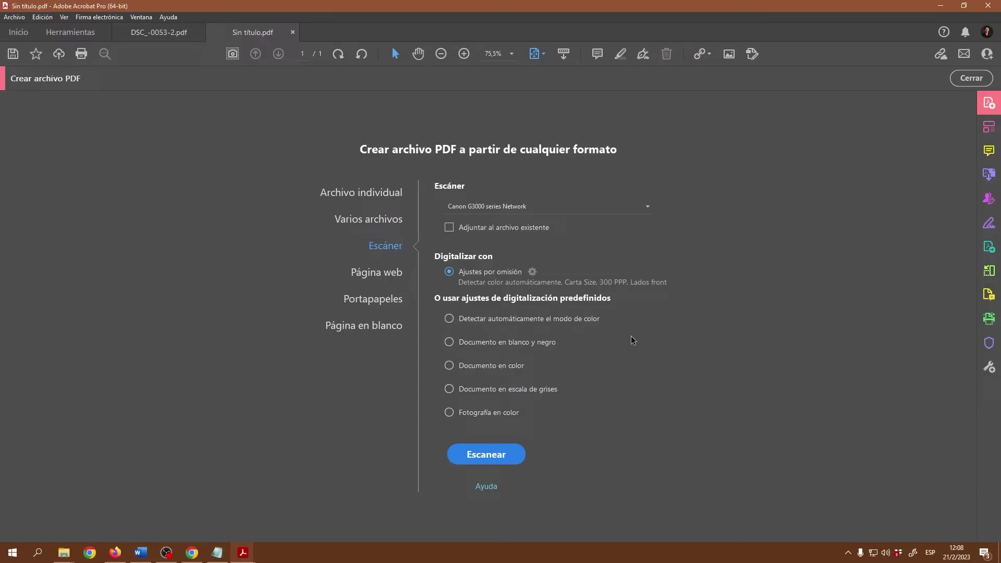
# Select the Documento en color scan preset and review its detailed configuration without changing it
pyautogui.click(450, 366)
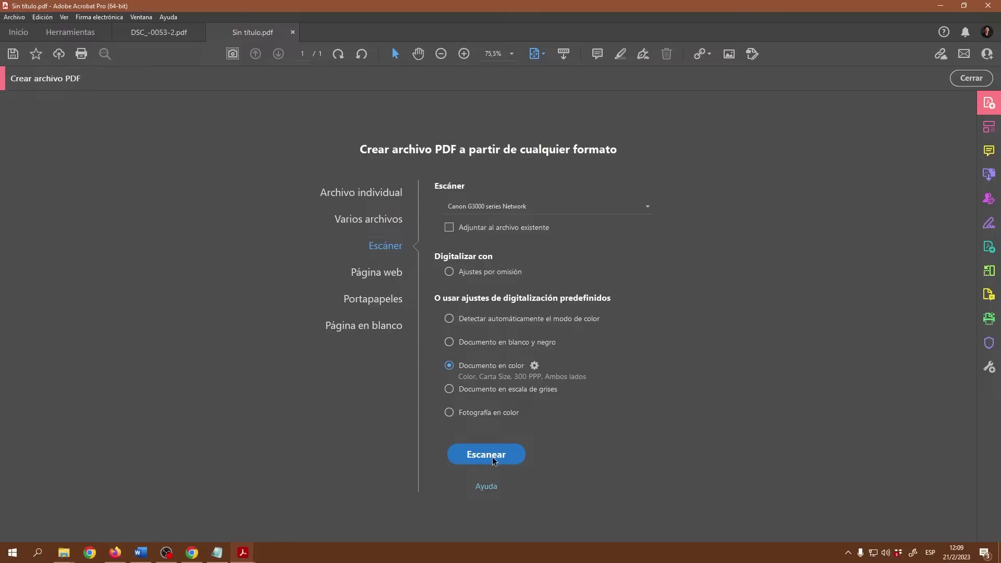
pyautogui.click(534, 366)
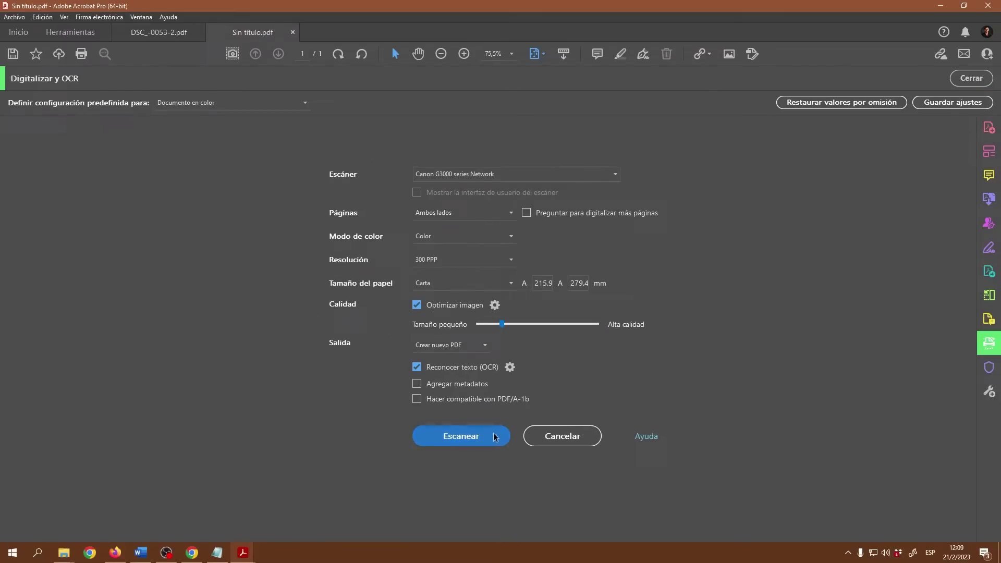
pyautogui.click(566, 440)
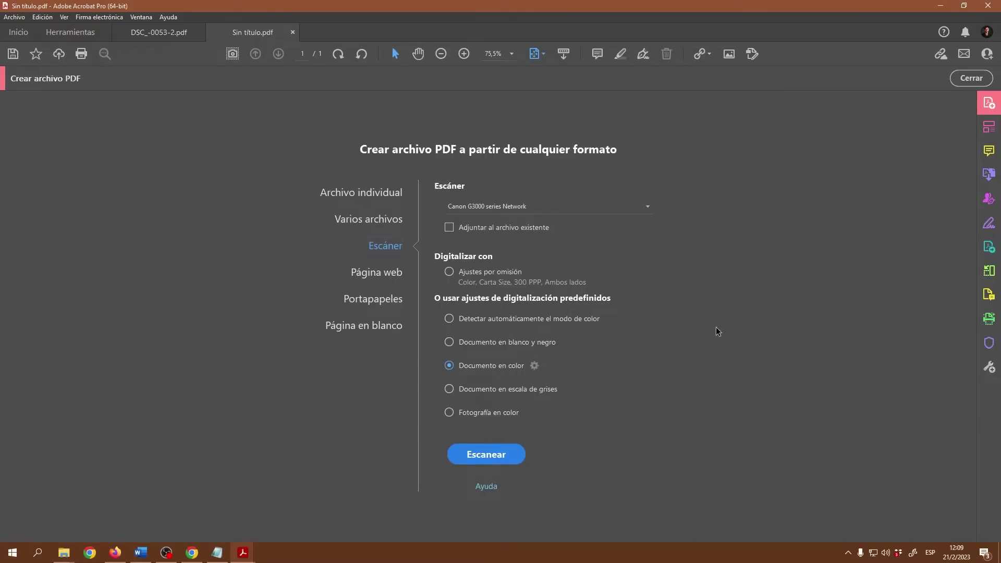
# Scan a document into a new PDF with the Documento en color preset, add a second sheet and finish the scan
pyautogui.click(491, 458)
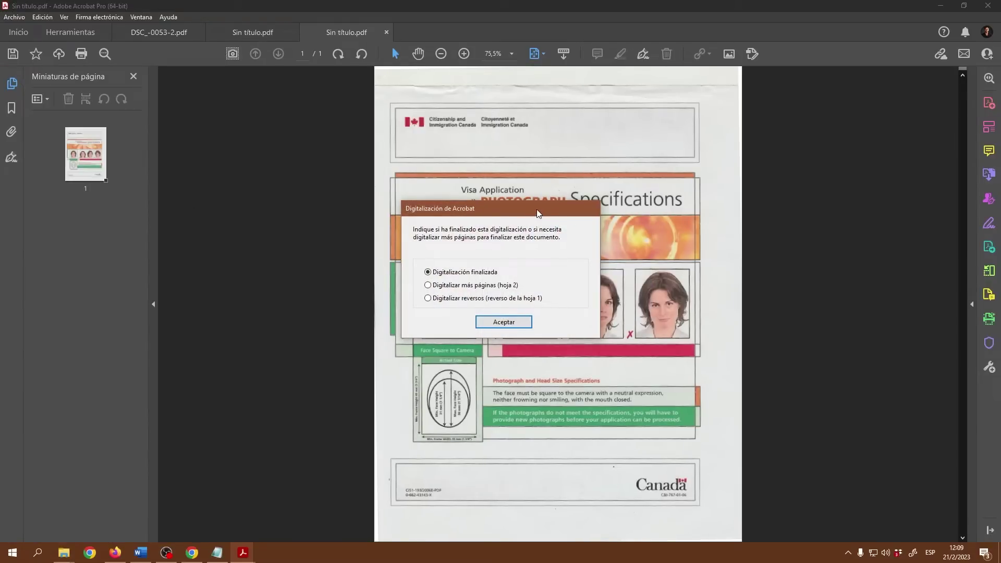
pyautogui.moveTo(533, 211); pyautogui.dragTo(636, 125)
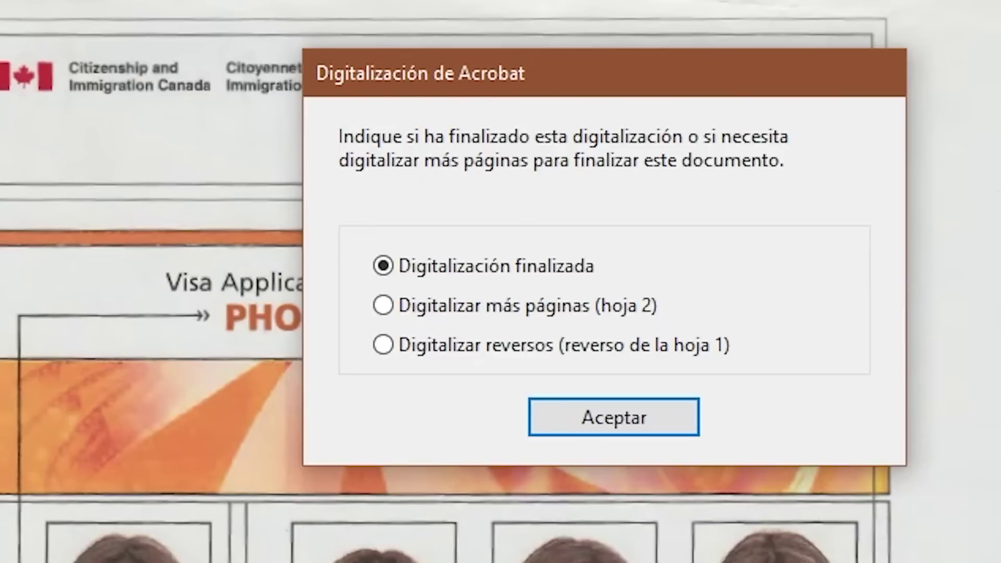
pyautogui.click(436, 309)
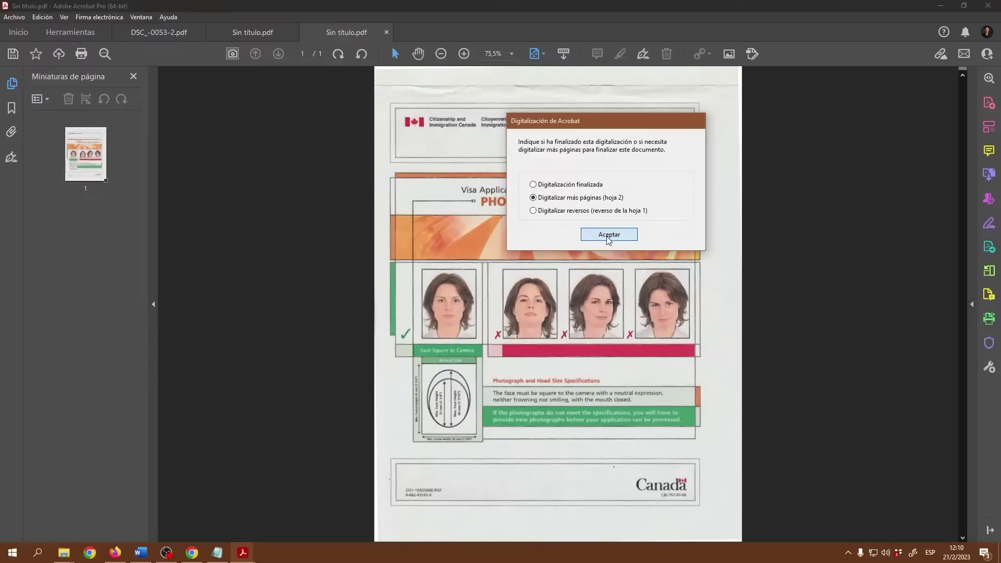
pyautogui.click(608, 239)
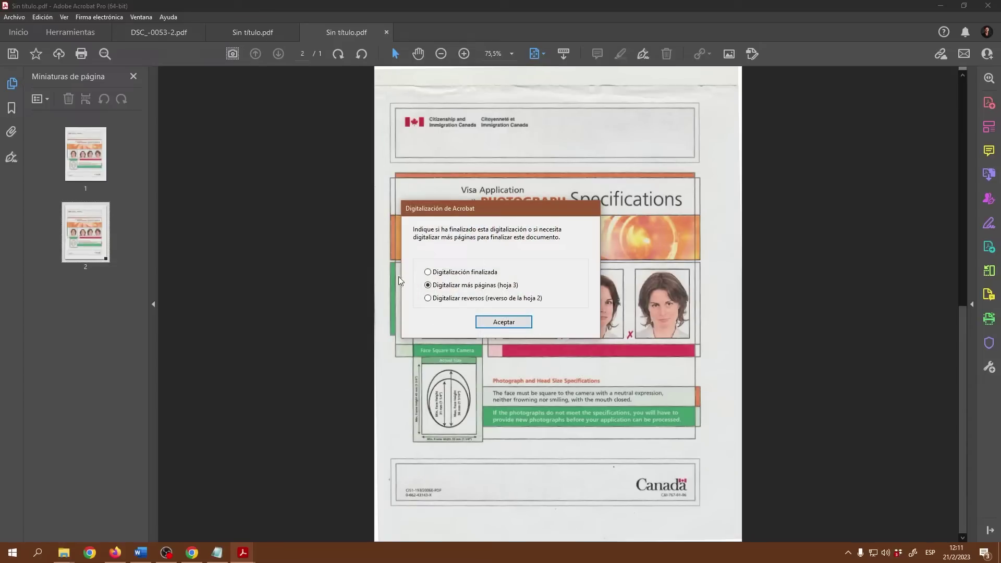
pyautogui.click(462, 277)
pyautogui.click(489, 320)
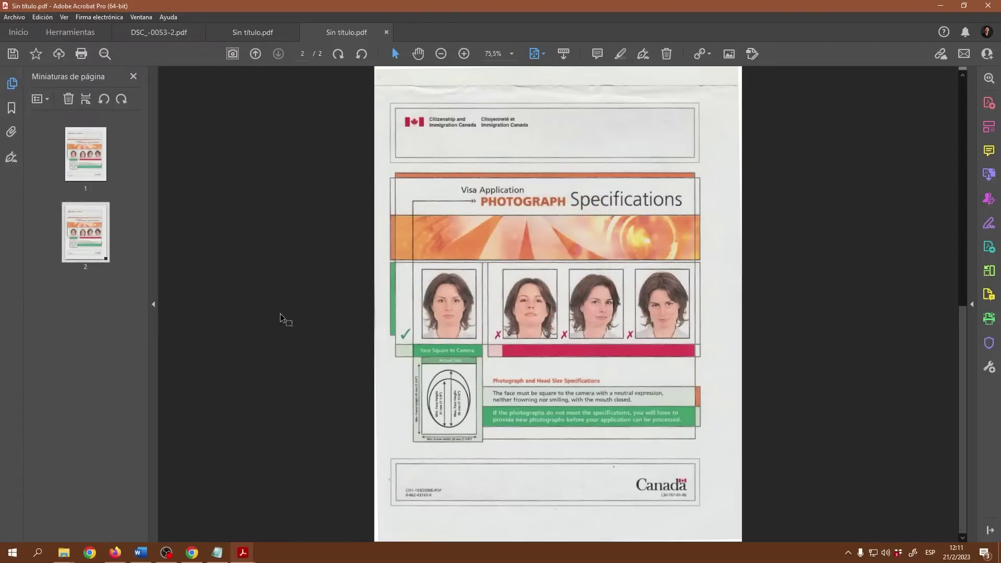
# Review the two scanned pages using their page thumbnails
pyautogui.click(83, 171)
pyautogui.click(98, 252)
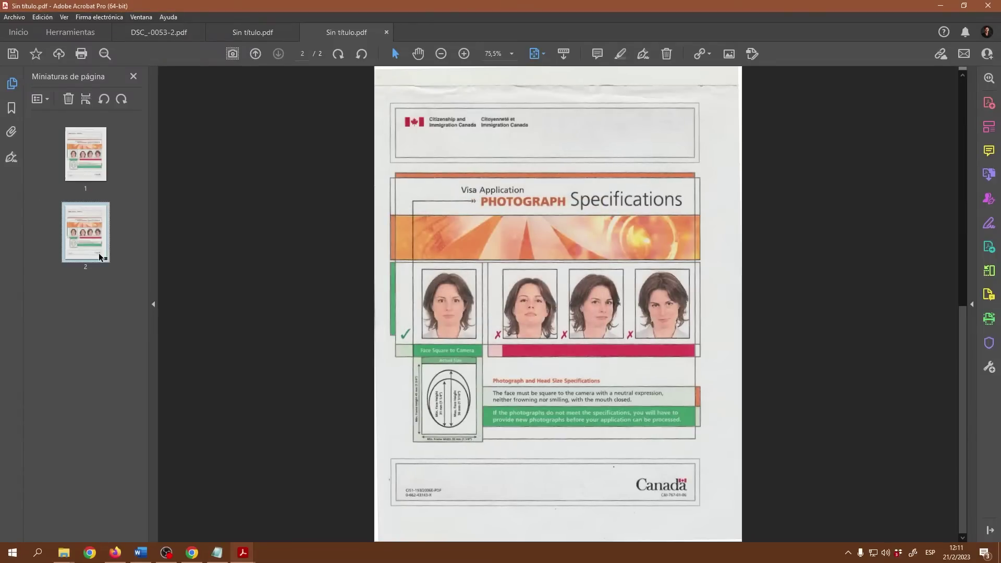
pyautogui.click(87, 180)
# Return to creating a PDF from the scanner and compare the Ajustes por omisión and Documento en color options
pyautogui.click(80, 38)
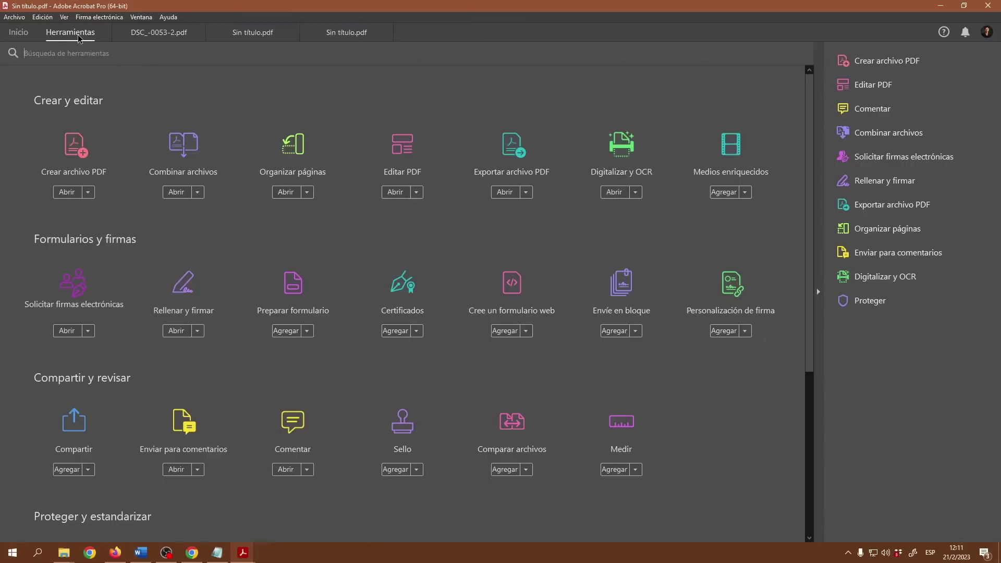
pyautogui.click(74, 145)
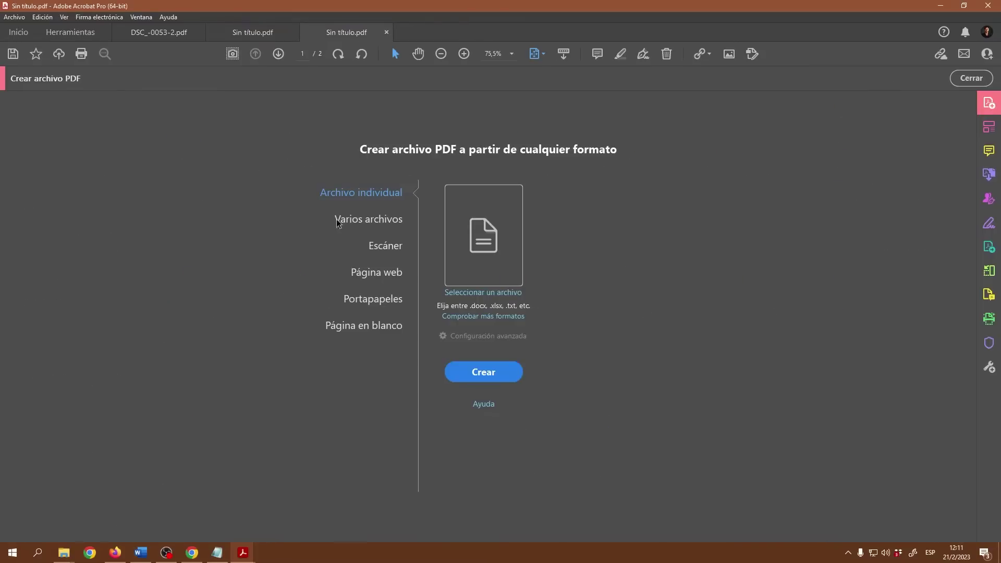
pyautogui.click(379, 246)
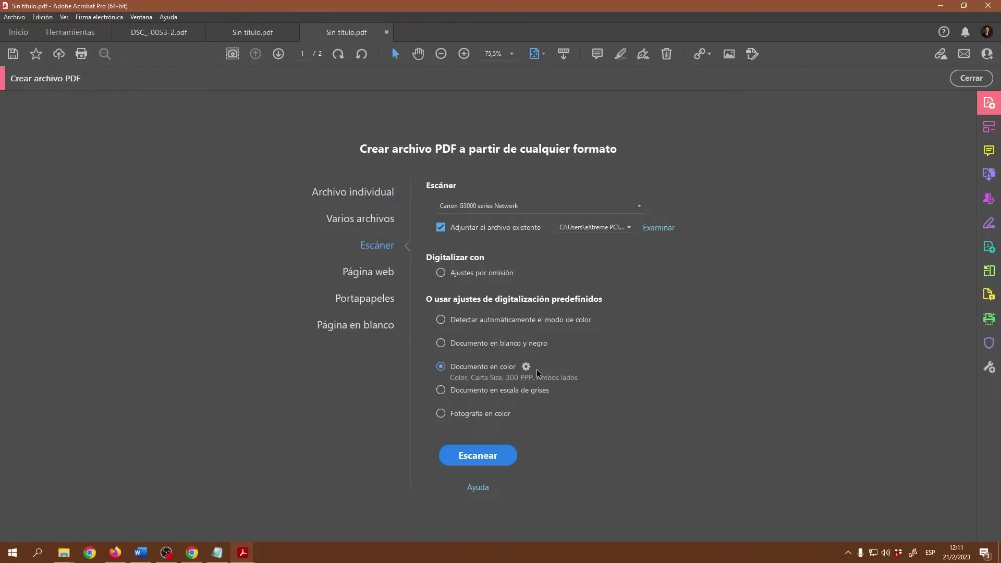
pyautogui.click(443, 276)
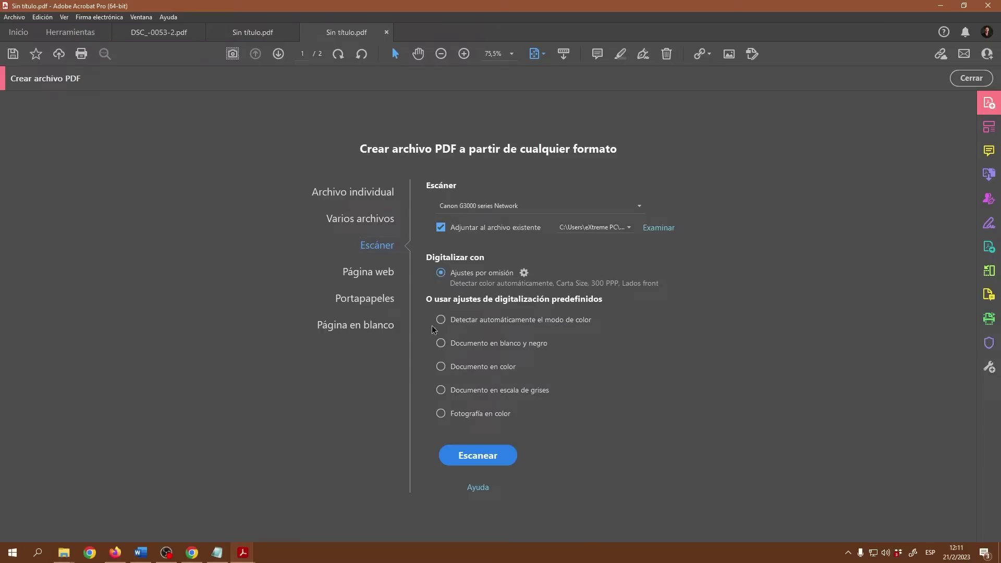
pyautogui.click(440, 370)
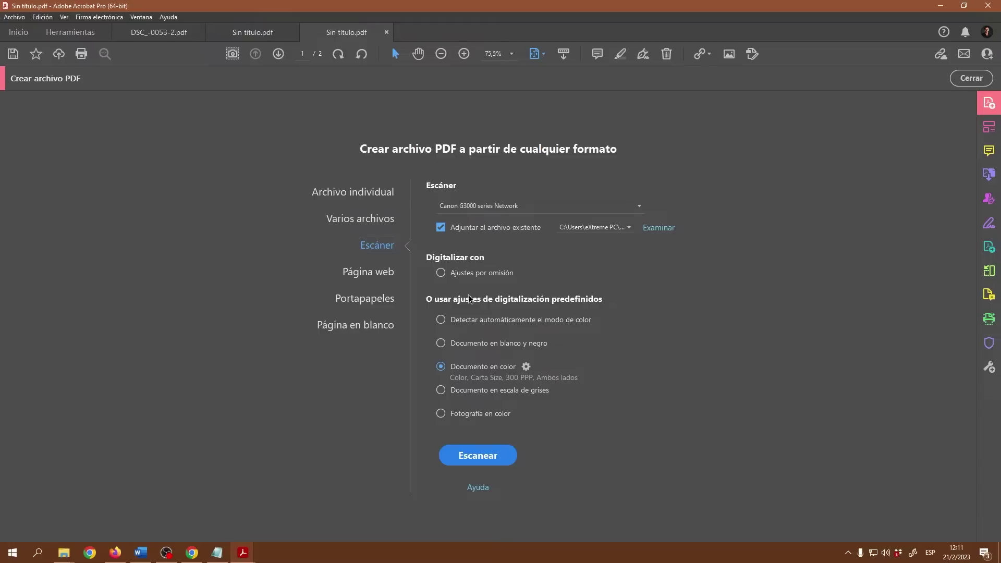
# Review the colour mode choices in the Documento en color preset configuration and leave it without making changes
pyautogui.click(526, 367)
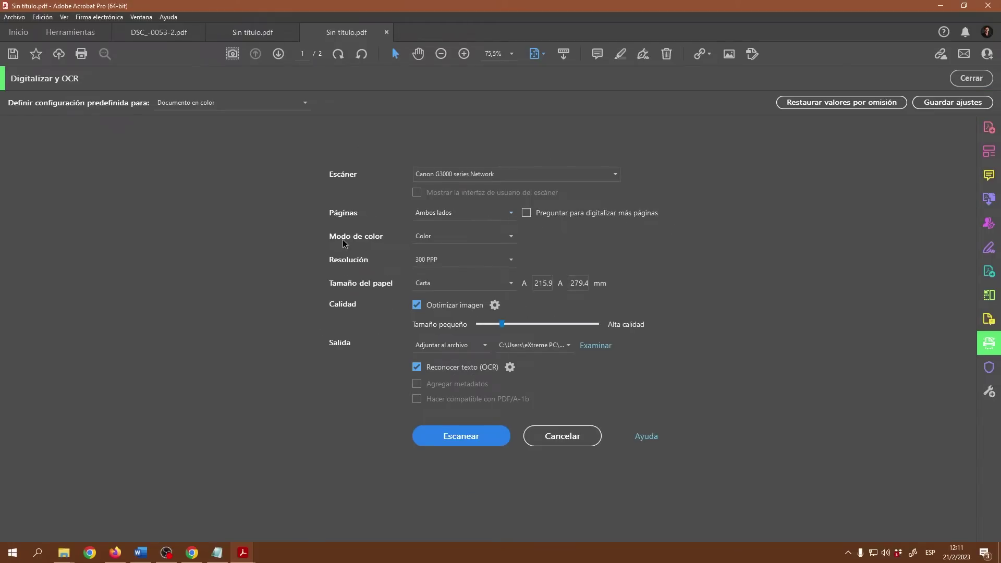
pyautogui.click(466, 243)
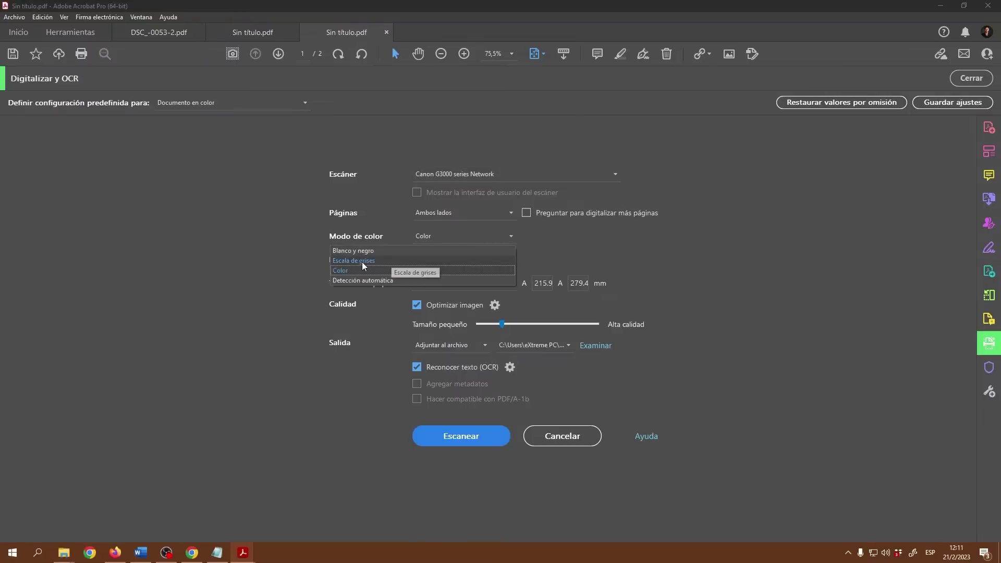
pyautogui.click(648, 267)
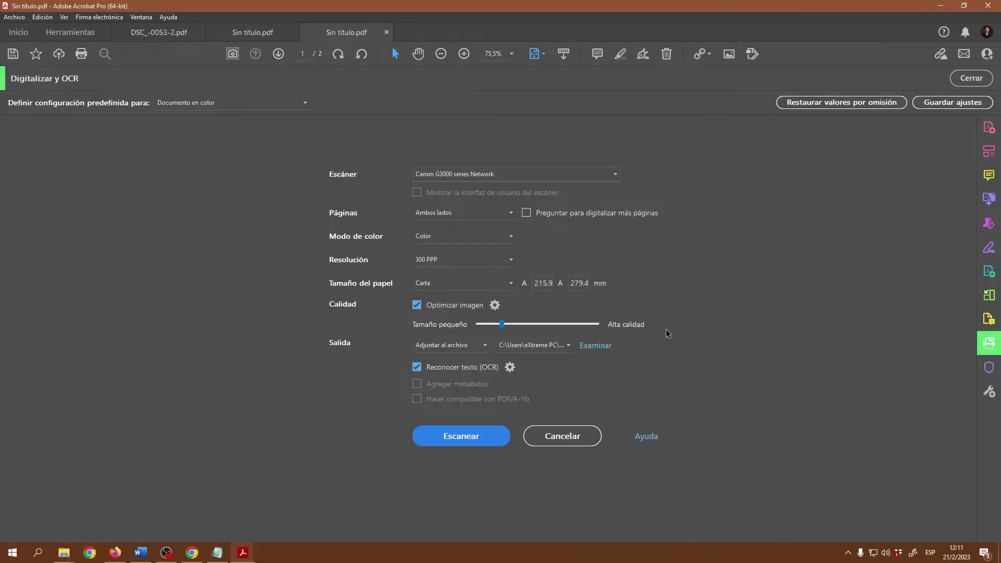
pyautogui.click(556, 436)
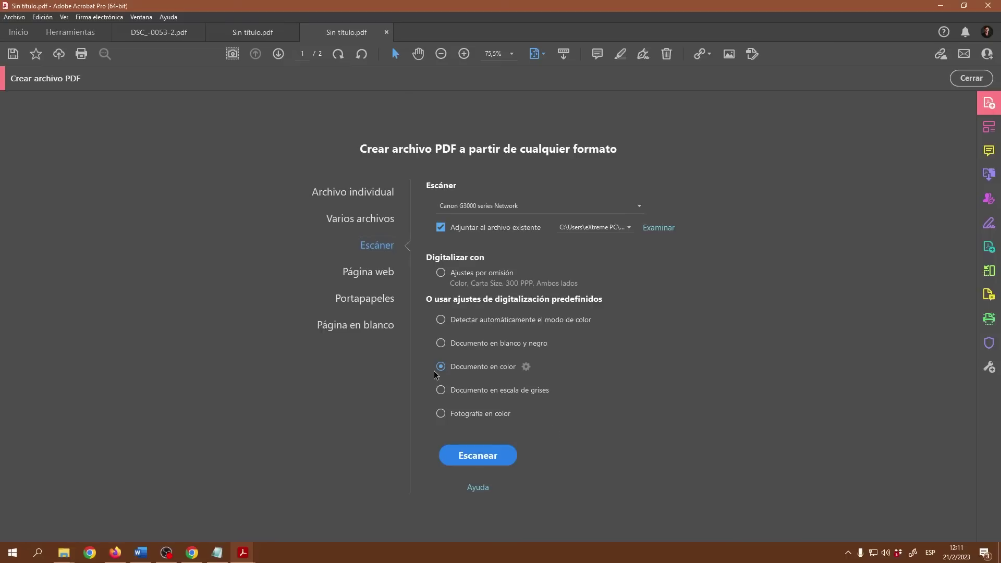
# Create a PDF from the web page URL of the dw.com article on Costa Rica's hammerhead shark fishing ban
pyautogui.click(383, 277)
pyautogui.click(429, 212)
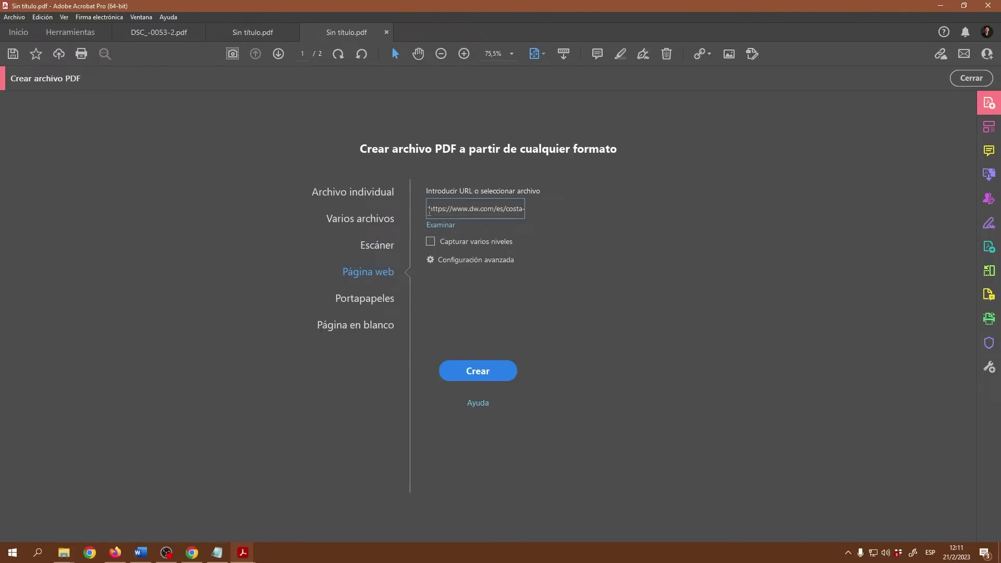
pyautogui.moveTo(428, 209); pyautogui.dragTo(577, 224)
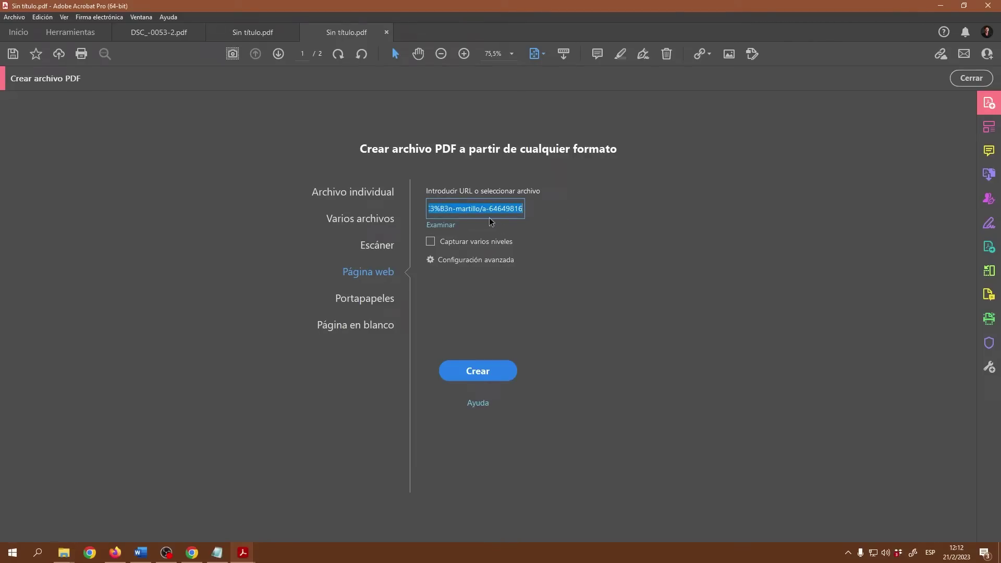
pyautogui.hotkey('ctrl', 'x')
pyautogui.hotkey('ctrl', 'v')
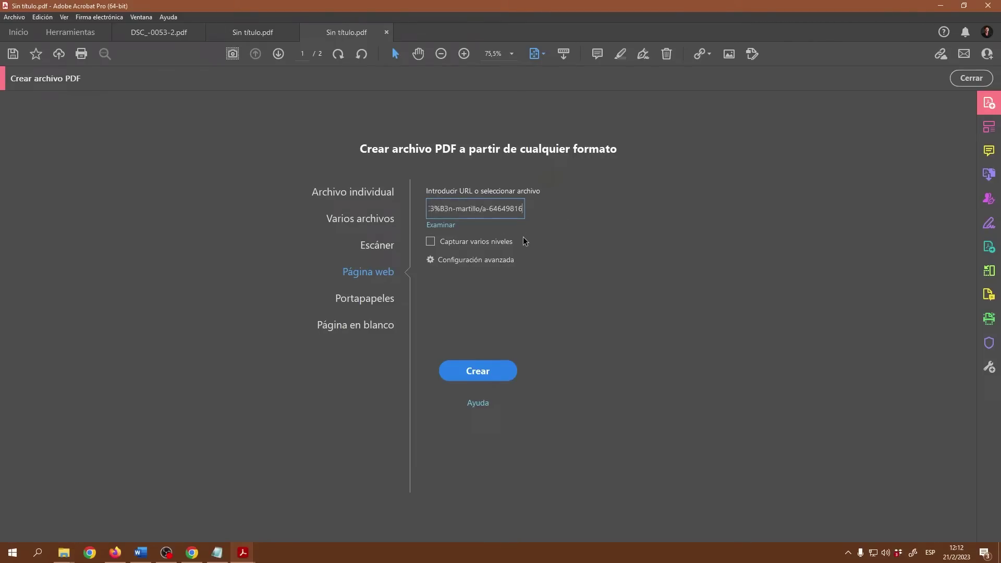
pyautogui.click(486, 375)
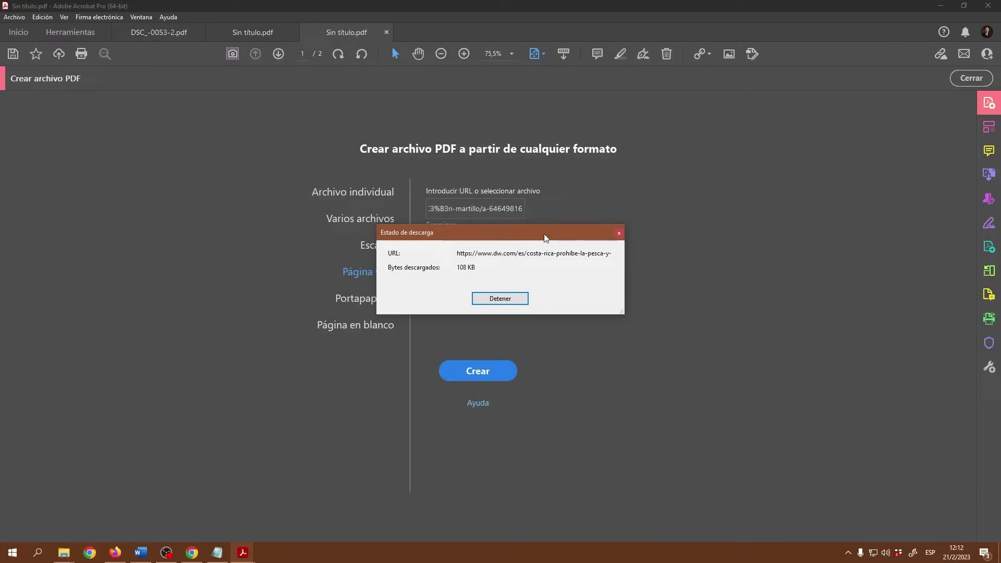
pyautogui.moveTo(546, 238); pyautogui.dragTo(716, 188)
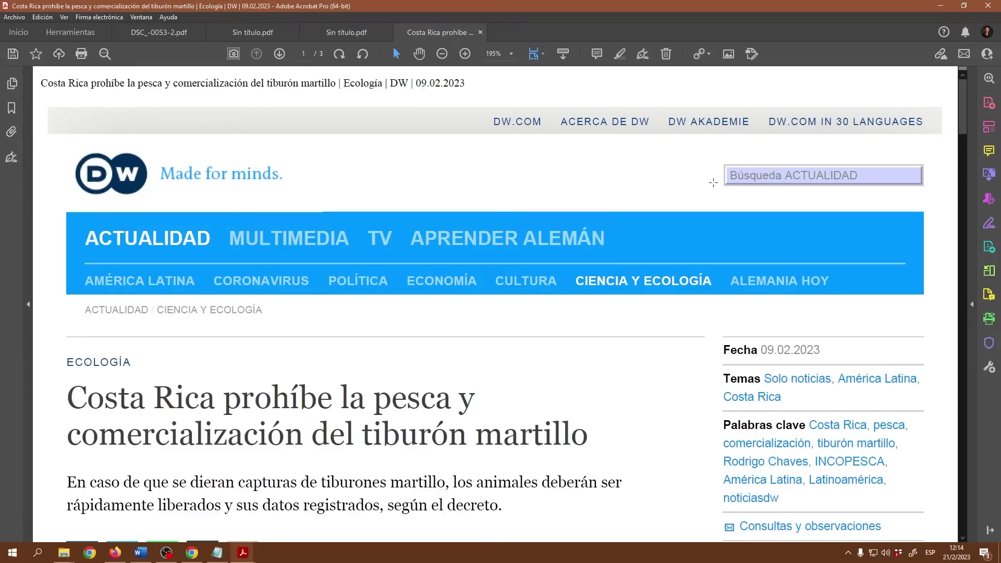
# Examine the web page PDF at 150% zoom from its header through the last page and return to the beginning
pyautogui.click(441, 53)
pyautogui.scroll(-3, 585, 310)
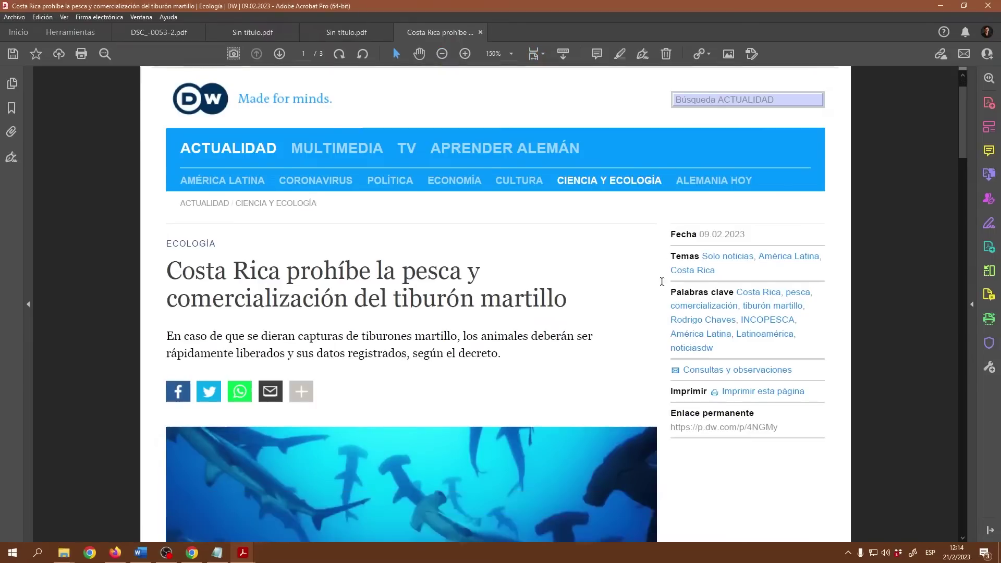
pyautogui.scroll(3, 586, 310)
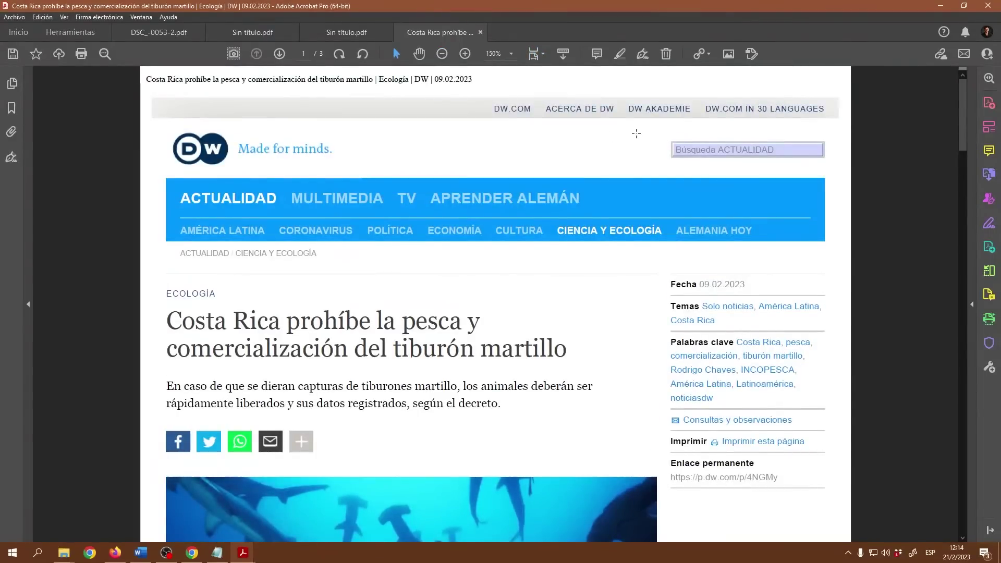
pyautogui.scroll(-20, 663, 292)
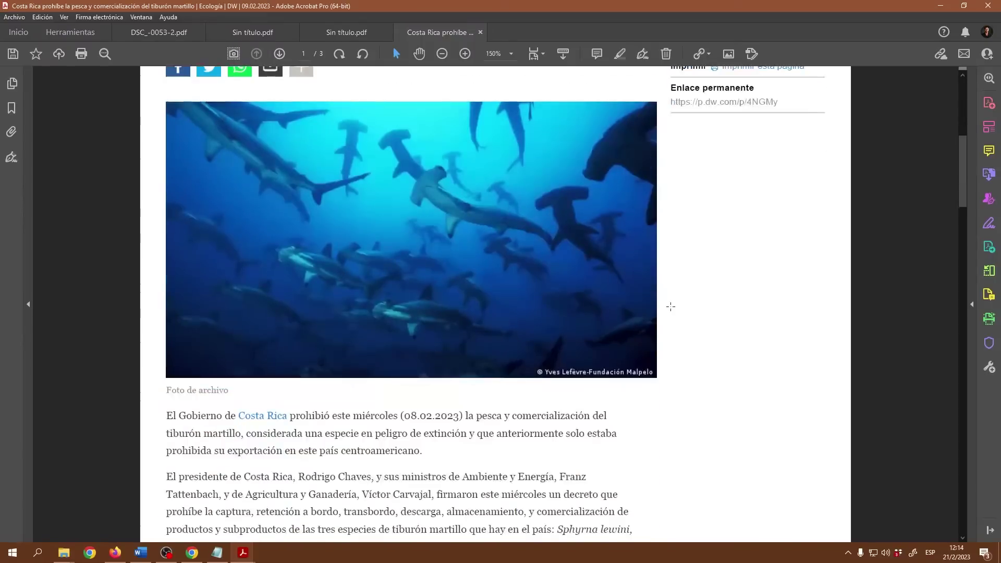
pyautogui.scroll(-18, 661, 298)
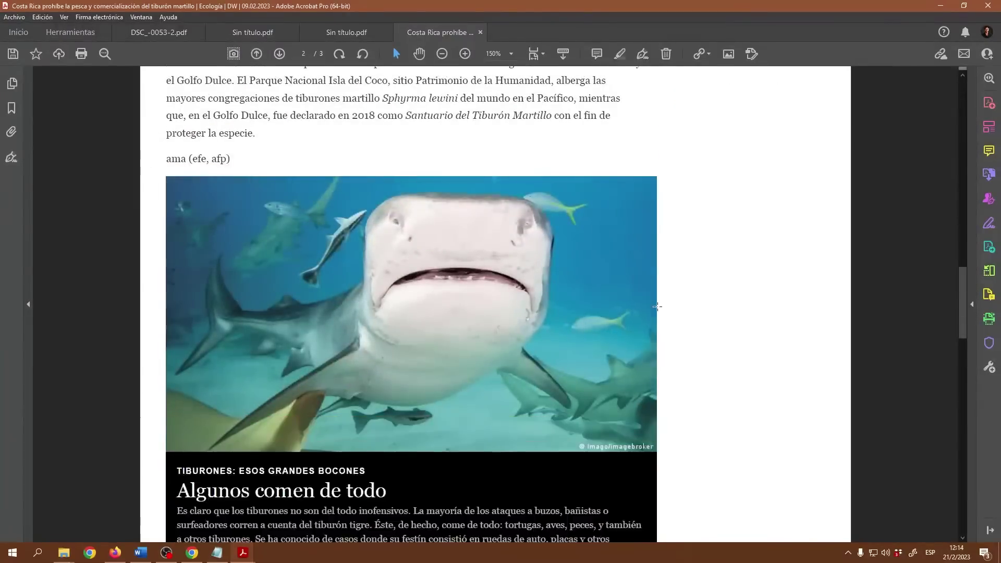
pyautogui.scroll(-15, 658, 305)
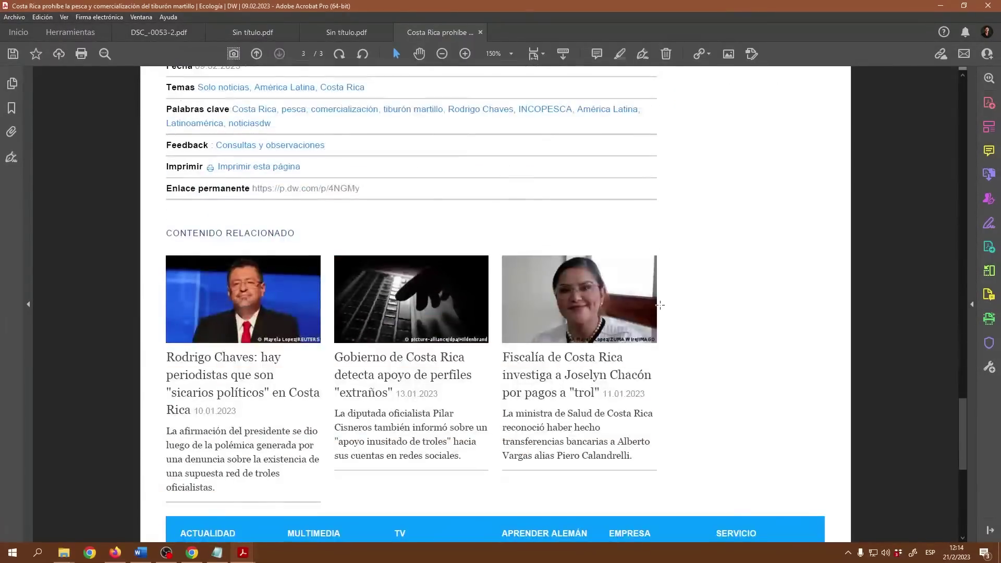
pyautogui.scroll(20, 662, 309)
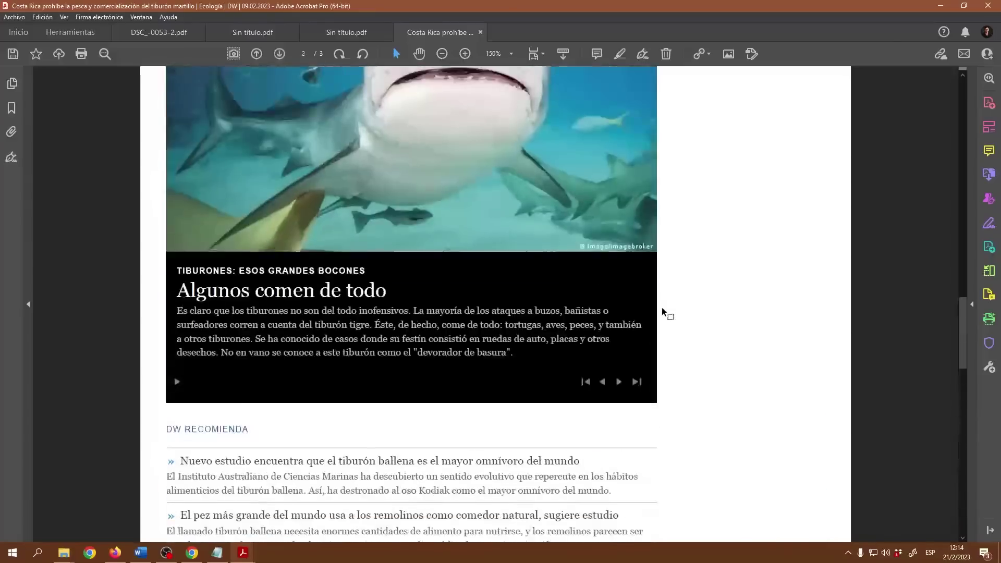
pyautogui.scroll(20, 662, 307)
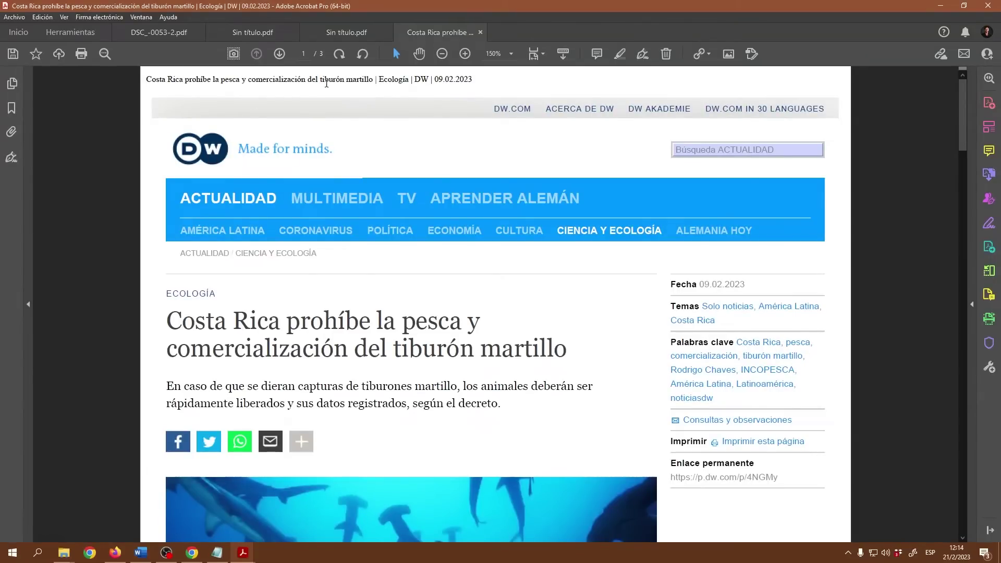
# Edit the web page PDF, deleting the DW logo image and the gradient background image of the header on page 1
pyautogui.click(754, 56)
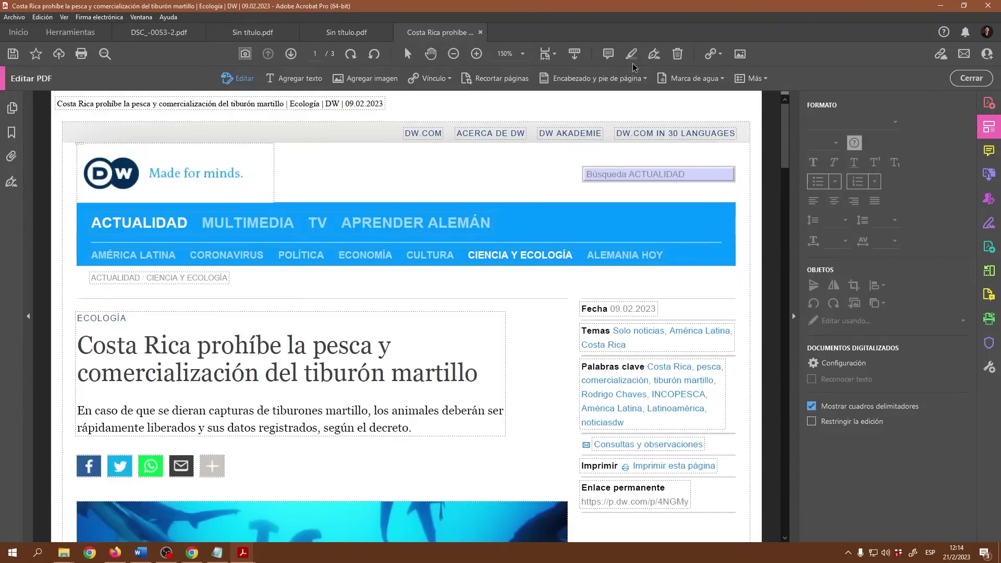
pyautogui.click(177, 163)
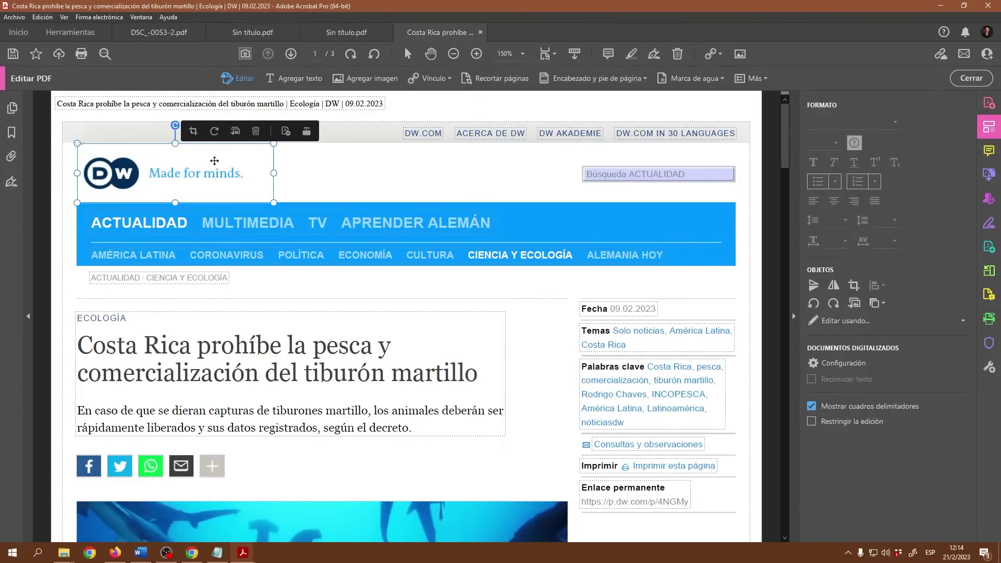
pyautogui.click(256, 131)
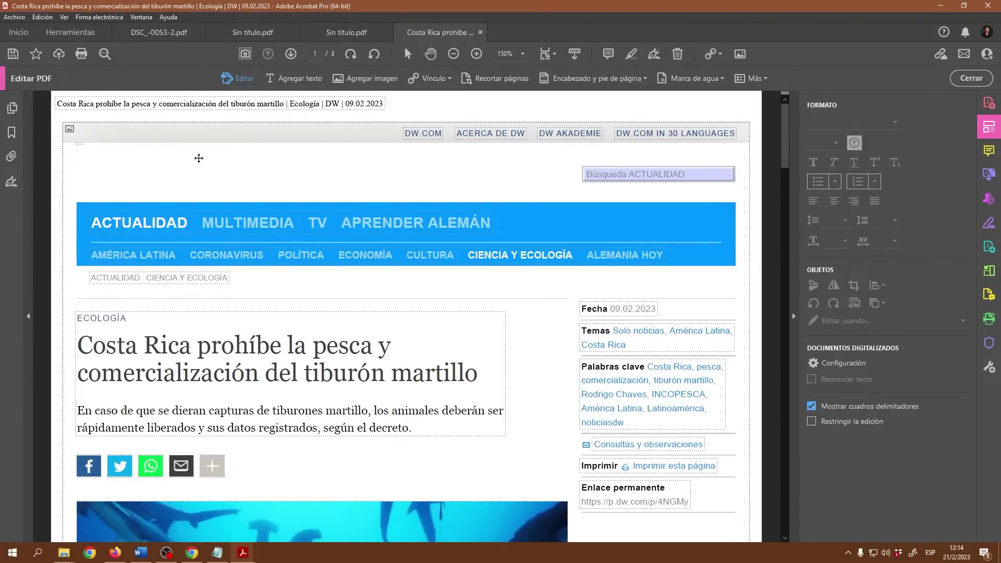
pyautogui.click(590, 170)
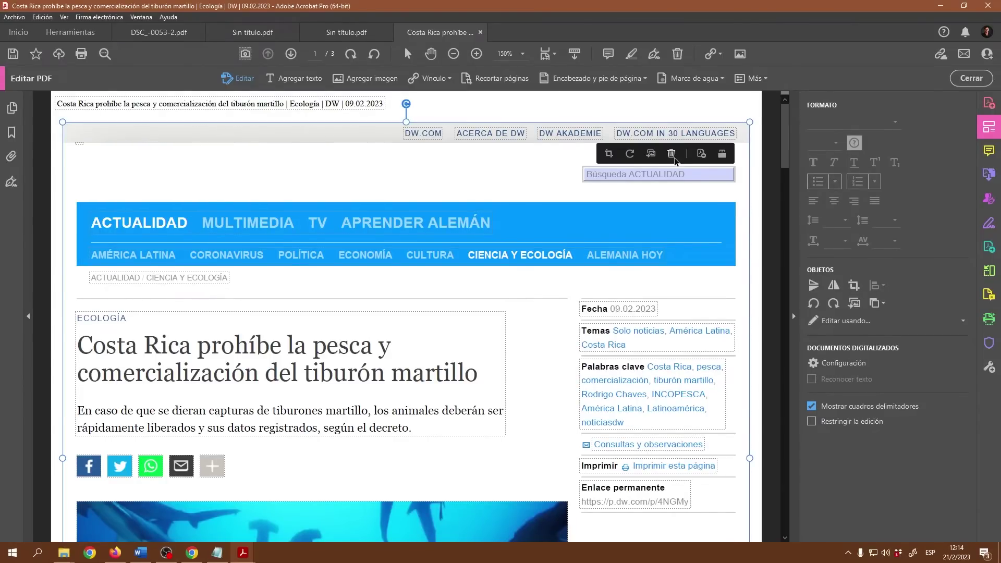
pyautogui.click(673, 156)
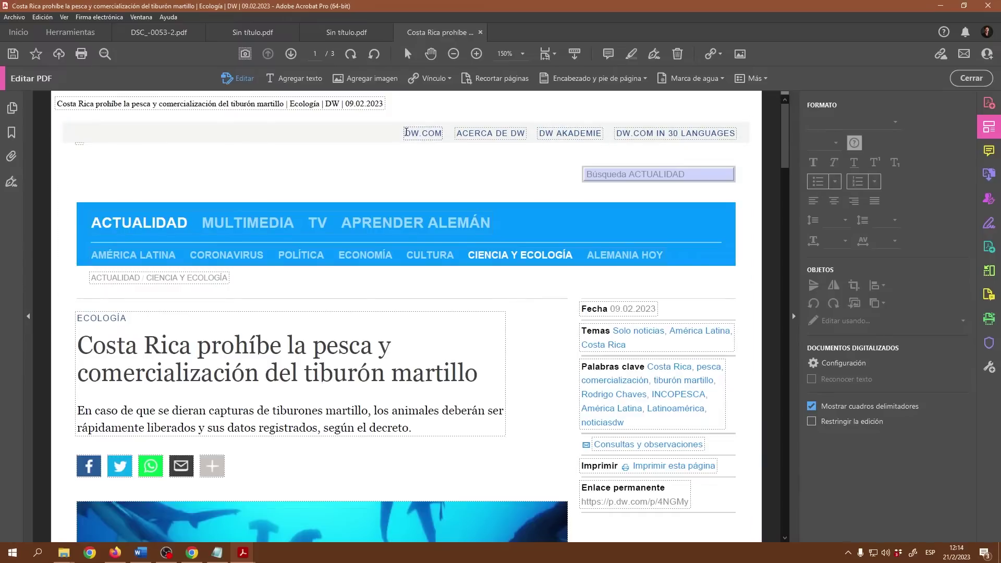
# Delete the DW.COM text from the header and the article title line at the top of page 1
pyautogui.click(406, 131)
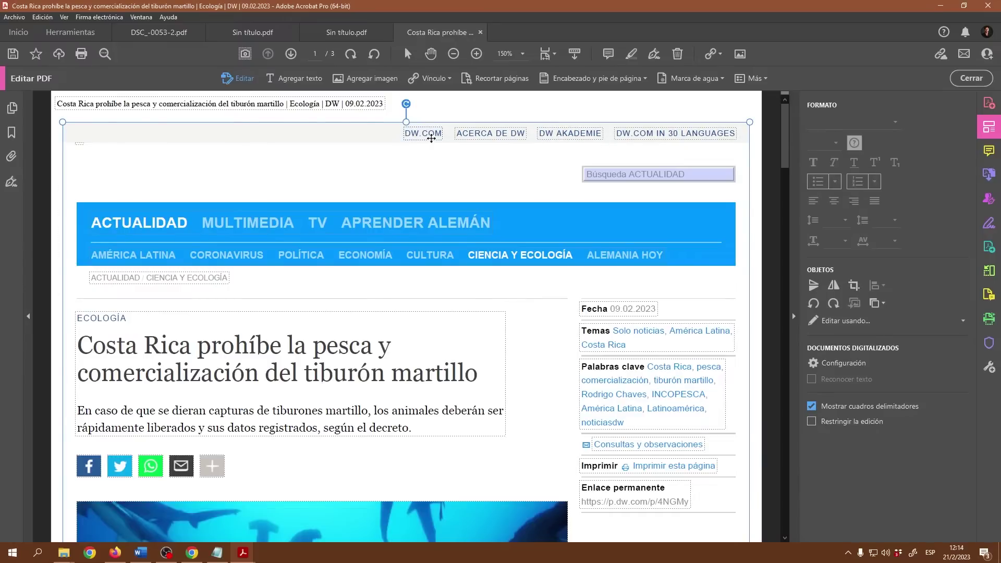
pyautogui.click(431, 137)
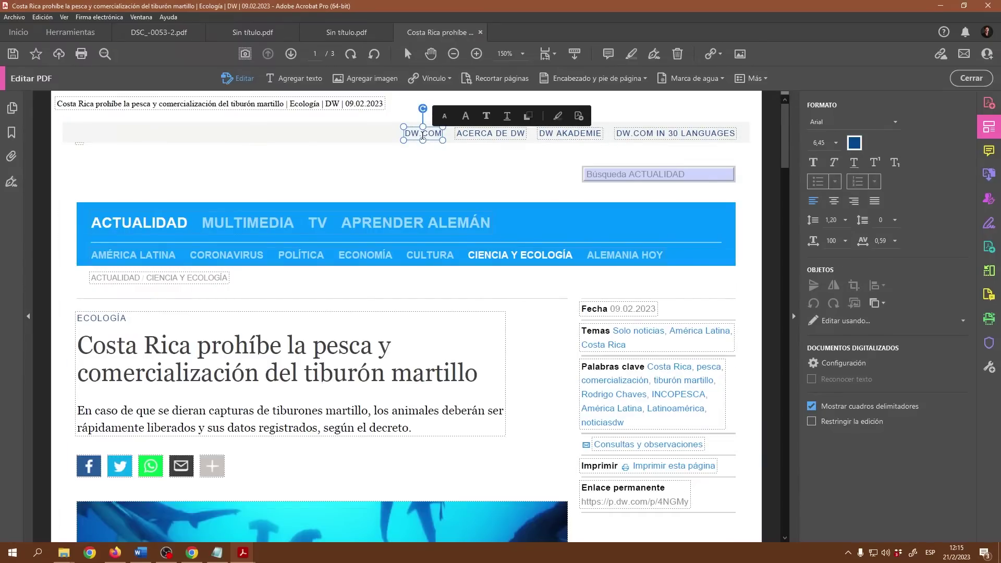
pyautogui.moveTo(406, 134); pyautogui.dragTo(445, 134)
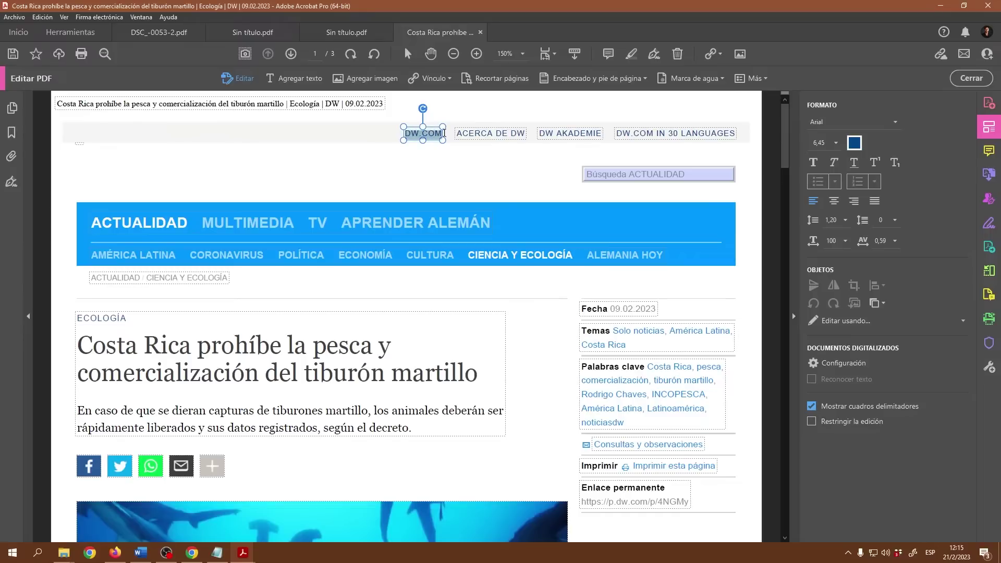
pyautogui.press('Delete')
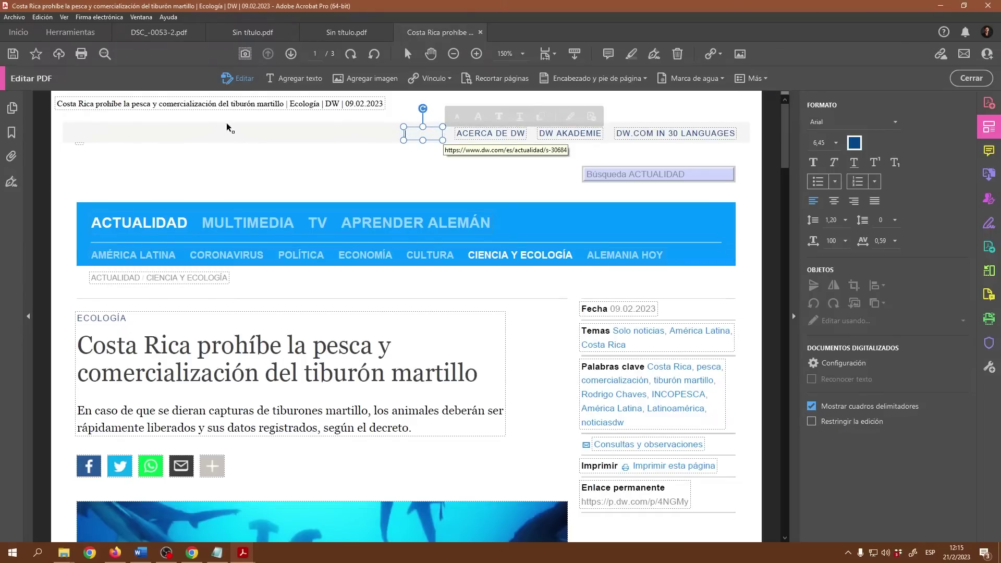
pyautogui.click(217, 104)
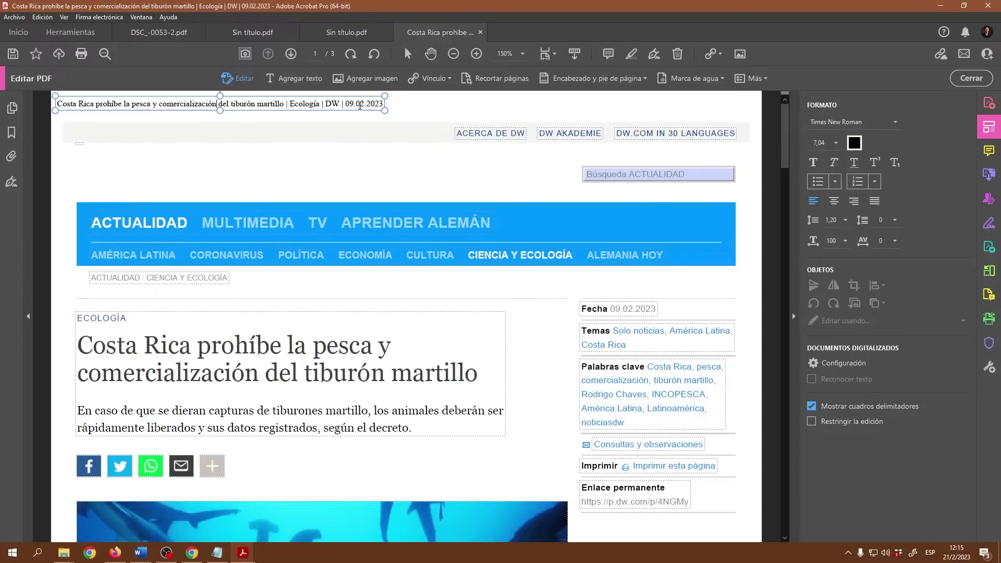
pyautogui.tripleClick(360, 106)
pyautogui.press('Delete')
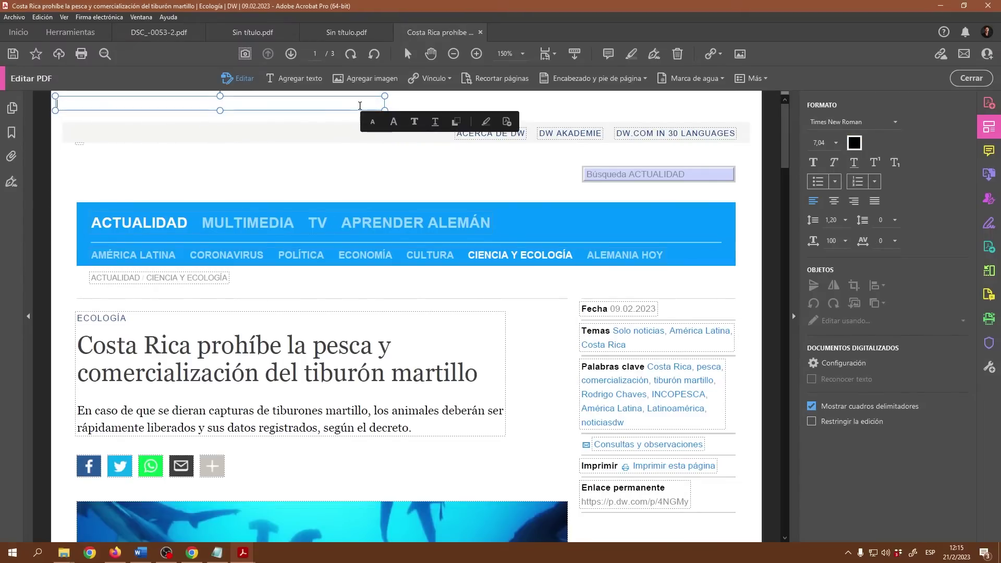
pyautogui.click(340, 190)
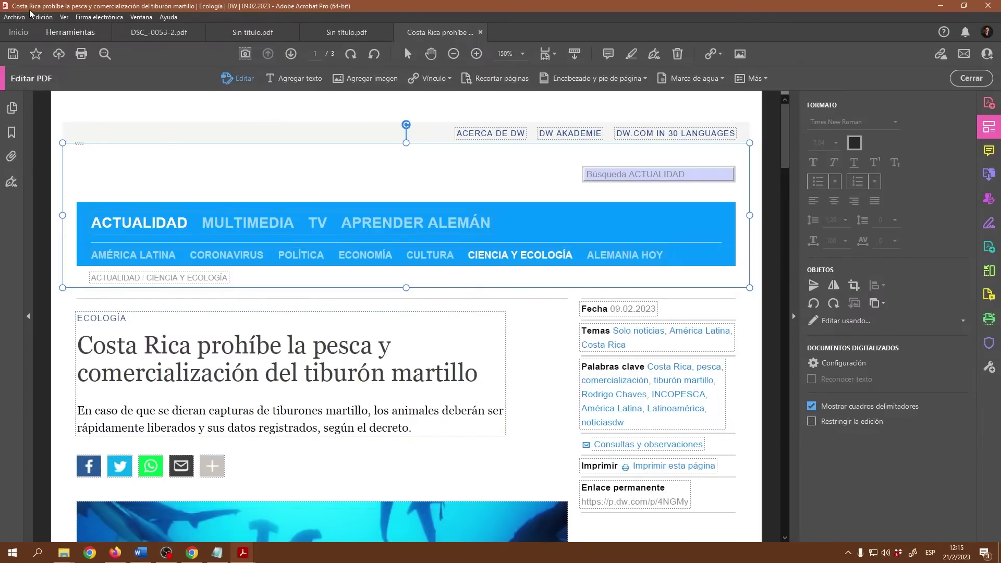
# Open the Create PDF tool and choose the clipboard as the source
pyautogui.click(75, 38)
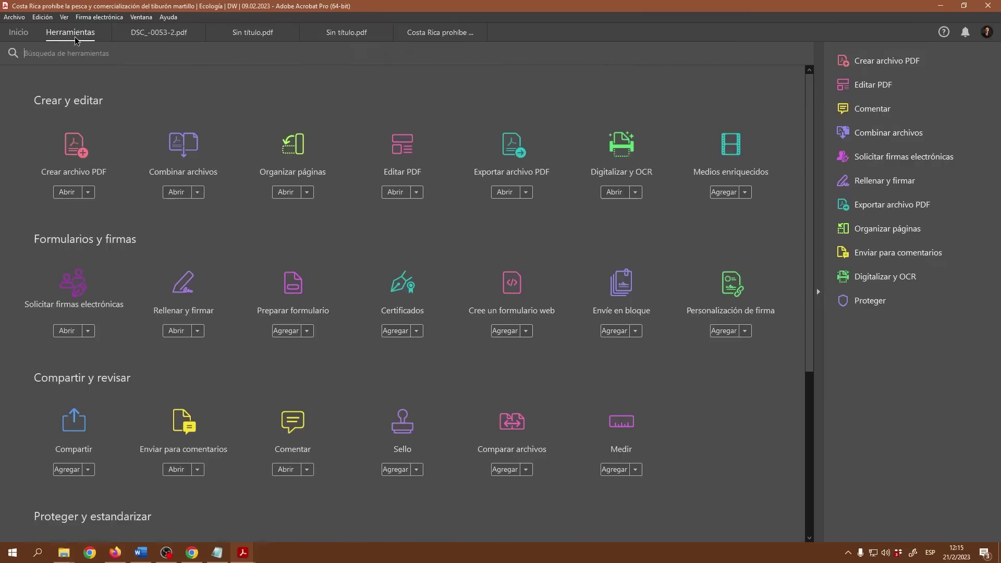
pyautogui.click(76, 157)
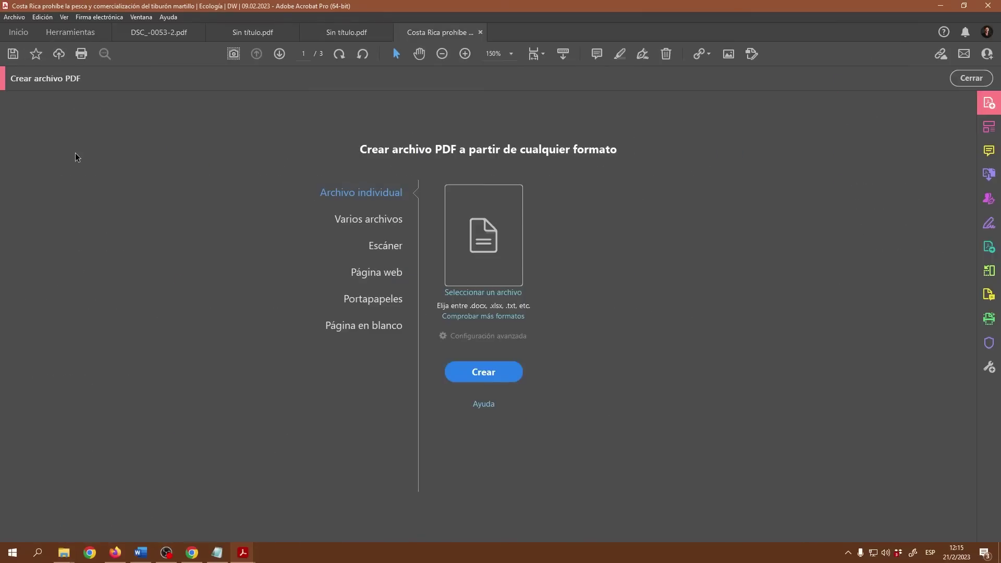
pyautogui.click(365, 301)
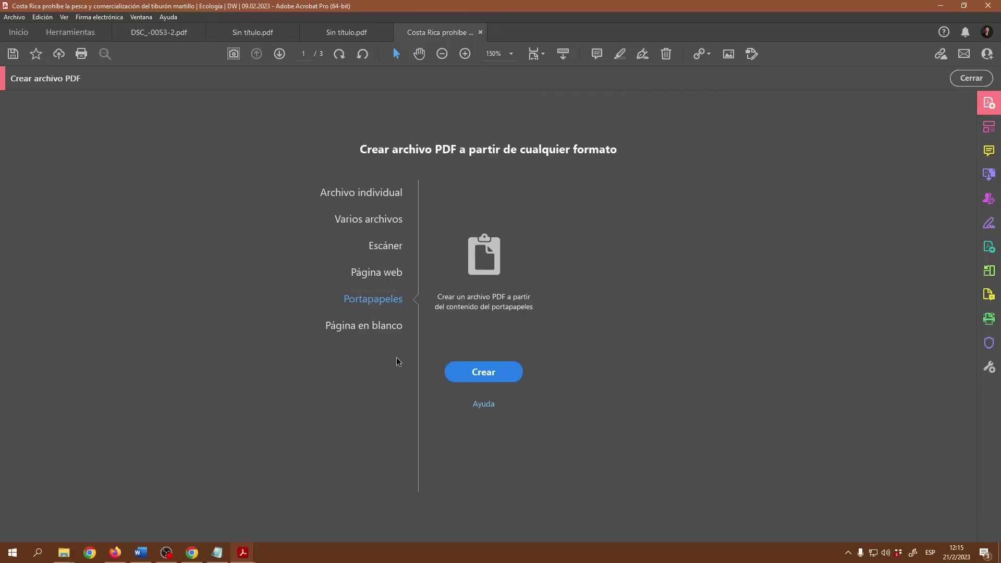
# Copy the first four body paragraphs of the dw.com article in Firefox, and create a PDF from the clipboard in Acrobat
pyautogui.click(115, 553)
pyautogui.click(605, 365)
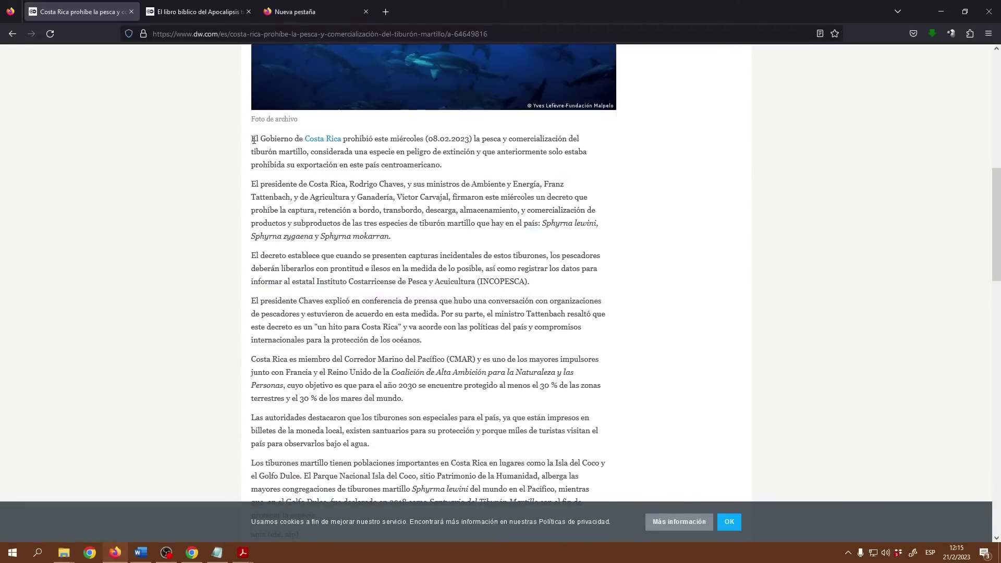
pyautogui.moveTo(253, 139); pyautogui.dragTo(428, 351)
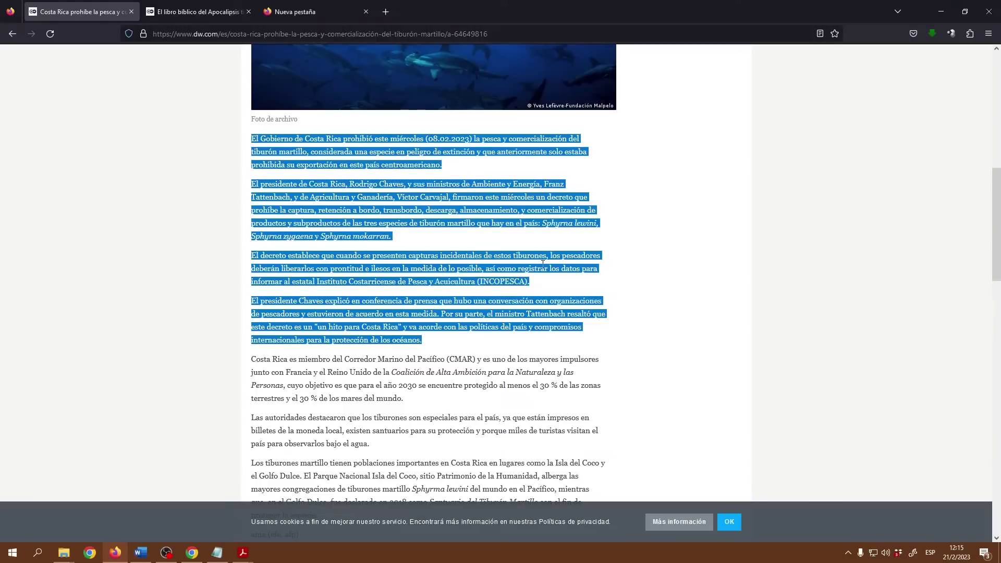
pyautogui.click(941, 11)
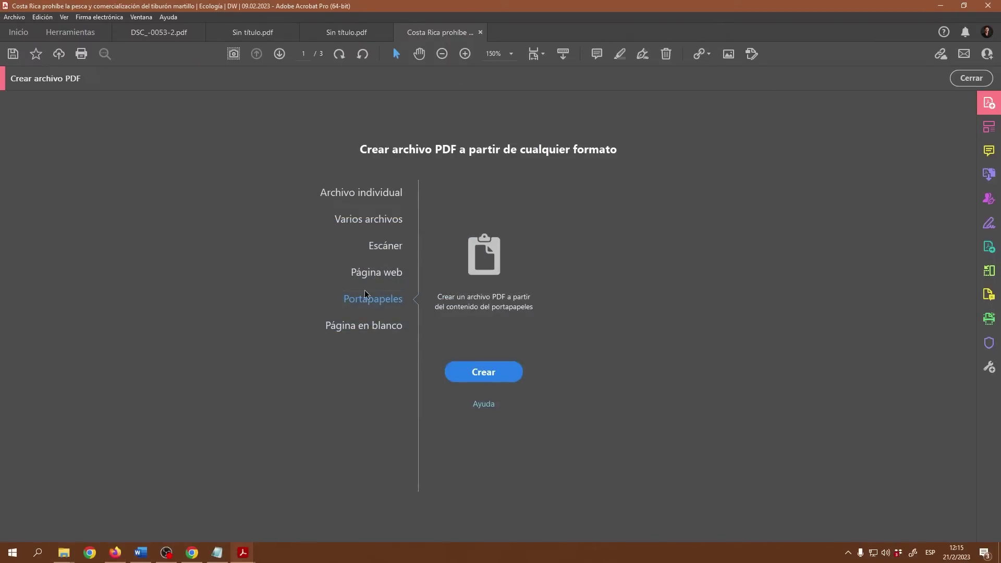
pyautogui.click(484, 382)
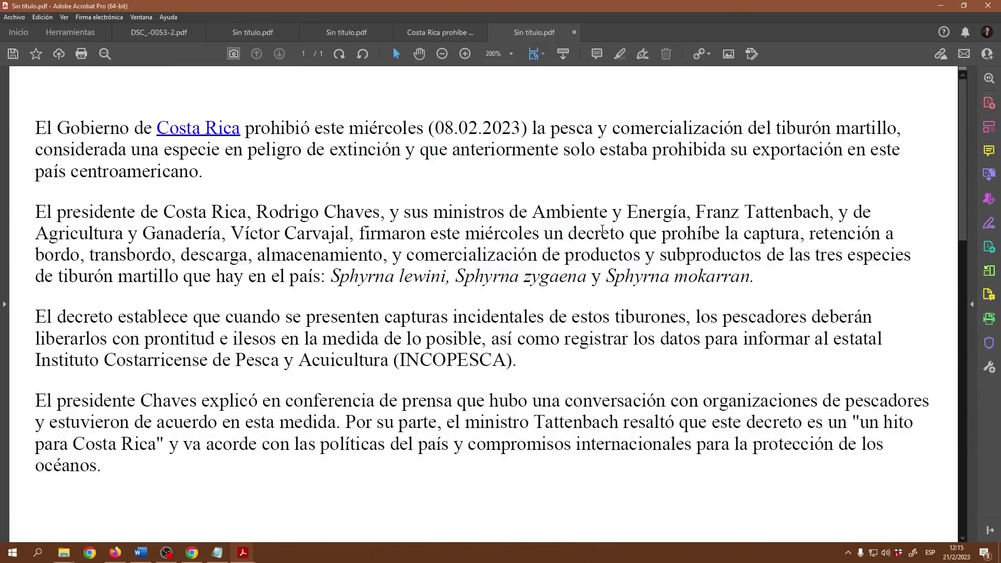
# Edit the clipboard PDF, adding the text "Tiburón" above the first paragraph and widening its text box to nearly the paragraph width
pyautogui.click(442, 54)
pyautogui.click(443, 55)
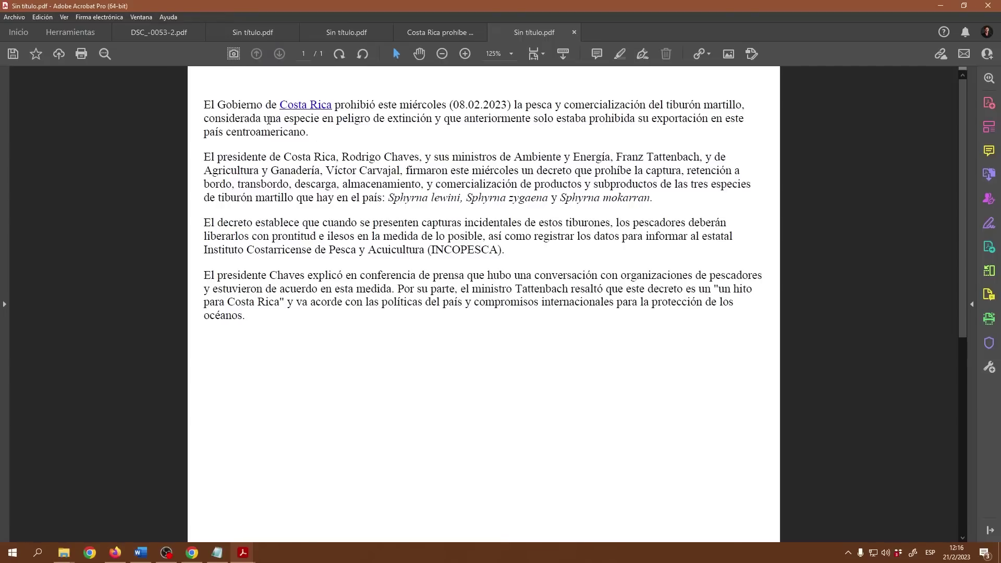
pyautogui.click(750, 54)
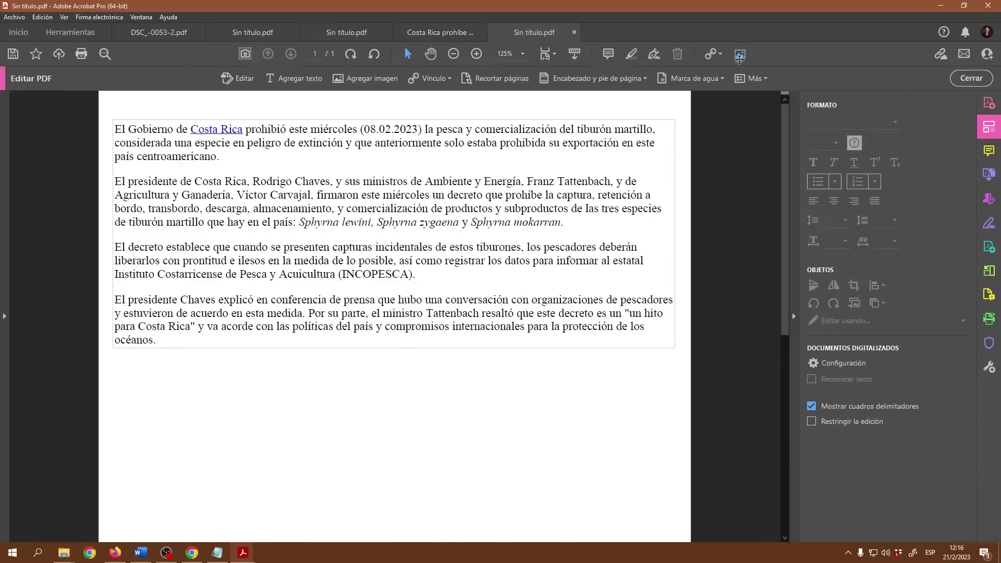
pyautogui.click(286, 81)
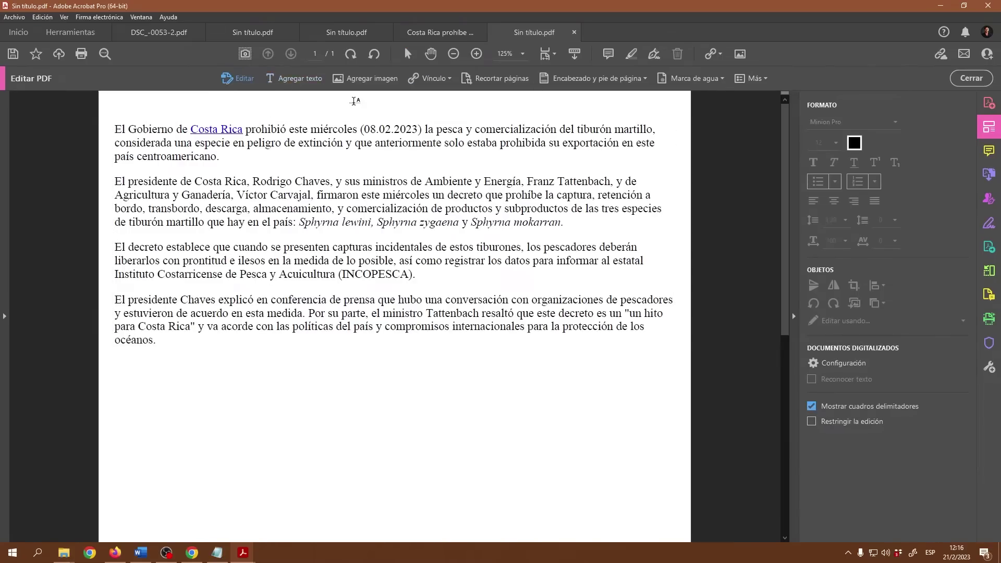
pyautogui.click(353, 103)
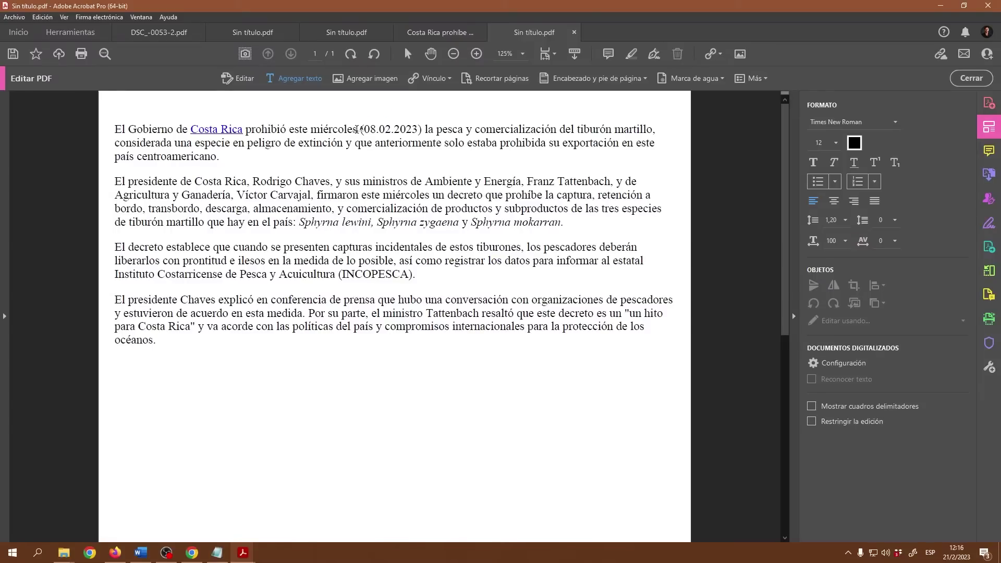
pyautogui.write('Tiburón')
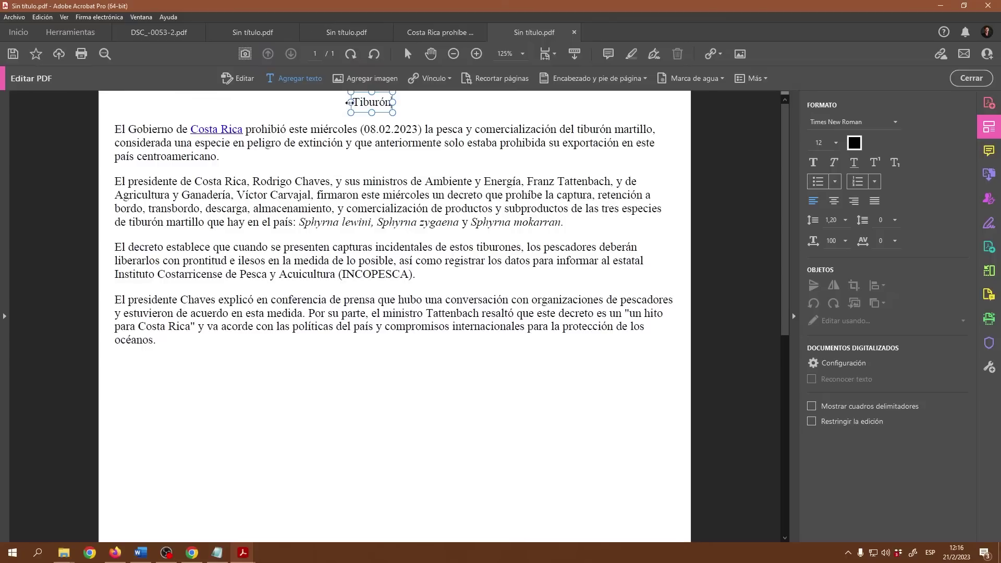
pyautogui.moveTo(347, 103); pyautogui.dragTo(151, 103)
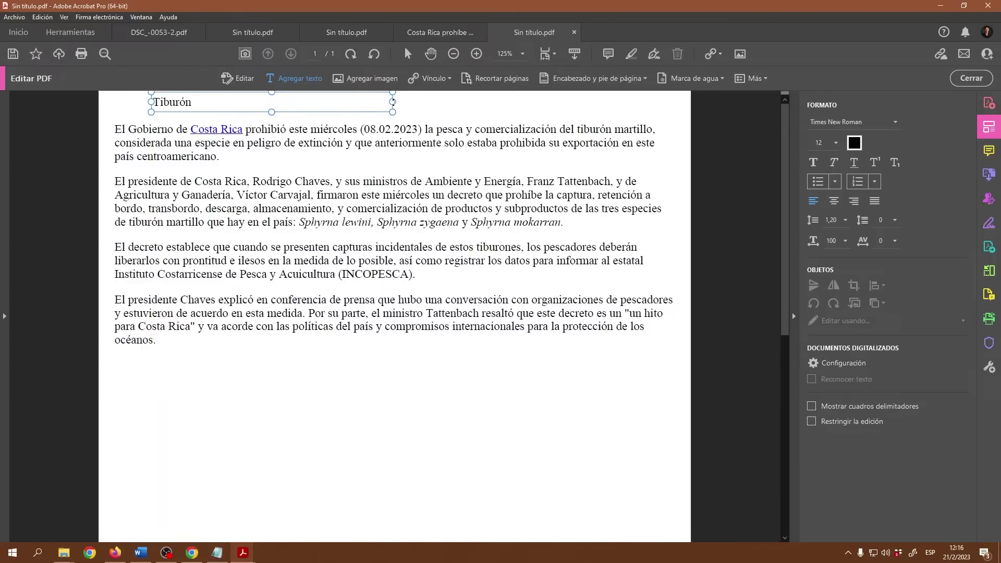
pyautogui.moveTo(394, 103); pyautogui.dragTo(623, 103)
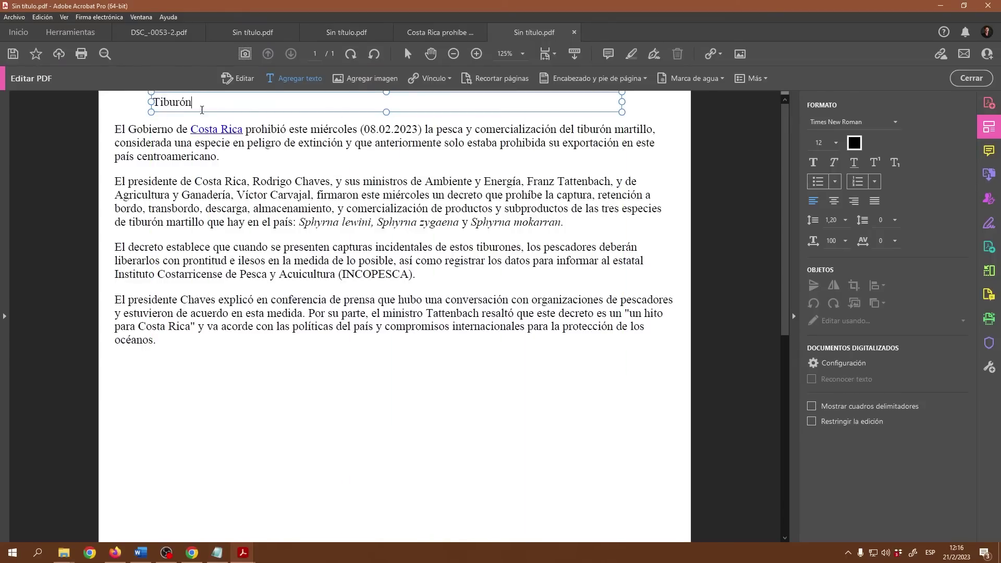
# Centre the "Tiburón" title in its box, make it bold, and leave text insertion
pyautogui.moveTo(198, 102); pyautogui.dragTo(145, 102)
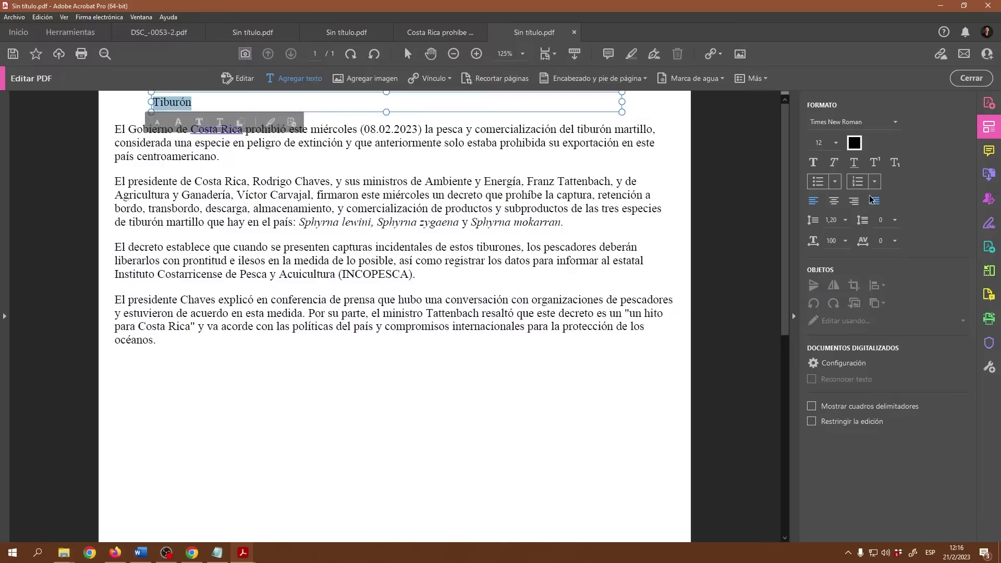
pyautogui.click(833, 202)
pyautogui.click(814, 163)
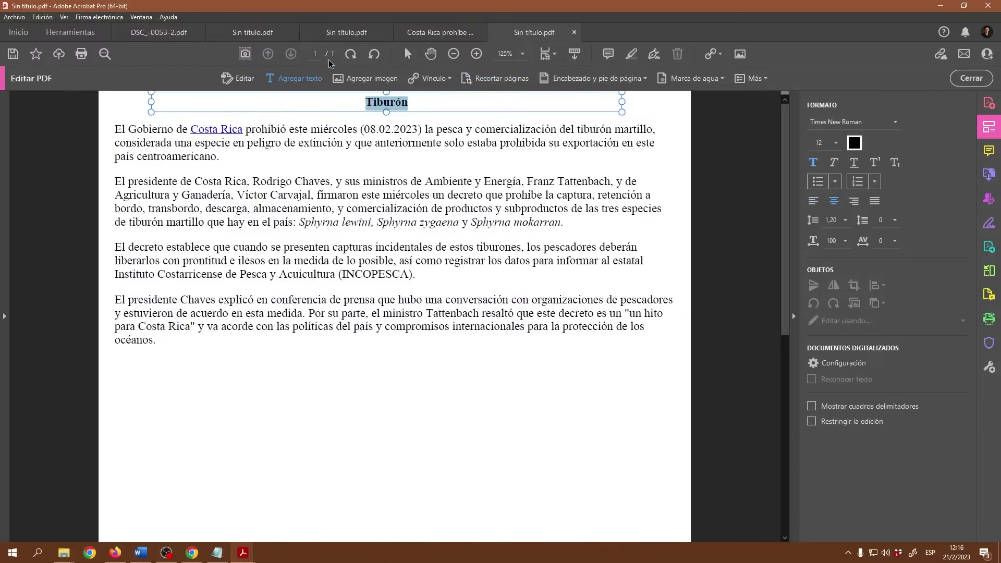
pyautogui.click(409, 55)
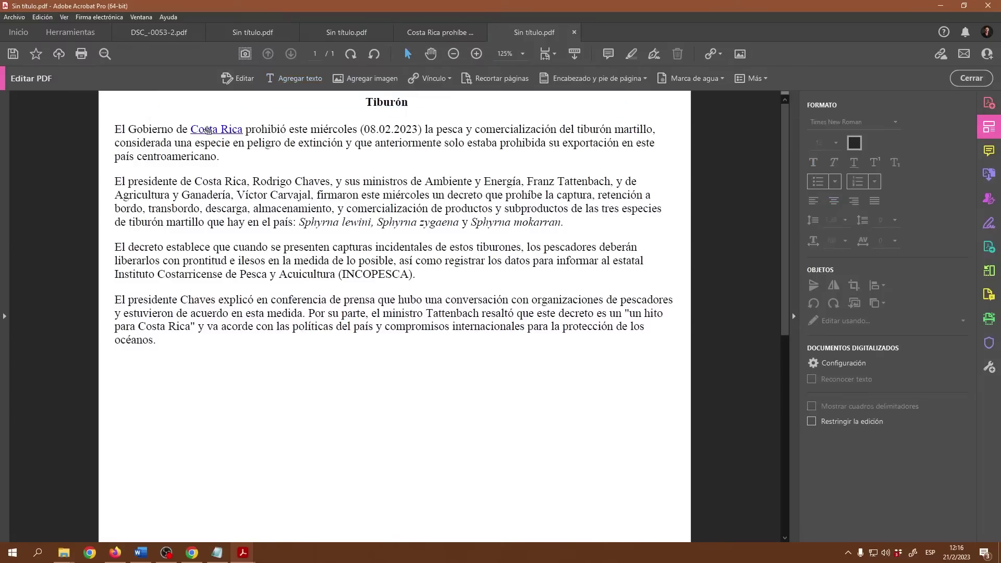
# Remove the web links from all pages of the clipboard PDF
pyautogui.moveTo(192, 129); pyautogui.dragTo(240, 128)
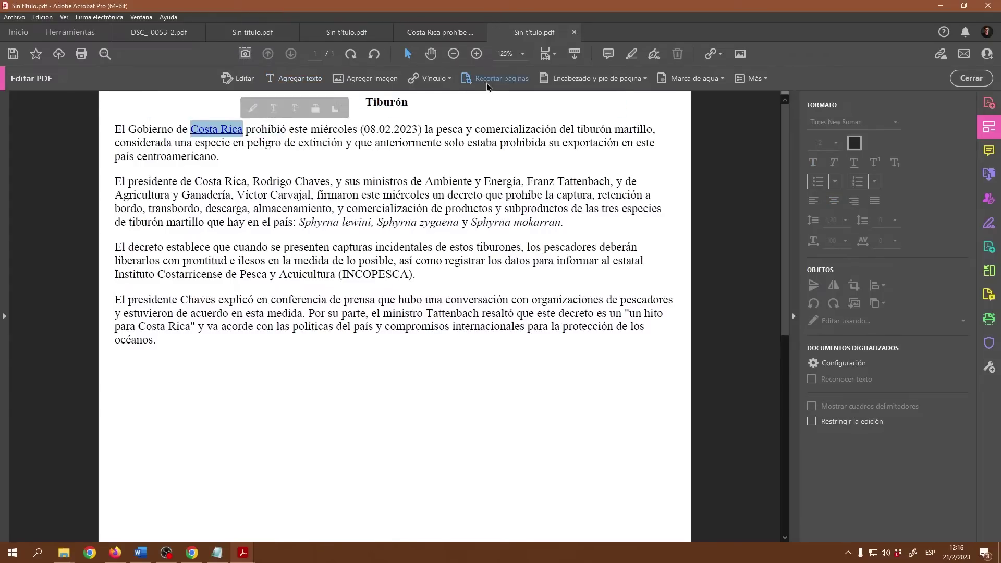
pyautogui.click(448, 78)
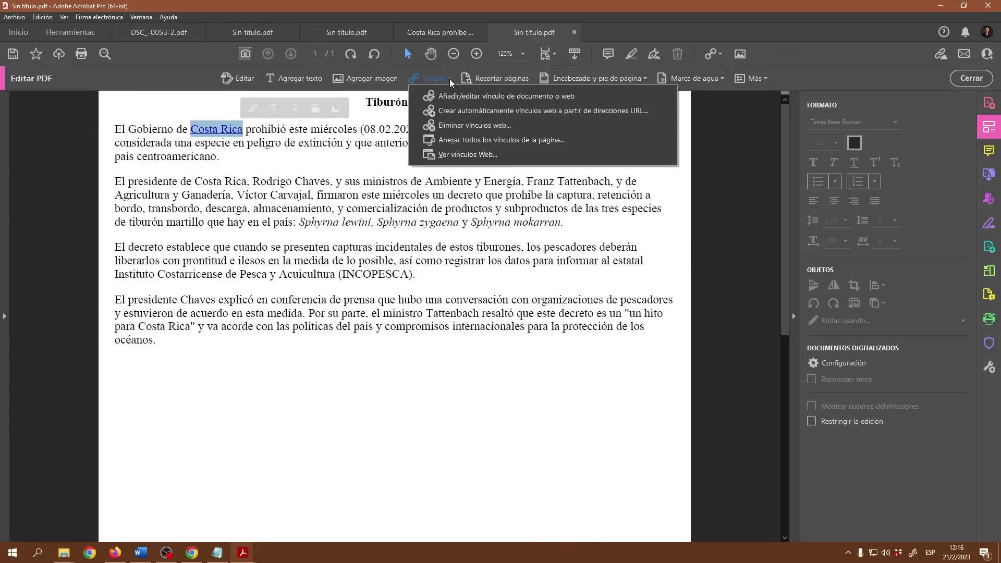
pyautogui.click(471, 126)
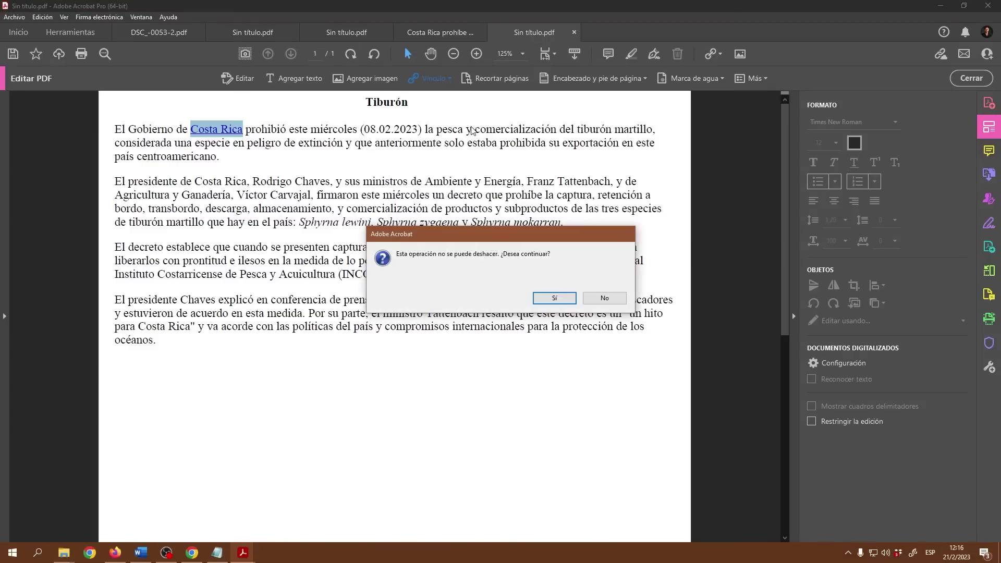
pyautogui.click(558, 301)
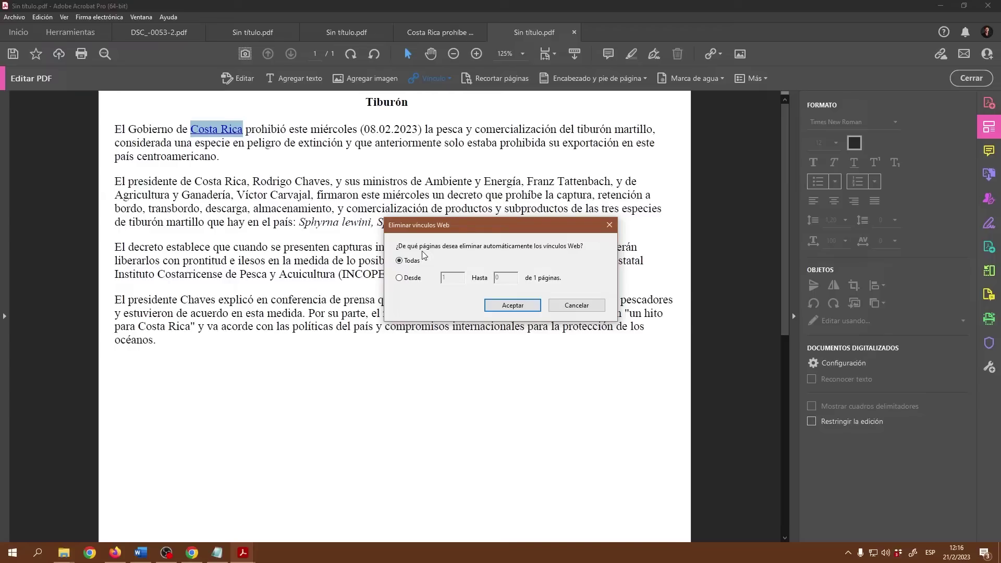
pyautogui.click(511, 309)
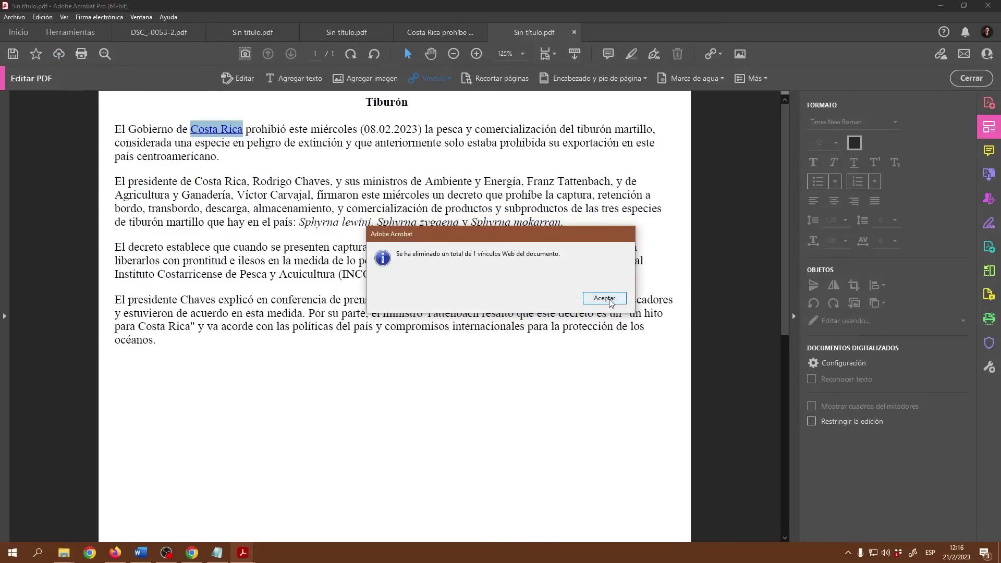
pyautogui.click(605, 299)
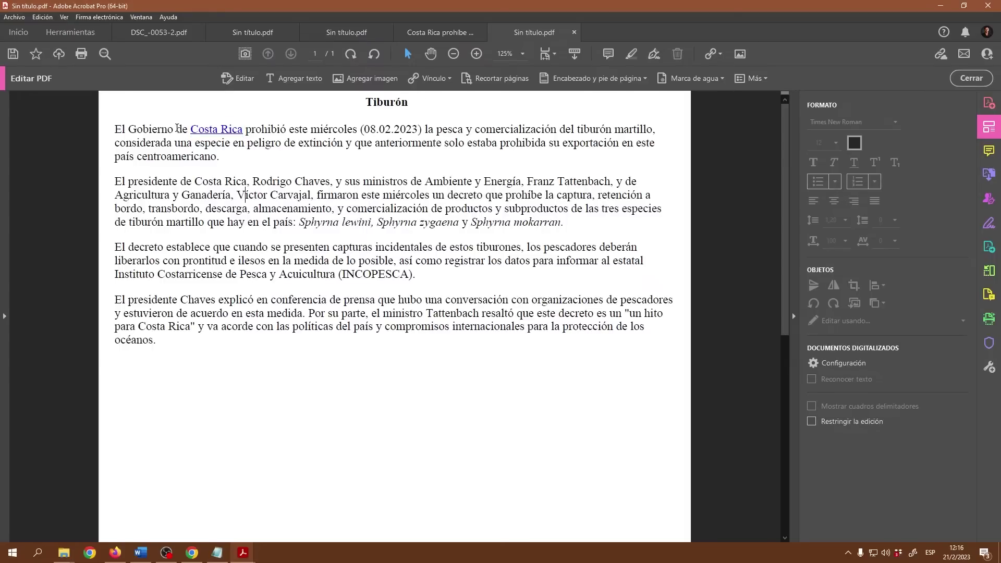
# Format the former link text "Costa Rica" in the first paragraph as black text without underline
pyautogui.moveTo(177, 128); pyautogui.dragTo(238, 133)
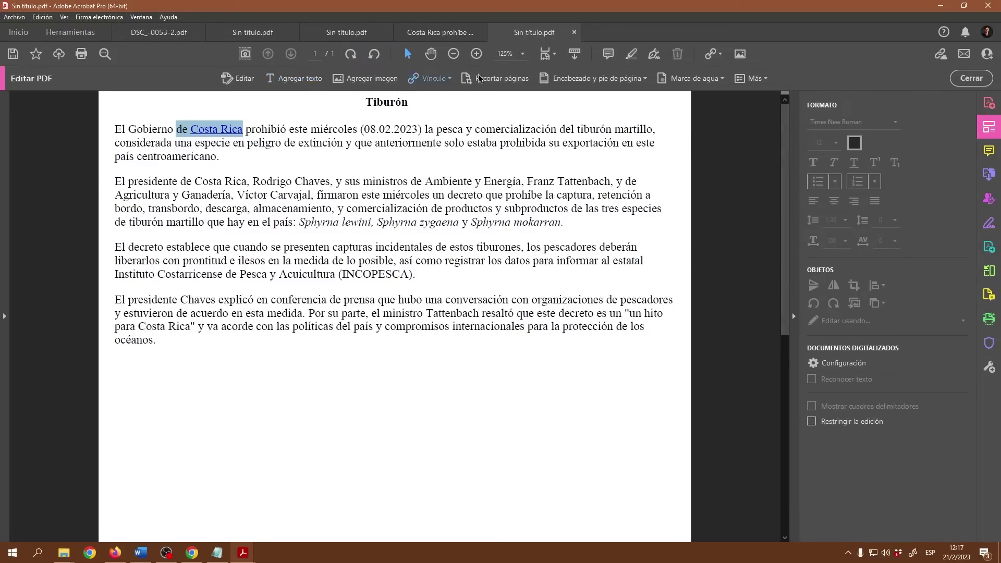
pyautogui.click(241, 81)
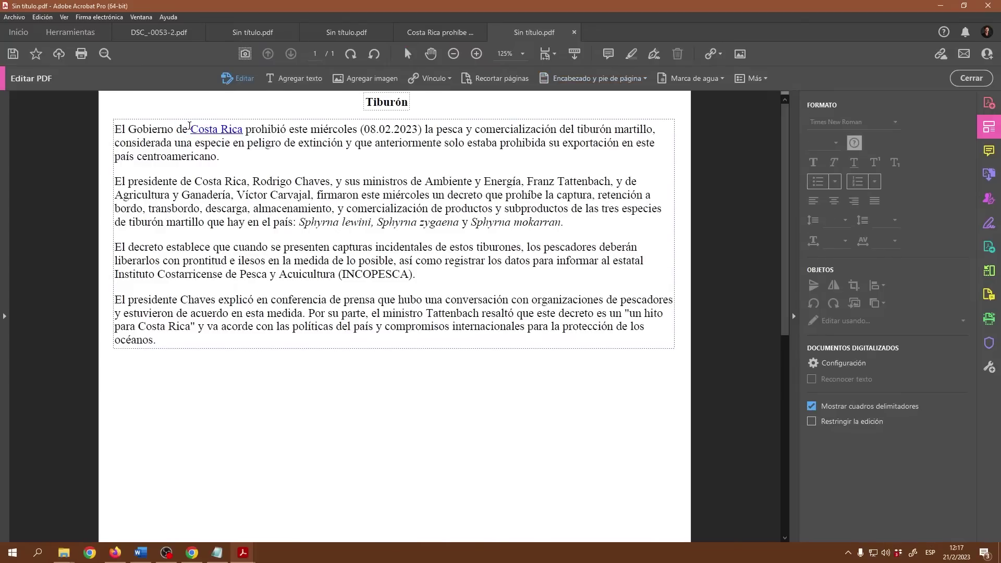
pyautogui.moveTo(189, 128); pyautogui.dragTo(242, 134)
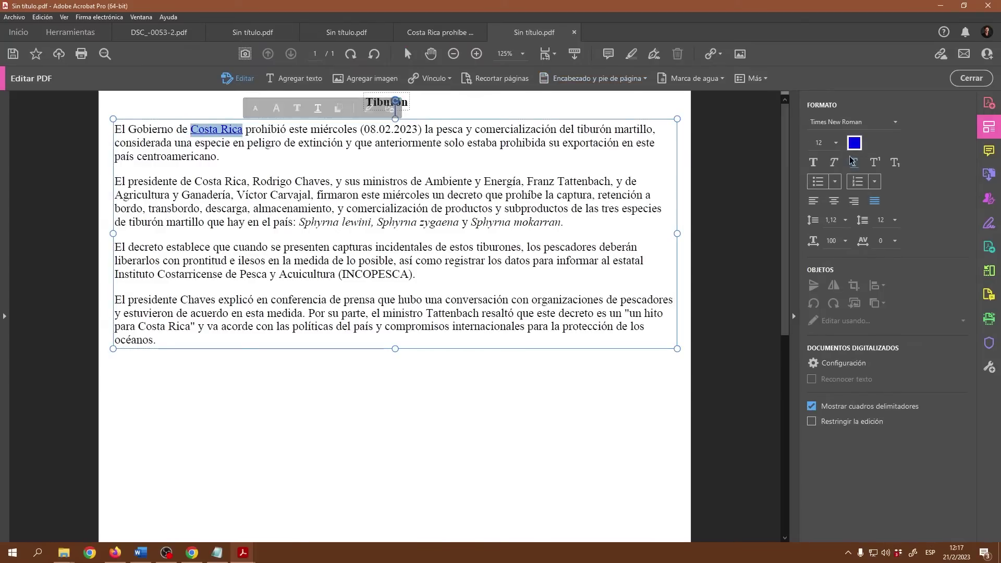
pyautogui.click(855, 143)
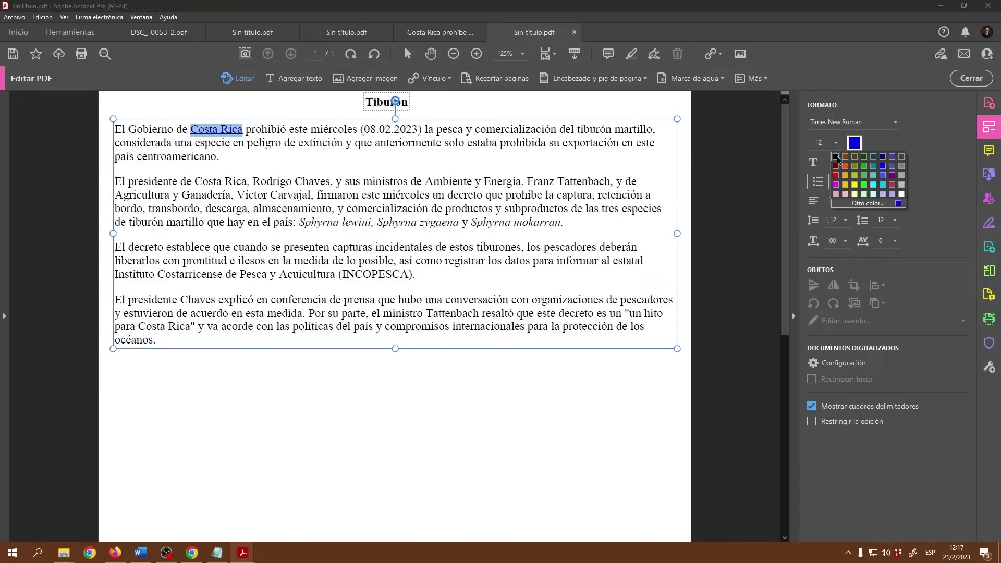
pyautogui.click(836, 156)
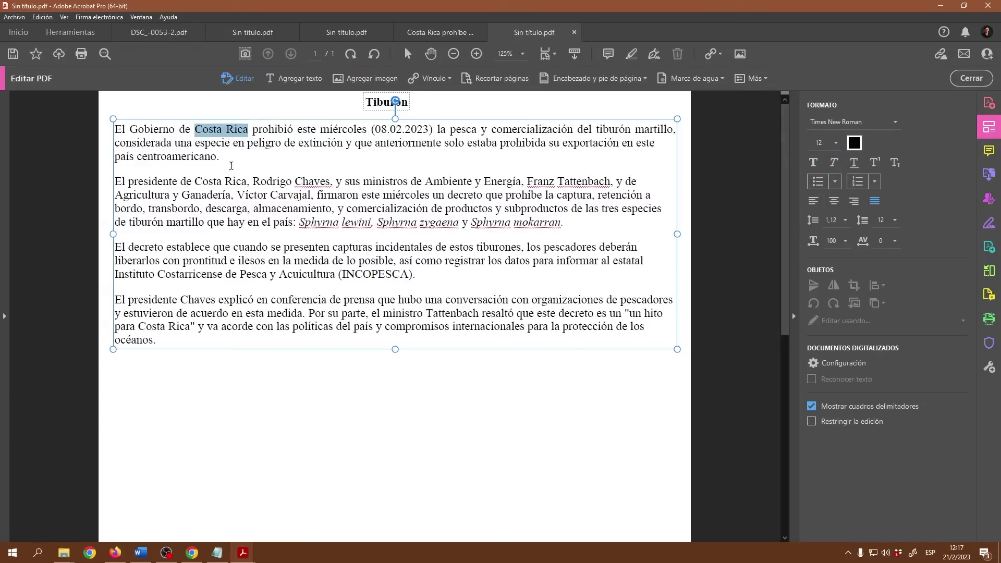
# Draw a link area around "Costa Rica" in the second paragraph of the clipboard PDF
pyautogui.click(243, 184)
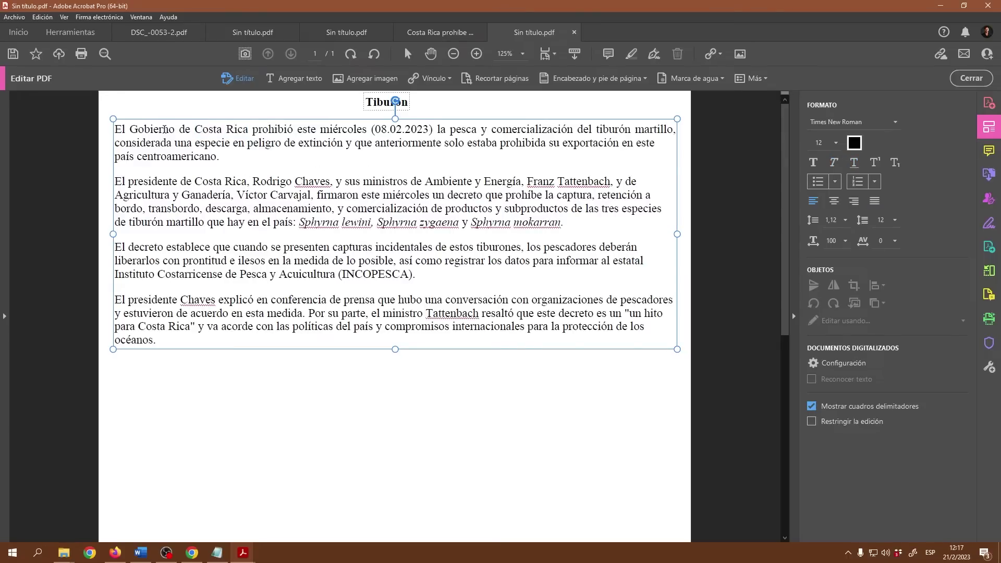
pyautogui.moveTo(165, 129); pyautogui.dragTo(360, 182)
pyautogui.click(421, 246)
pyautogui.moveTo(195, 181); pyautogui.dragTo(248, 181)
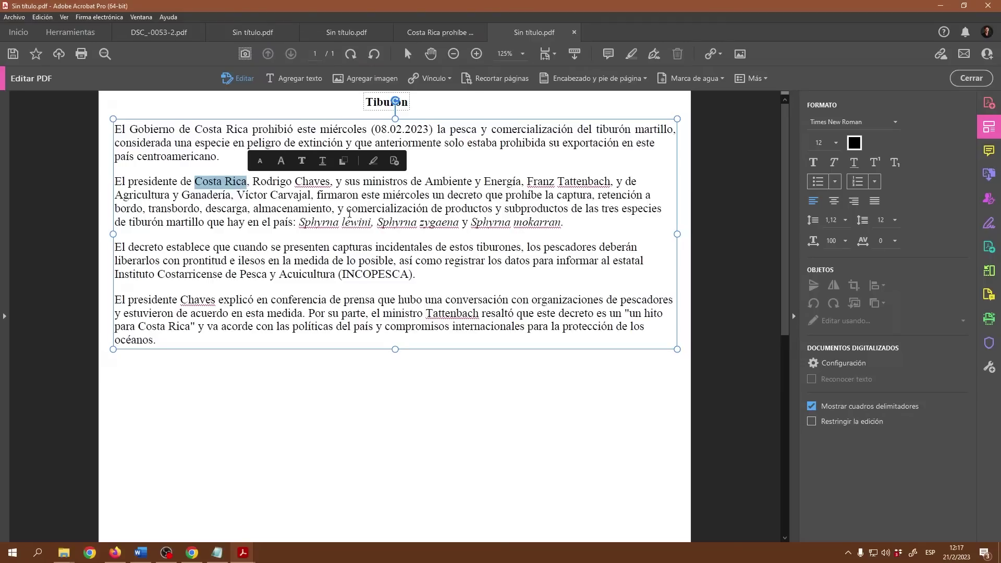
pyautogui.click(446, 79)
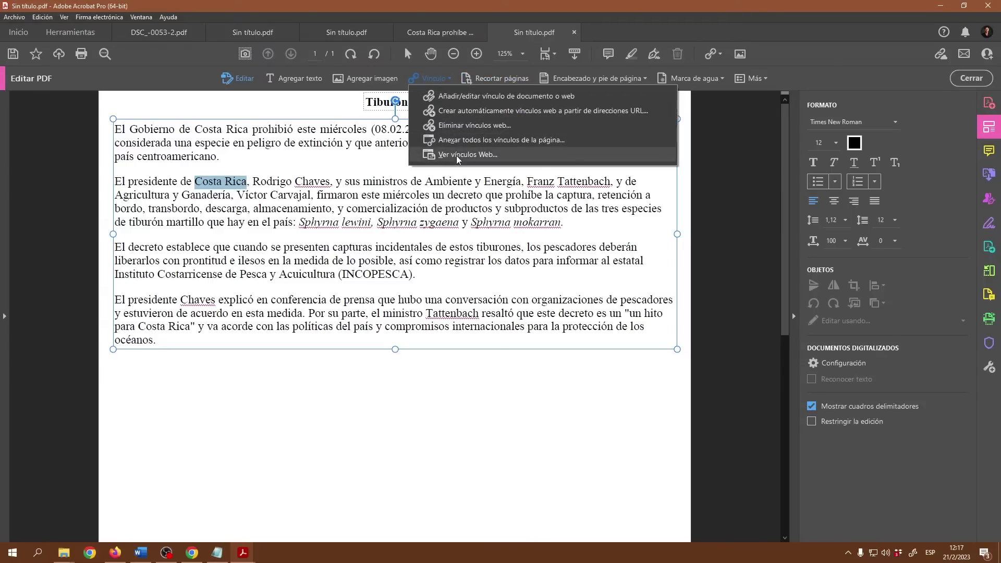
pyautogui.click(467, 97)
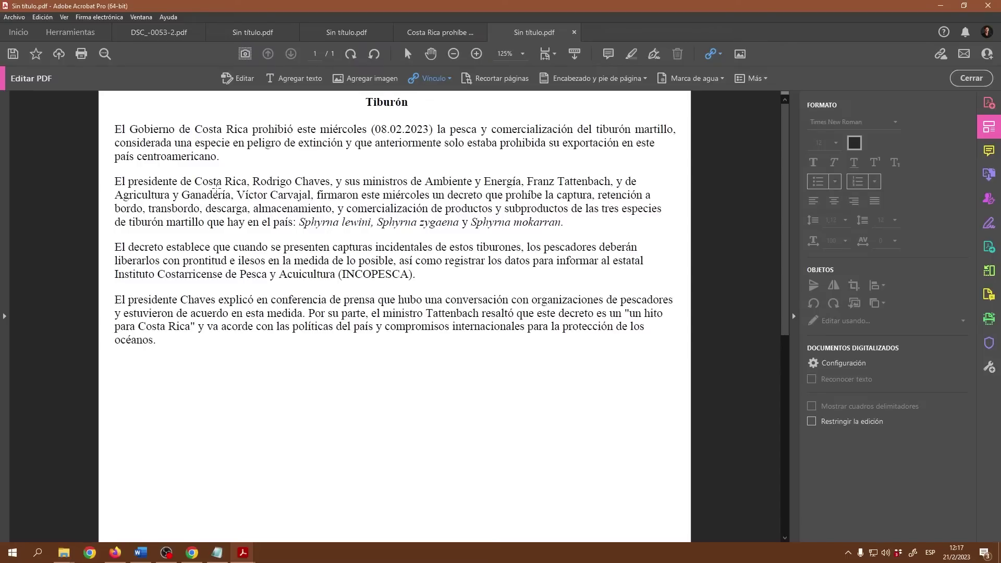
pyautogui.moveTo(195, 175); pyautogui.dragTo(246, 187)
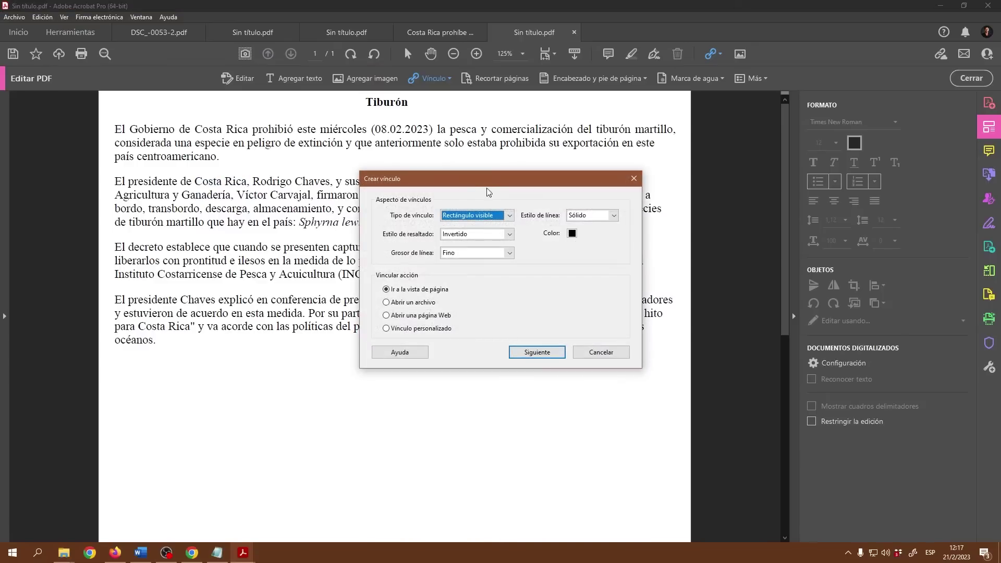
# Create it as a custom link (Vínculo personalizado), keeping the visible rectangle type, and continue to its properties
pyautogui.moveTo(498, 187); pyautogui.dragTo(560, 121)
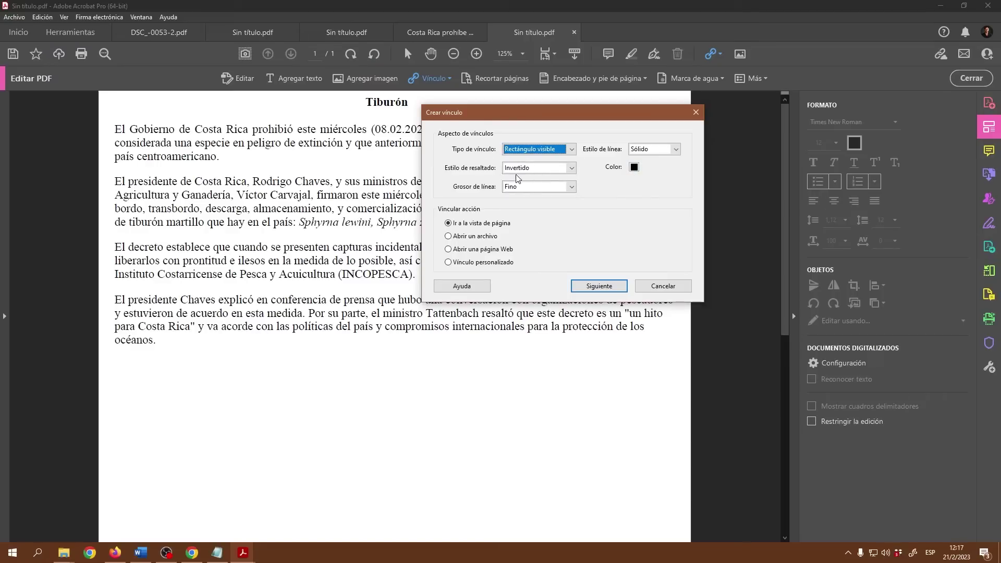
pyautogui.click(573, 151)
pyautogui.click(640, 220)
pyautogui.click(462, 241)
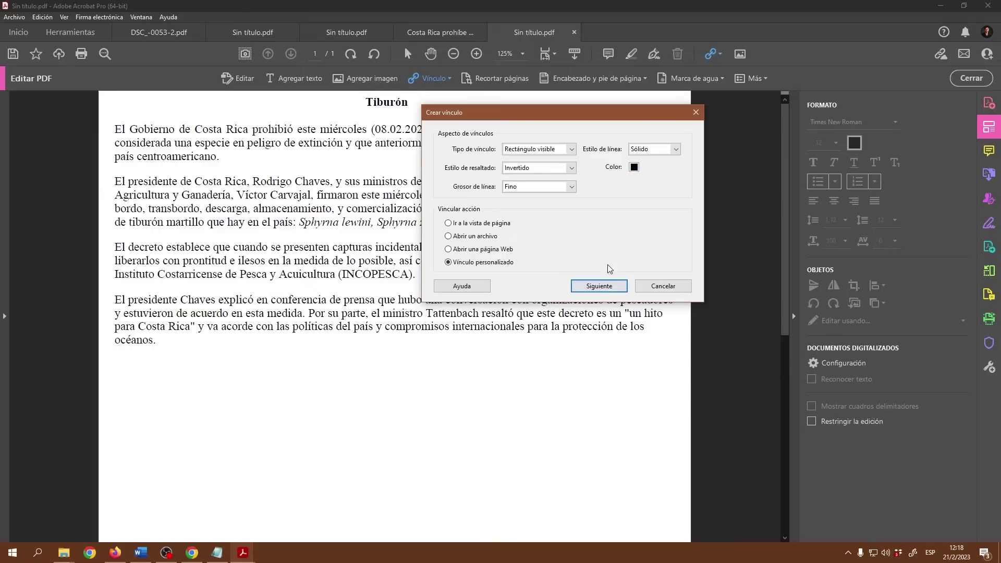
pyautogui.click(616, 287)
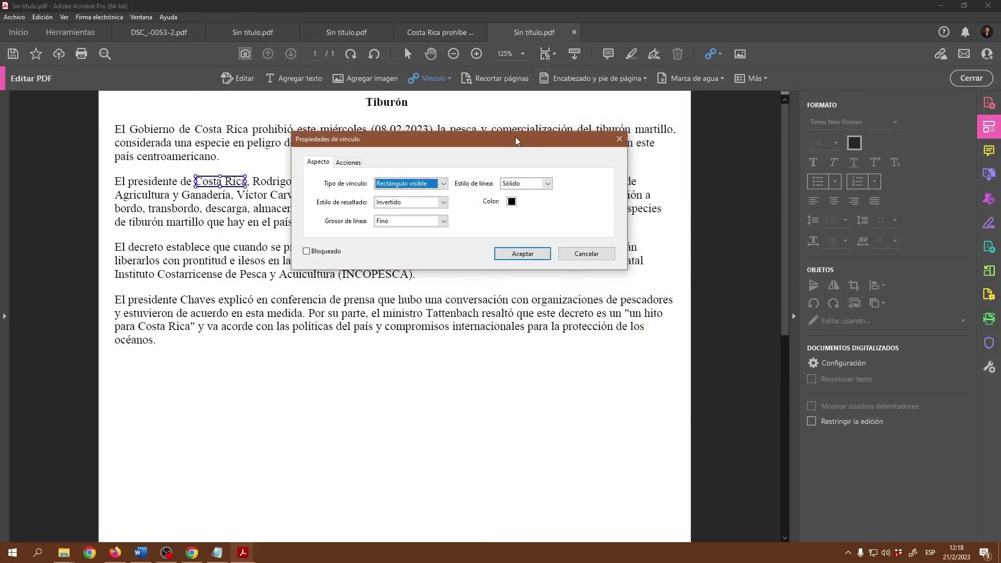
# Set the link's appearance to underlined line style (Subrayado), blue colour, thin line (Fino) and no highlight (Ninguno)
pyautogui.moveTo(511, 139); pyautogui.dragTo(579, 137)
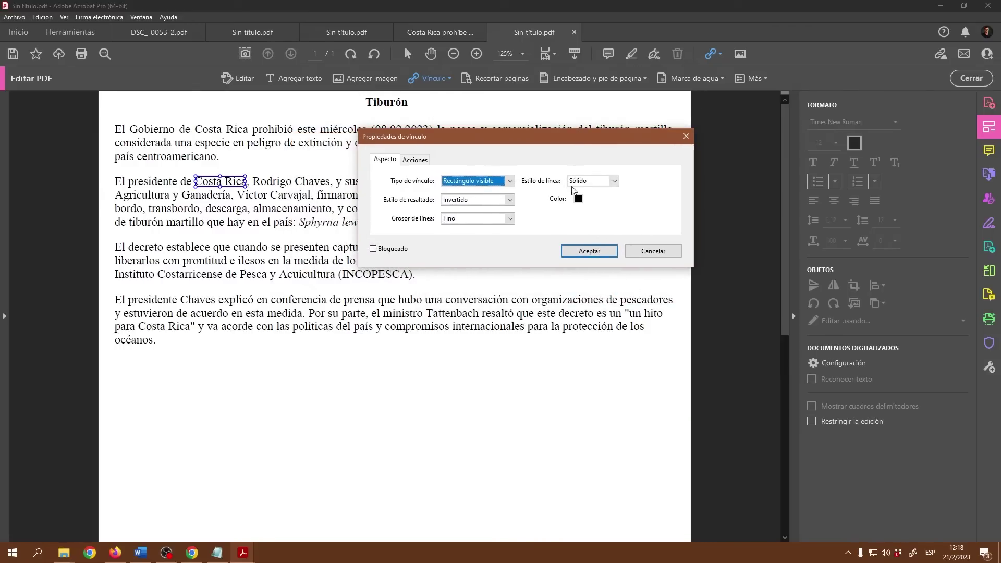
pyautogui.click(614, 181)
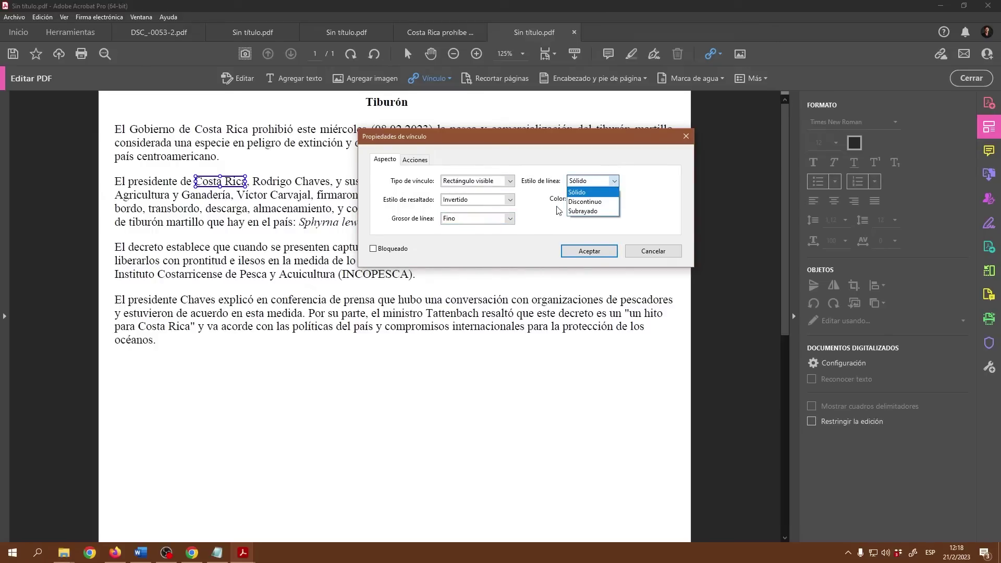
pyautogui.click(595, 212)
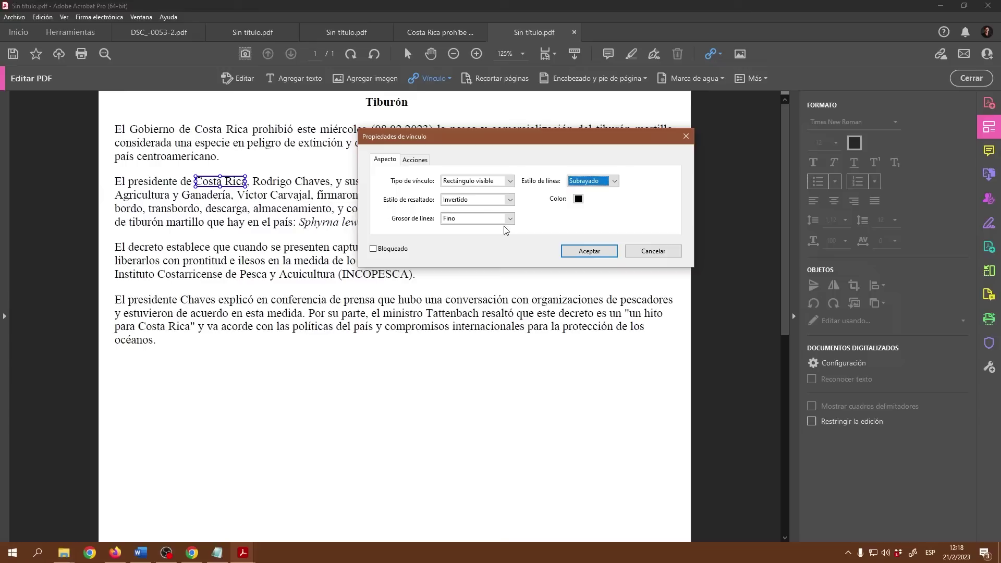
pyautogui.click(578, 199)
pyautogui.click(625, 220)
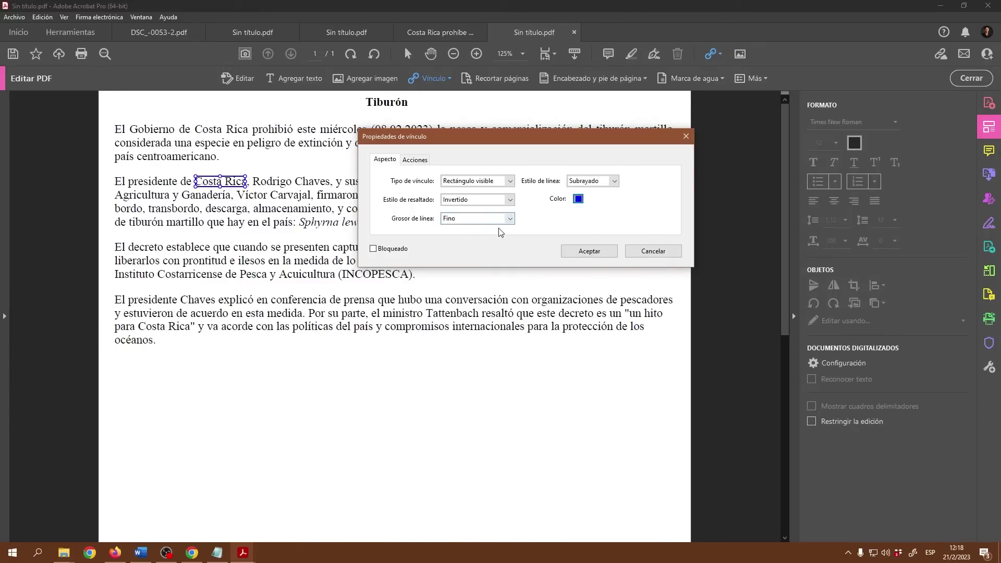
pyautogui.click(512, 221)
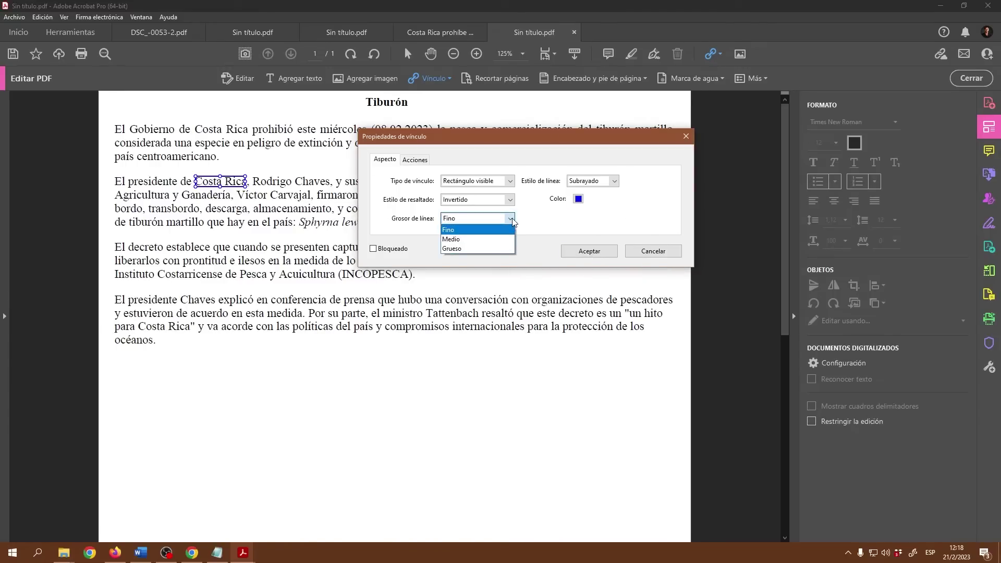
pyautogui.click(512, 220)
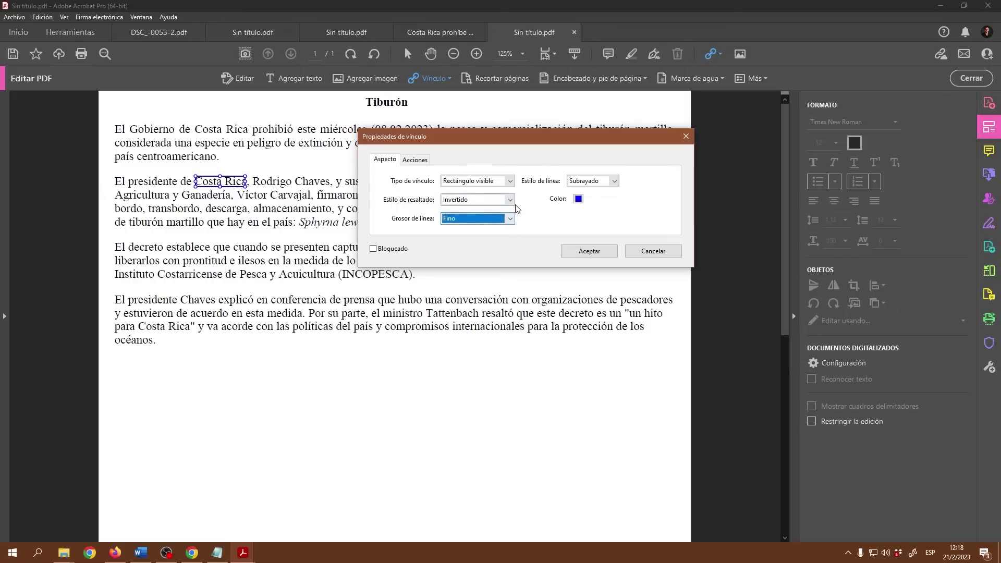
pyautogui.click(510, 202)
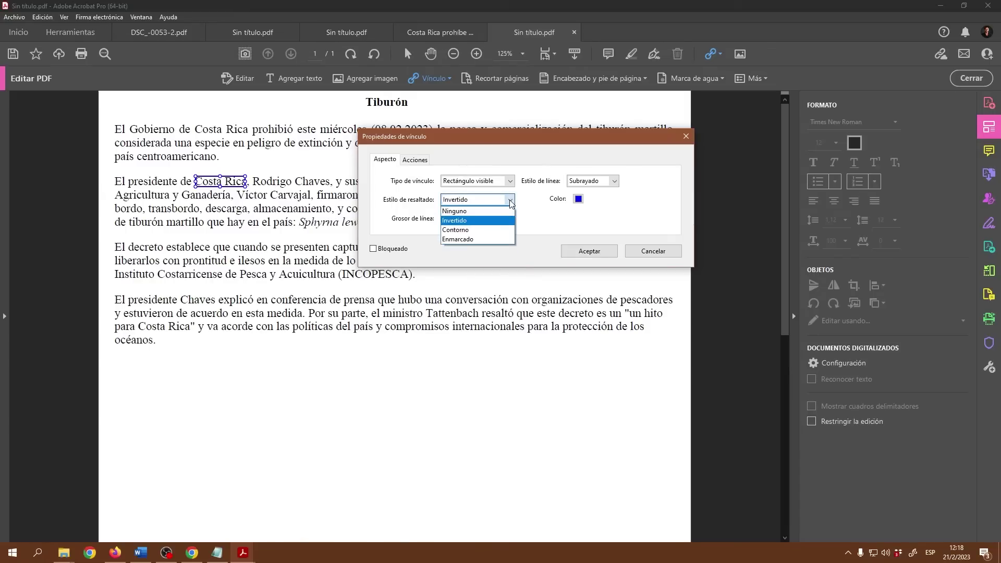
pyautogui.click(477, 212)
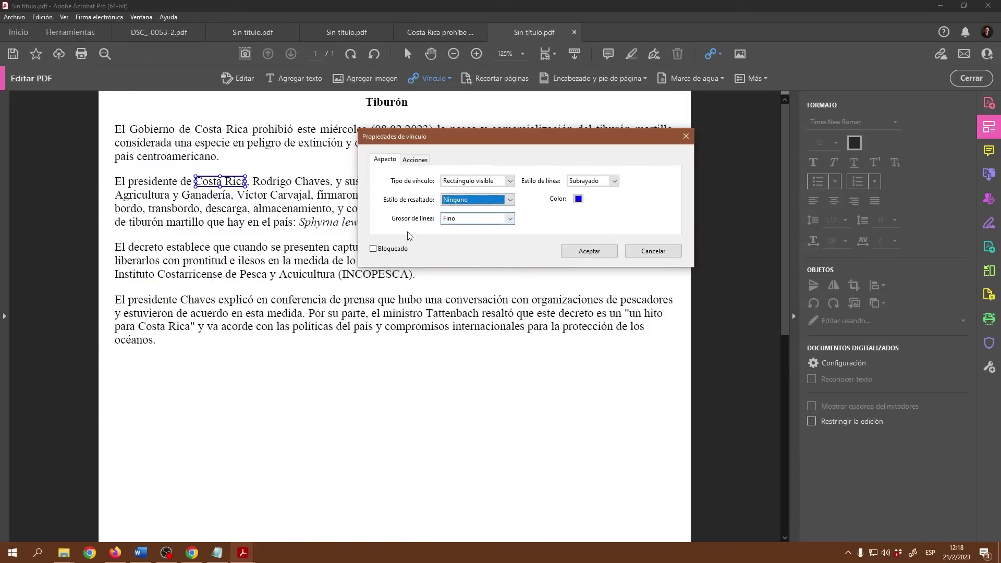
# Add an open-web-link action (Abrir un vínculo Web) to the "Costa Rica" link, opening its URL entry
pyautogui.click(416, 160)
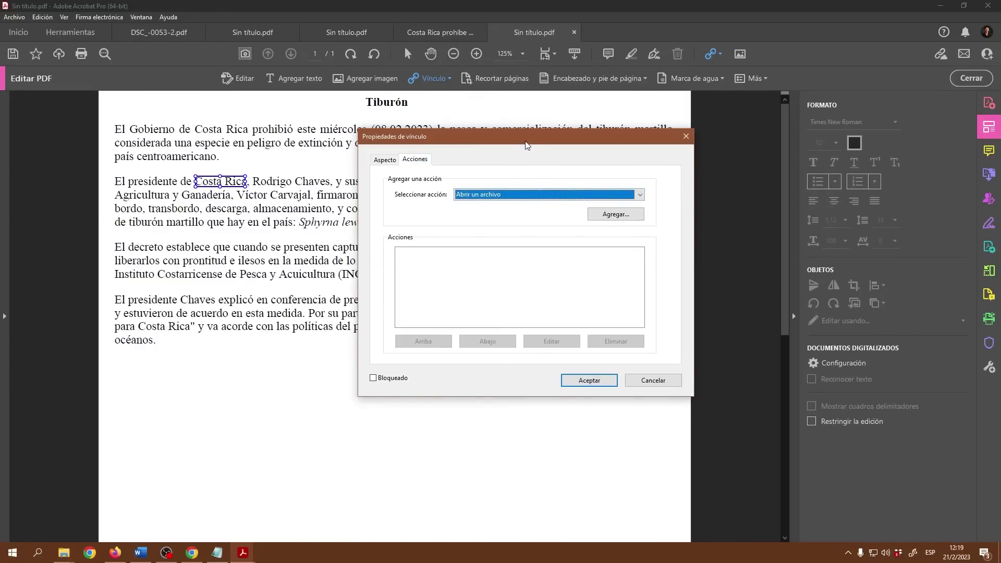
pyautogui.moveTo(536, 144); pyautogui.dragTo(512, 142)
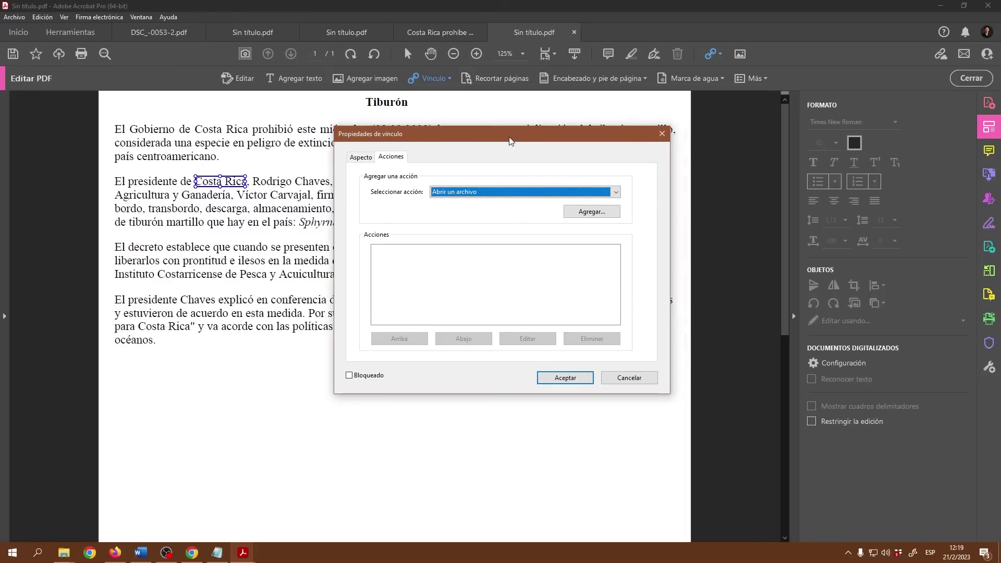
pyautogui.click(616, 193)
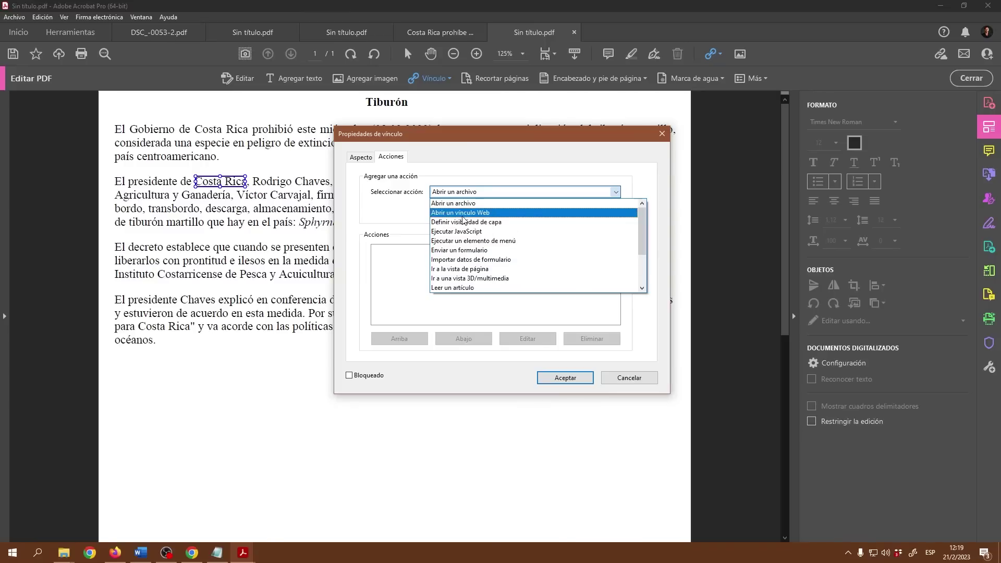
pyautogui.click(476, 213)
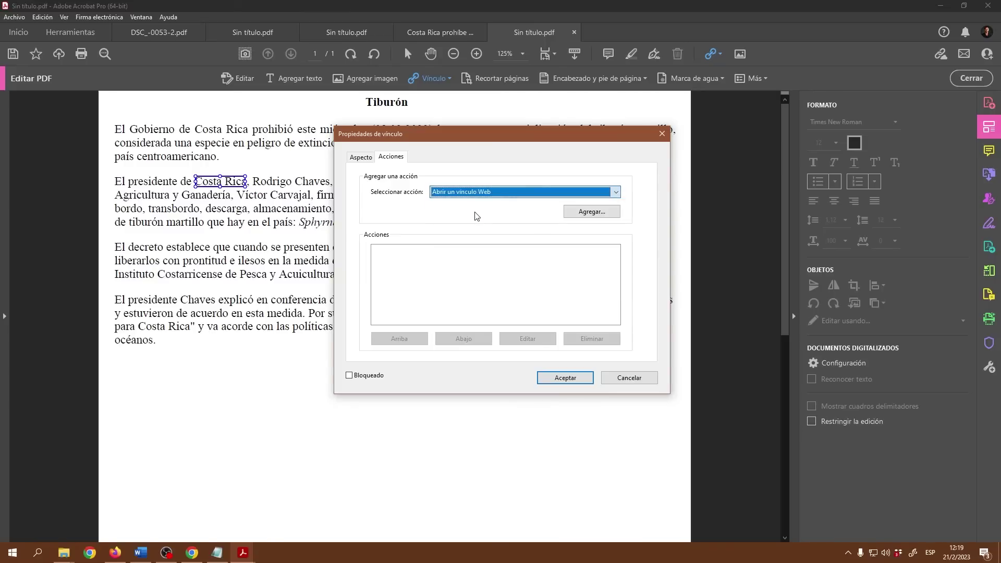
pyautogui.click(580, 213)
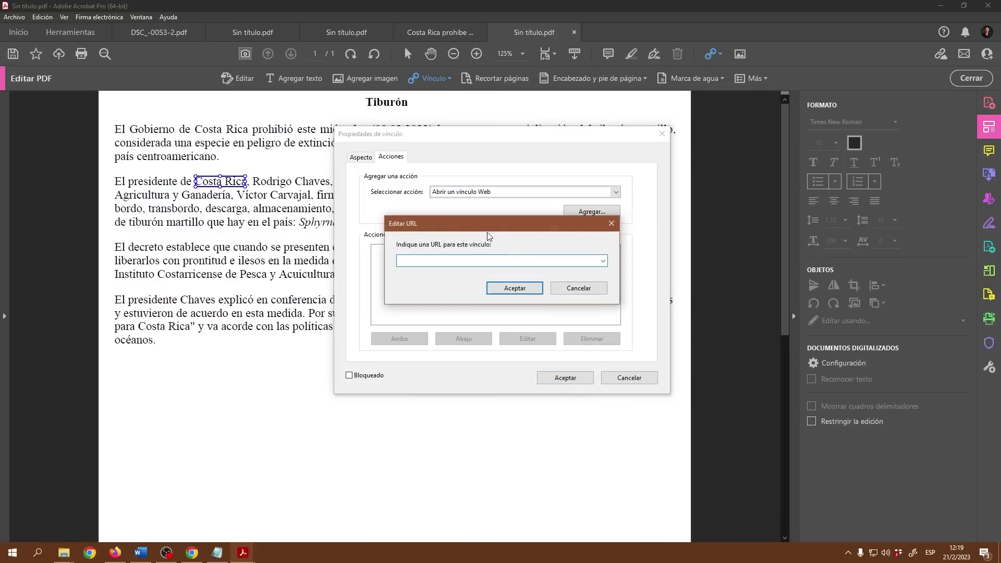
pyautogui.moveTo(499, 226); pyautogui.dragTo(481, 224)
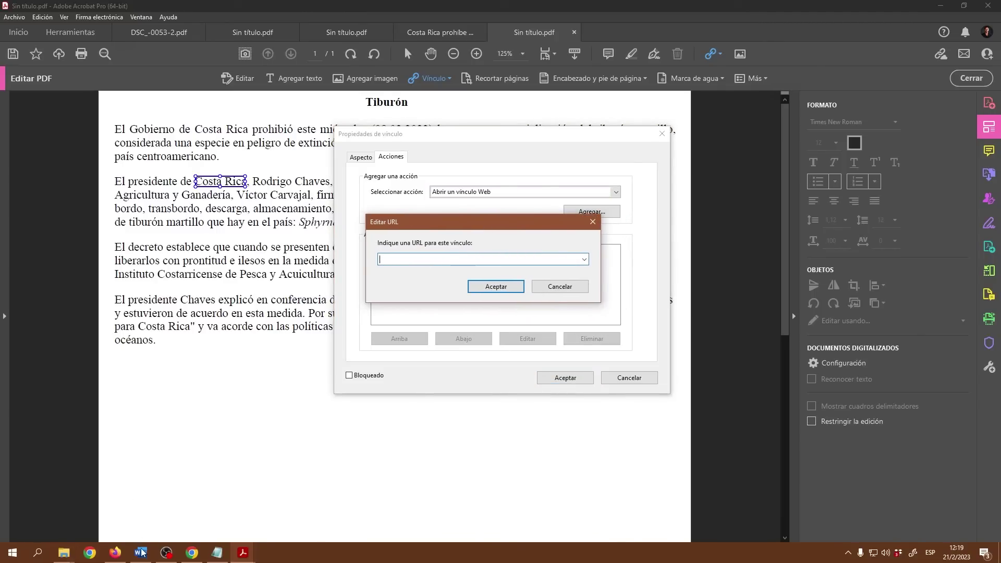
# Switch to Firefox, copy the address of the "América Latina" topic link near the article's end, and return to Acrobat
pyautogui.click(116, 554)
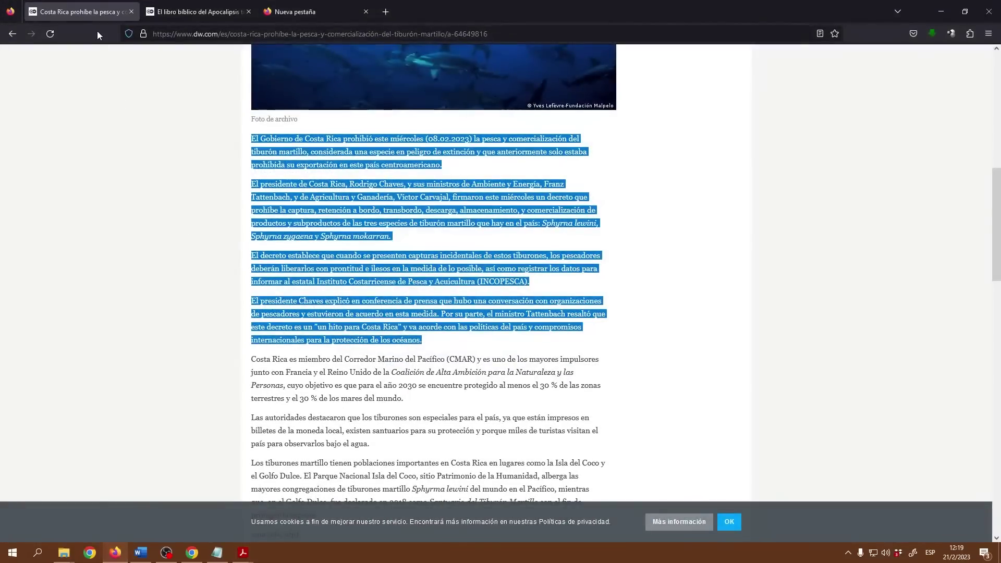
pyautogui.scroll(-20, 453, 354)
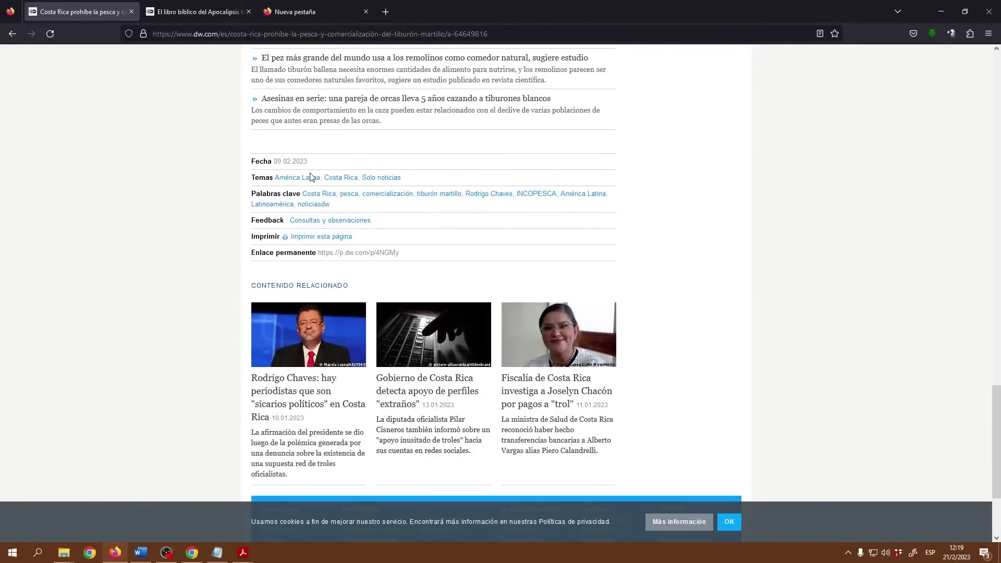
pyautogui.scroll(-1, 312, 177)
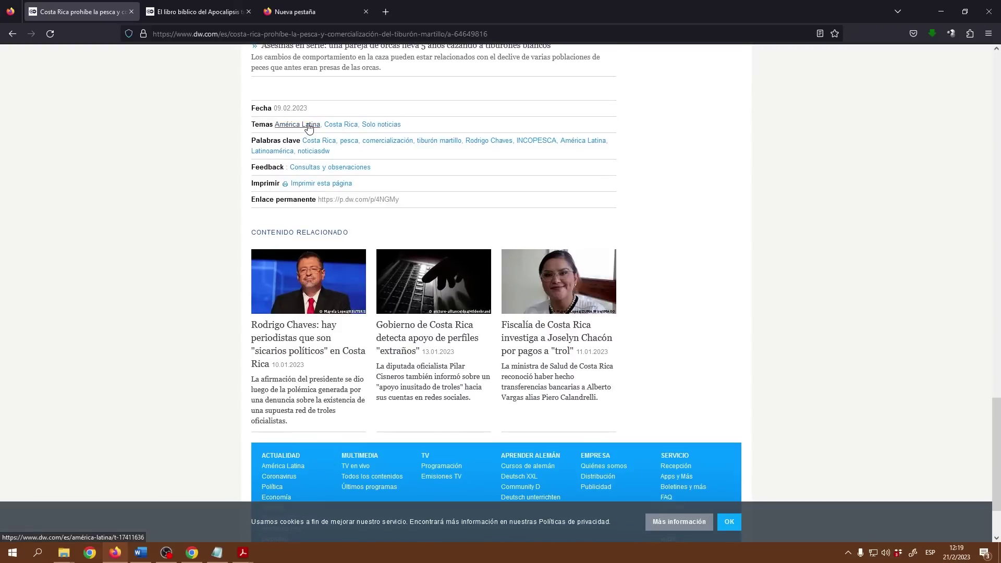
pyautogui.rightClick(307, 125)
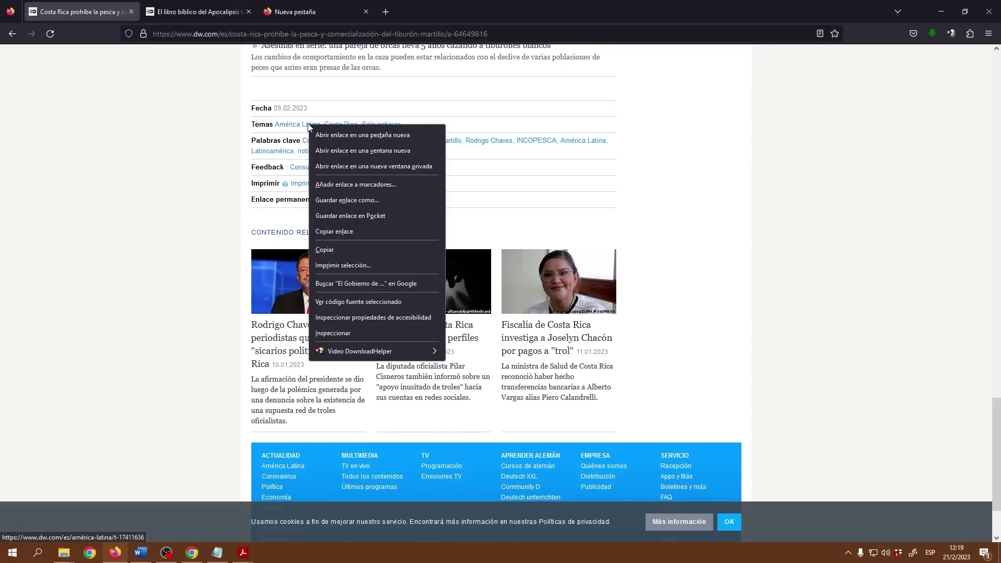
pyautogui.click(333, 231)
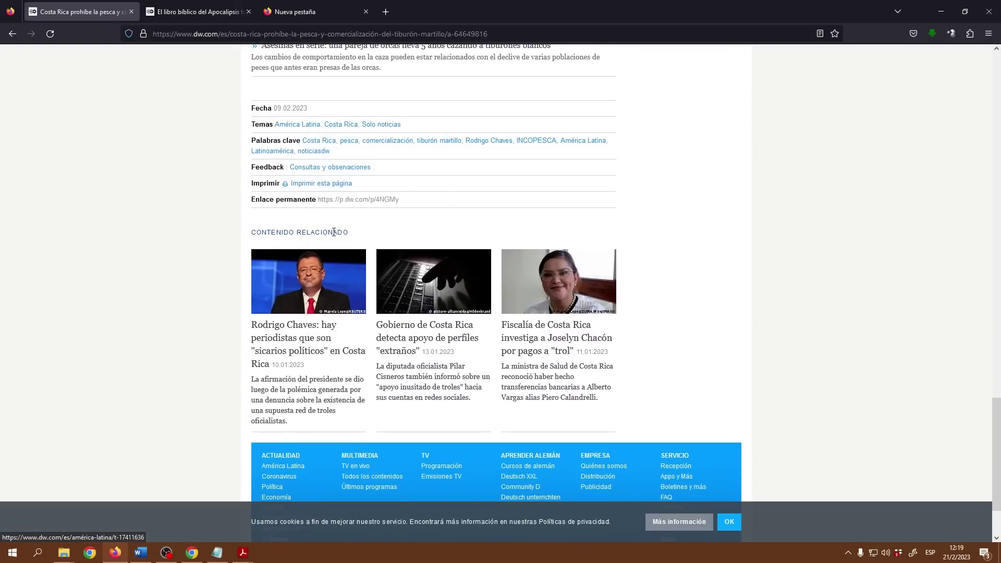
pyautogui.click(941, 11)
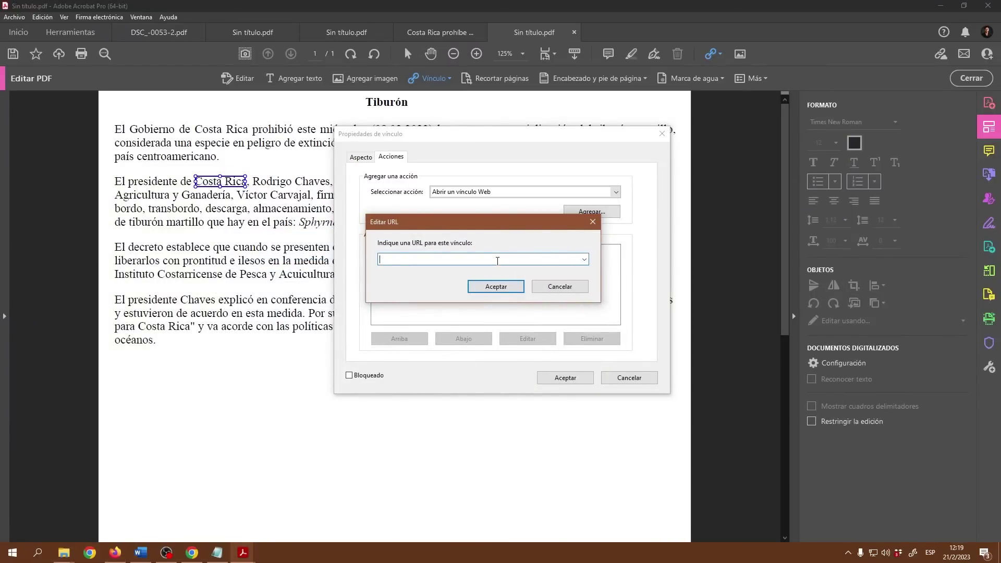
pyautogui.write('https://www.dw.com/es/am%C3%A9rica-latina/t-17411636')
pyautogui.click(497, 287)
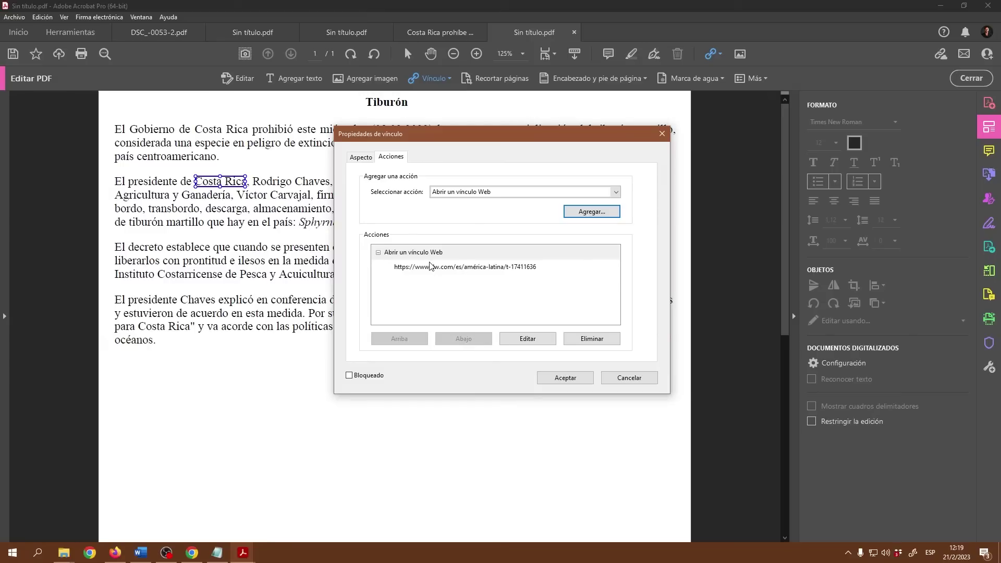
pyautogui.click(453, 269)
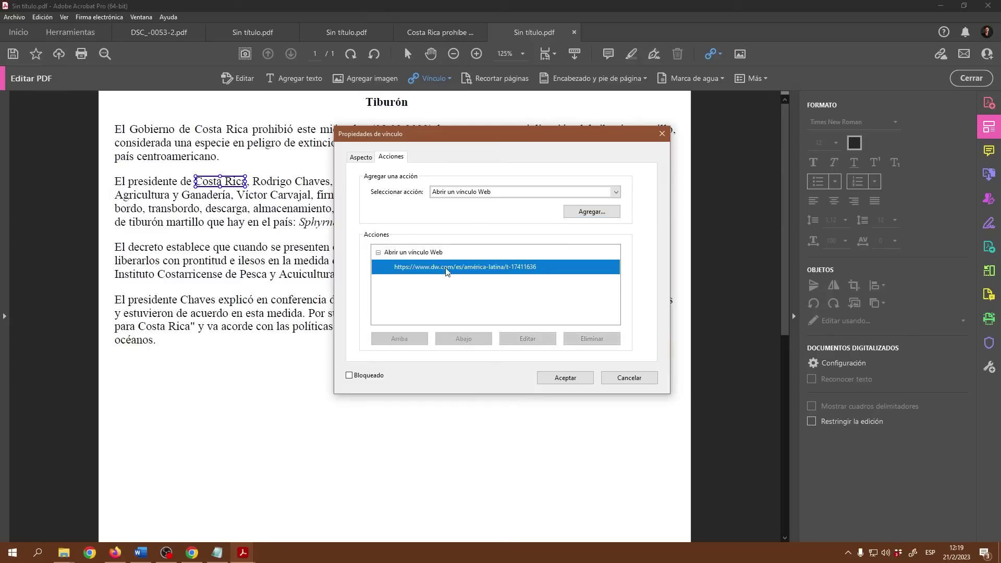
pyautogui.click(569, 378)
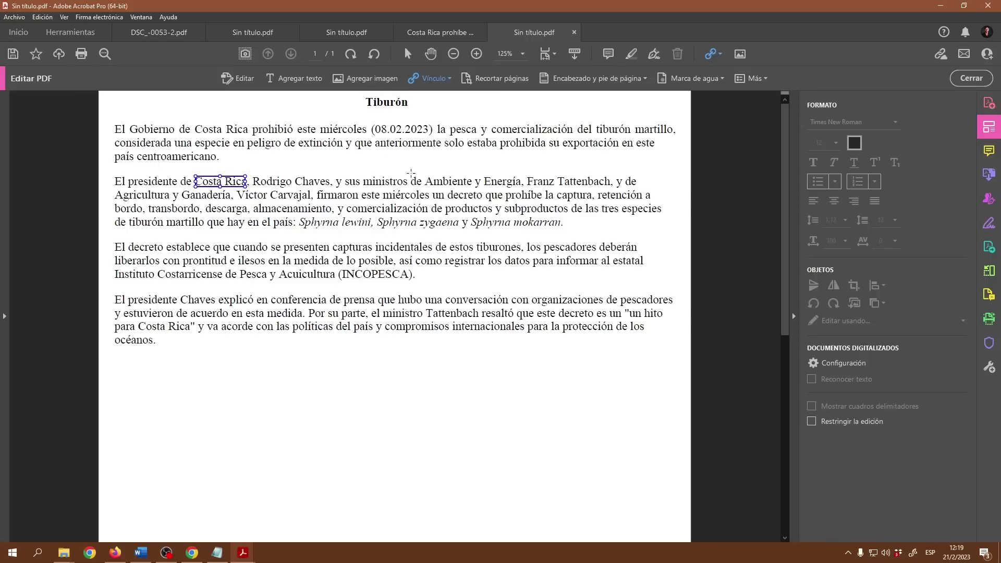
pyautogui.click(408, 54)
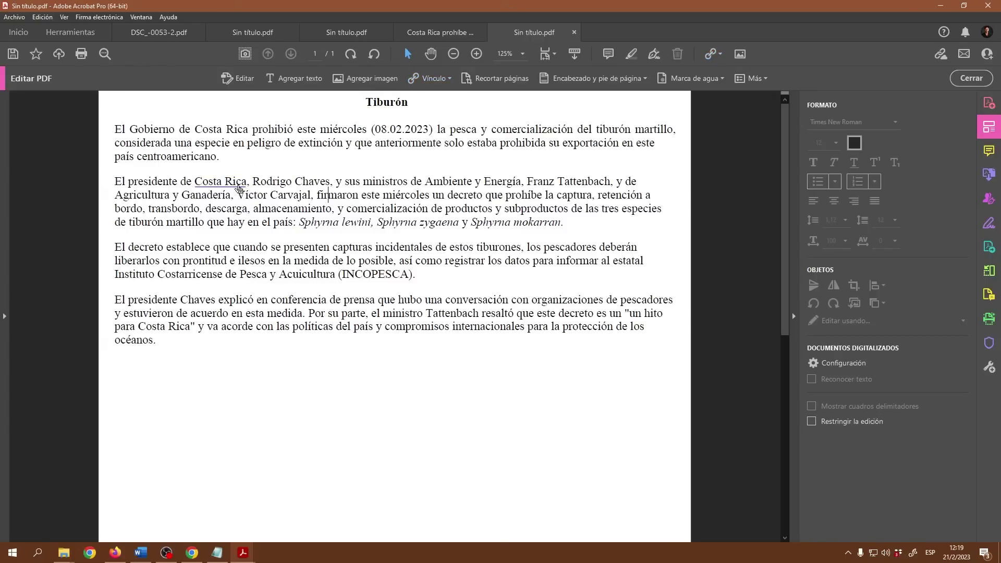
# Start a document/web link over the president's name in the second paragraph, with the action set to open a web page (Abrir una página Web)
pyautogui.moveTo(239, 188)
pyautogui.click(435, 81)
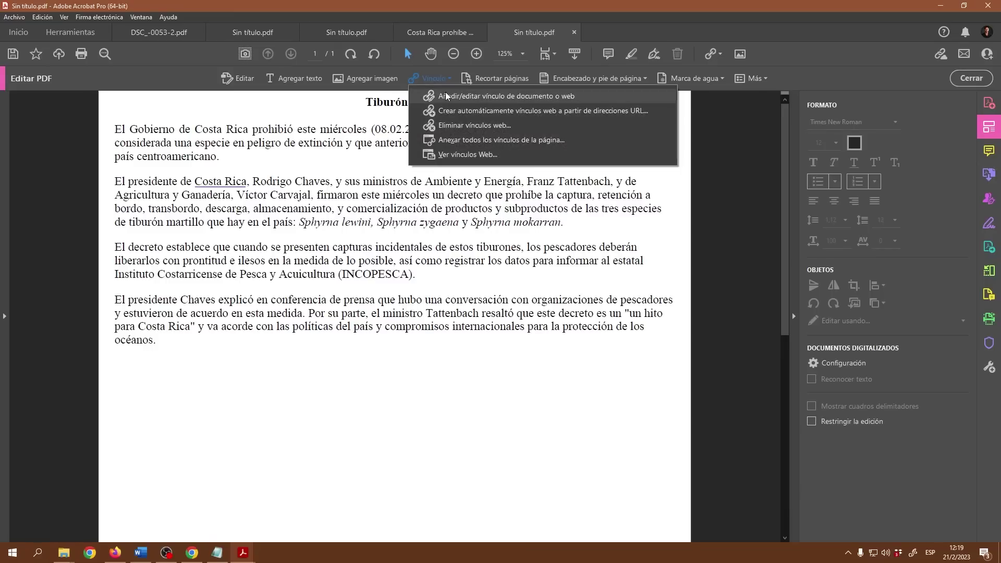
pyautogui.click(449, 95)
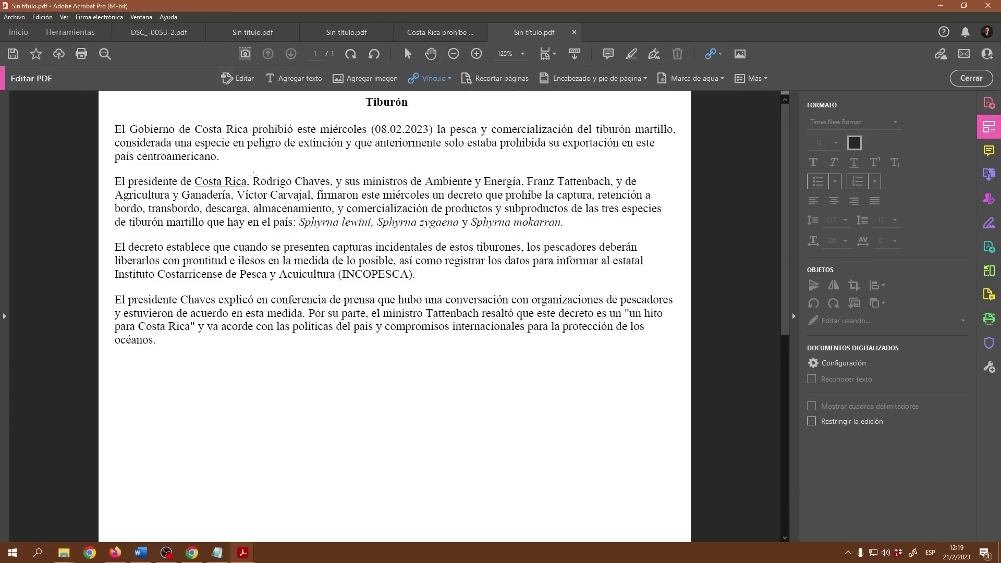
pyautogui.moveTo(252, 175); pyautogui.dragTo(332, 190)
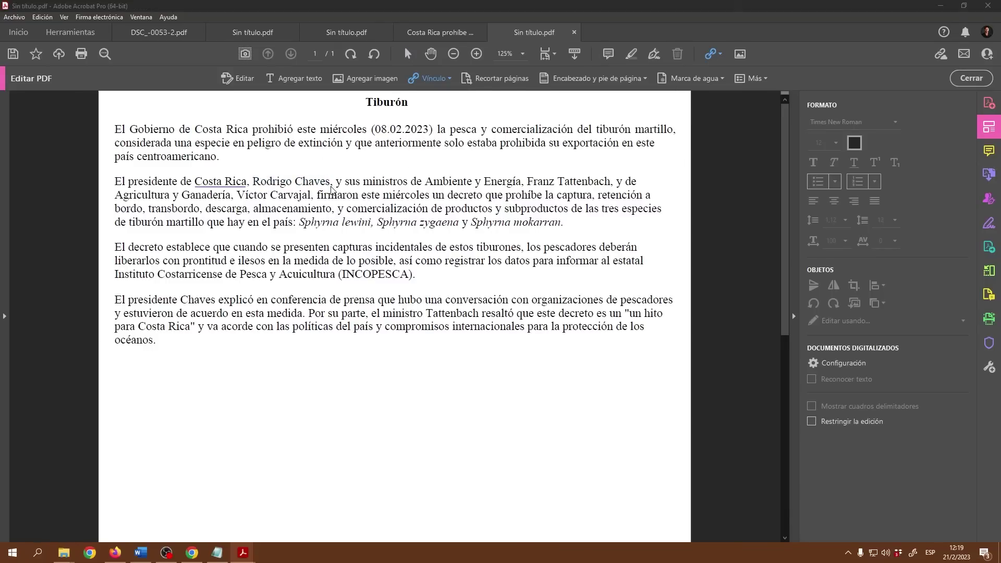
pyautogui.moveTo(480, 180); pyautogui.dragTo(487, 140)
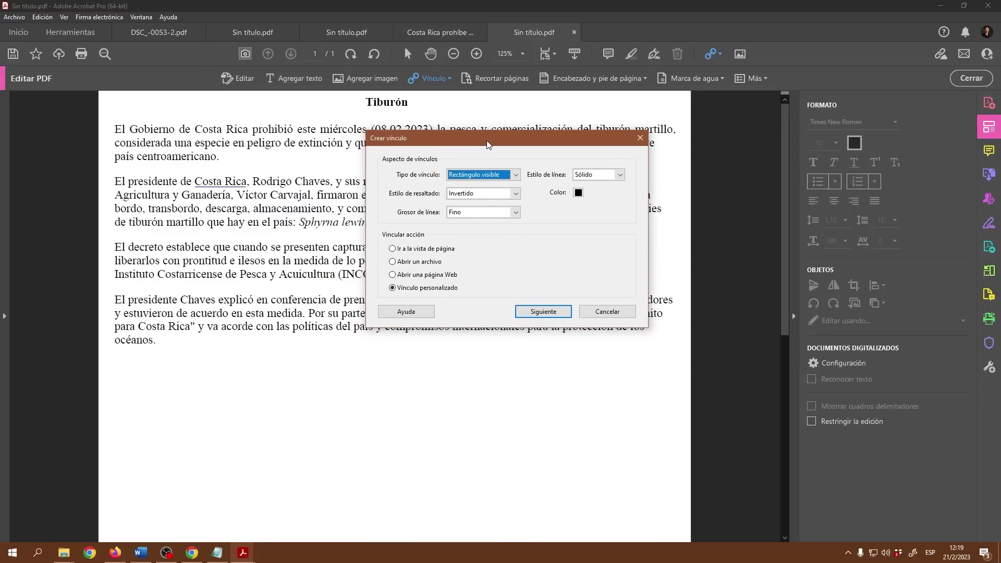
pyautogui.click(419, 277)
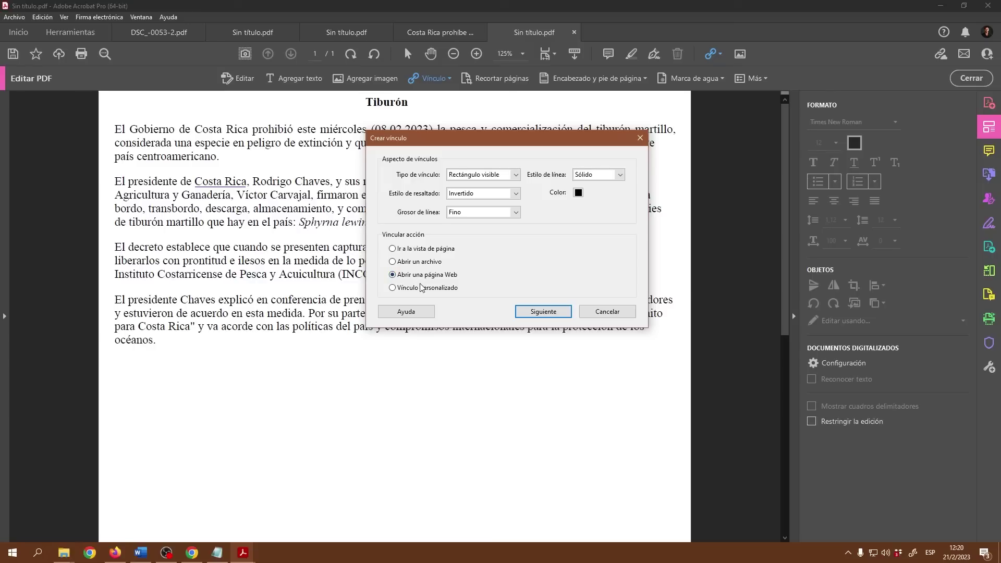
pyautogui.click(556, 314)
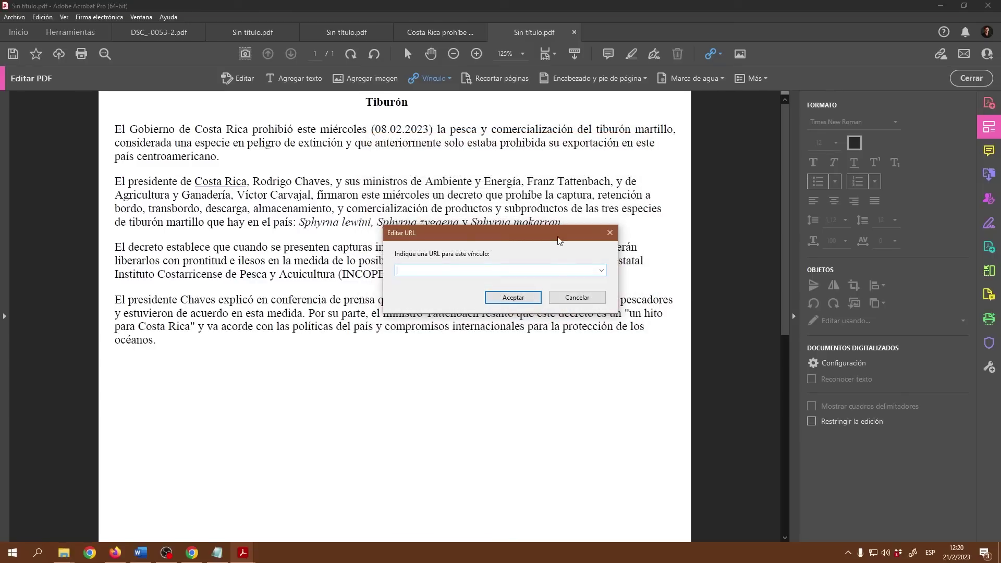
pyautogui.moveTo(559, 237); pyautogui.dragTo(556, 206)
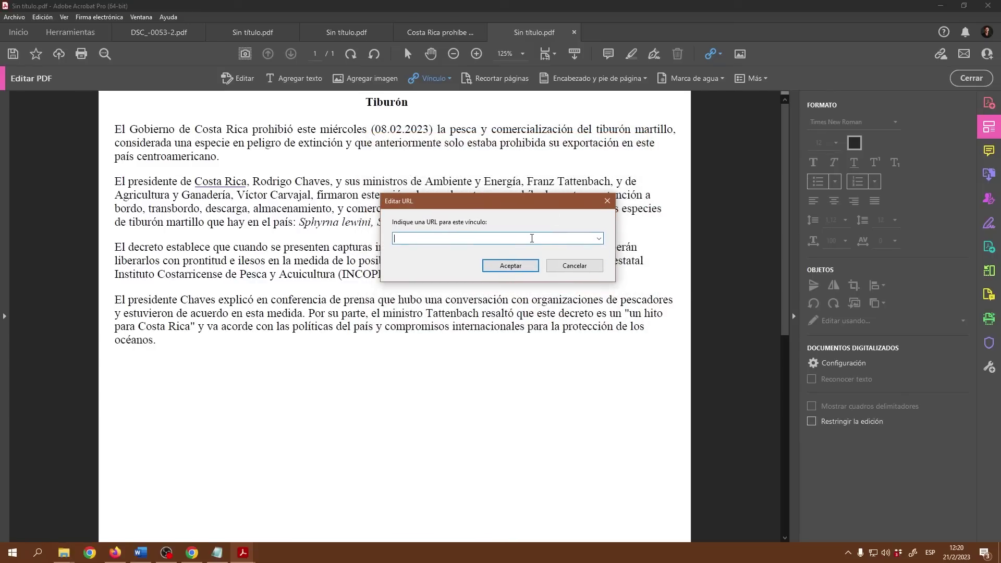
pyautogui.write('https://www.dw.com/es/am%C3%A9rica-latina/t-17411636')
pyautogui.click(511, 265)
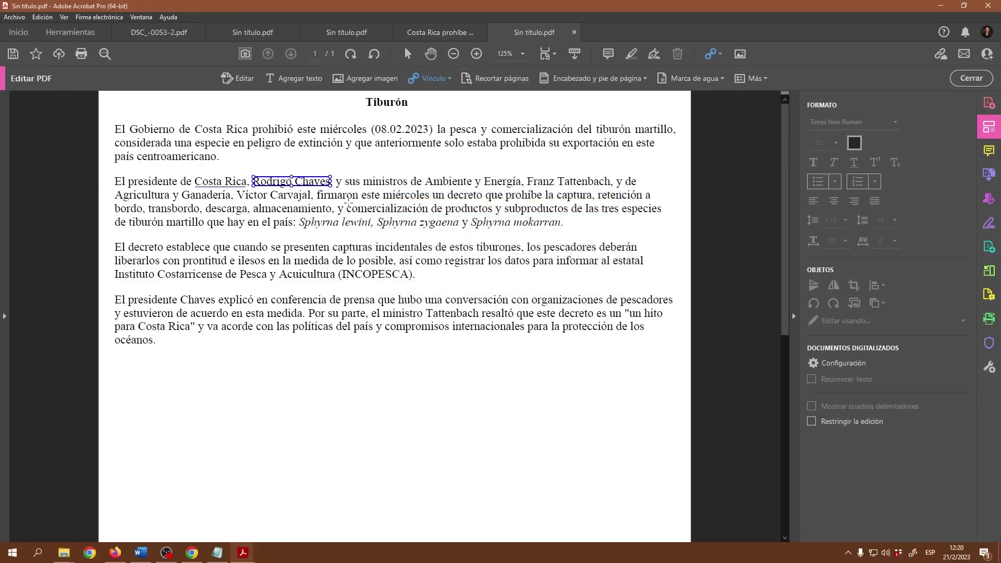
pyautogui.click(407, 54)
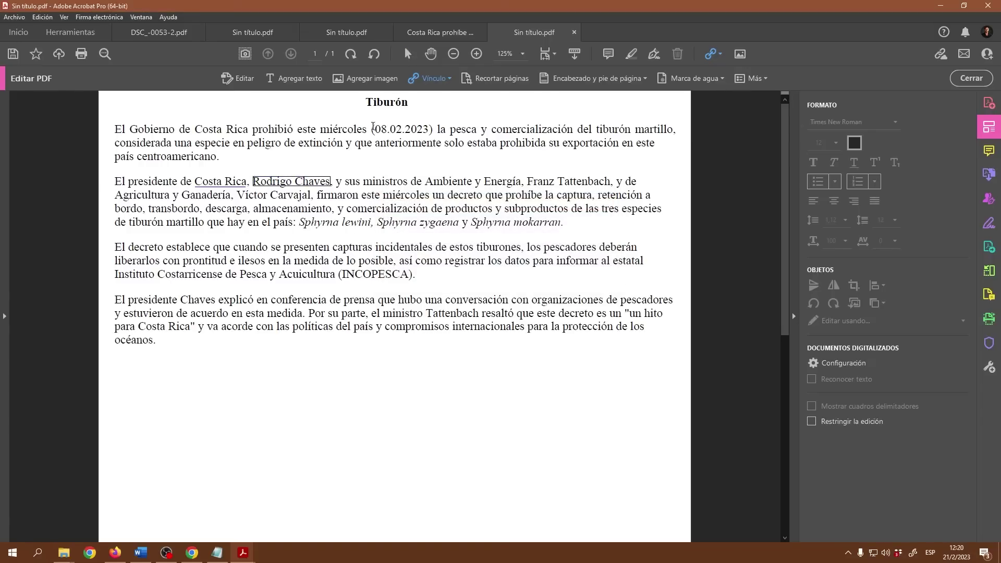
pyautogui.click(369, 208)
pyautogui.click(303, 183)
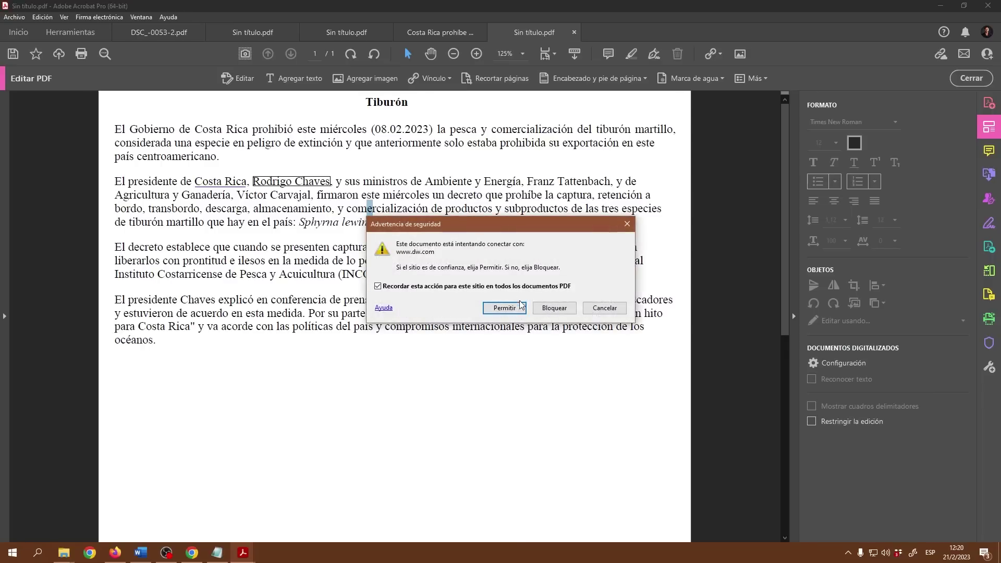
pyautogui.click(598, 308)
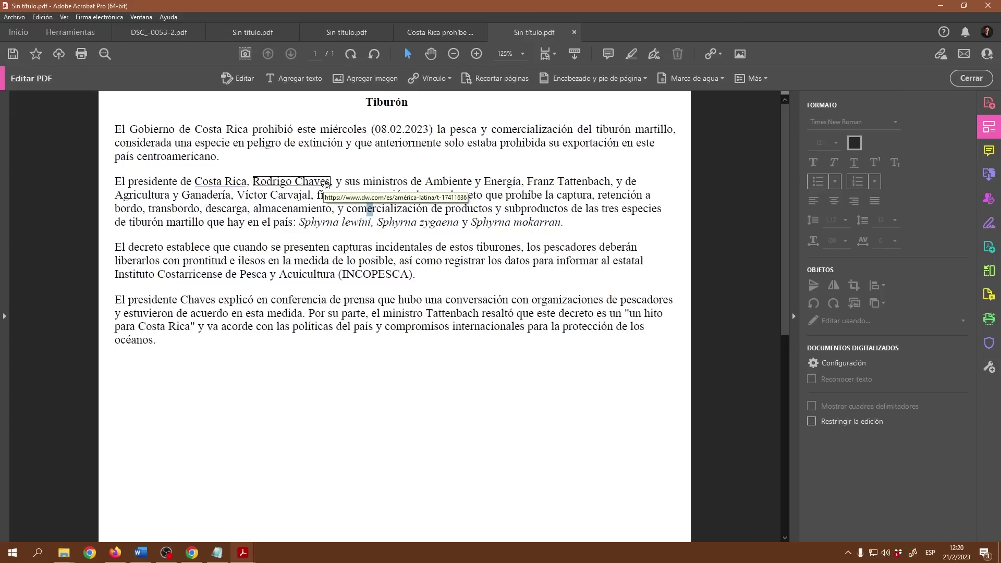
# Remove all web links from the document with Eliminar vínculos web
pyautogui.moveTo(253, 175); pyautogui.dragTo(331, 178)
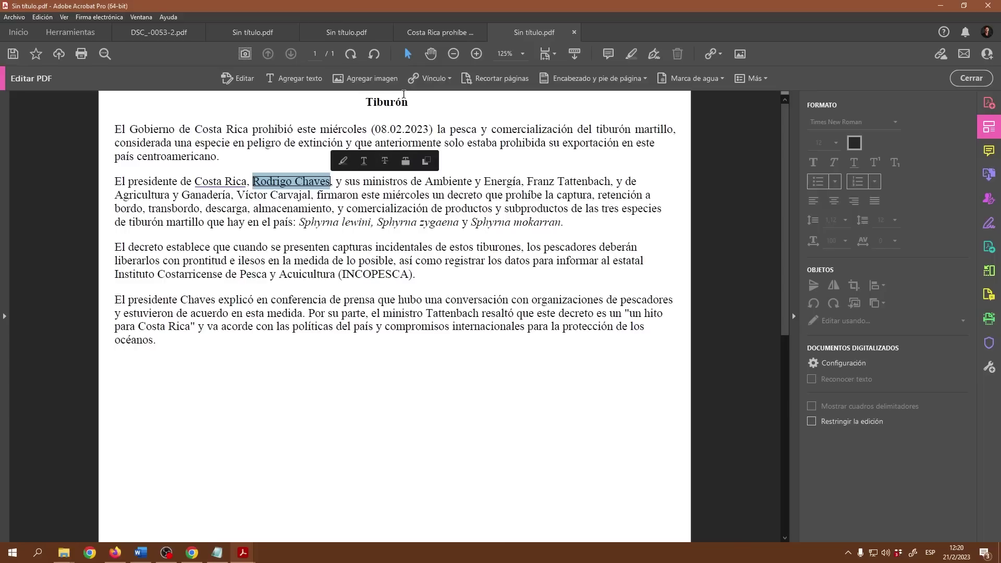
pyautogui.click(437, 80)
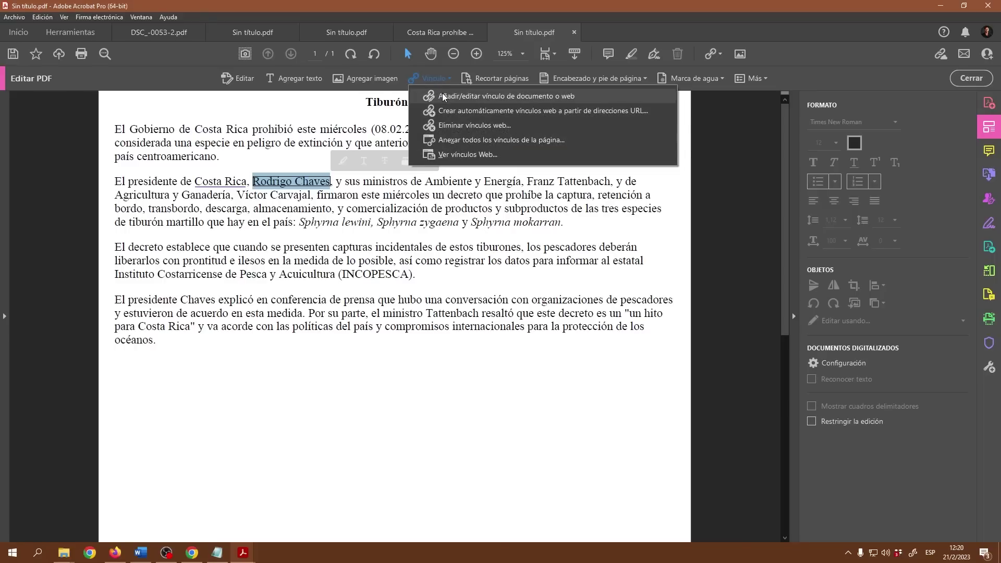
pyautogui.click(471, 126)
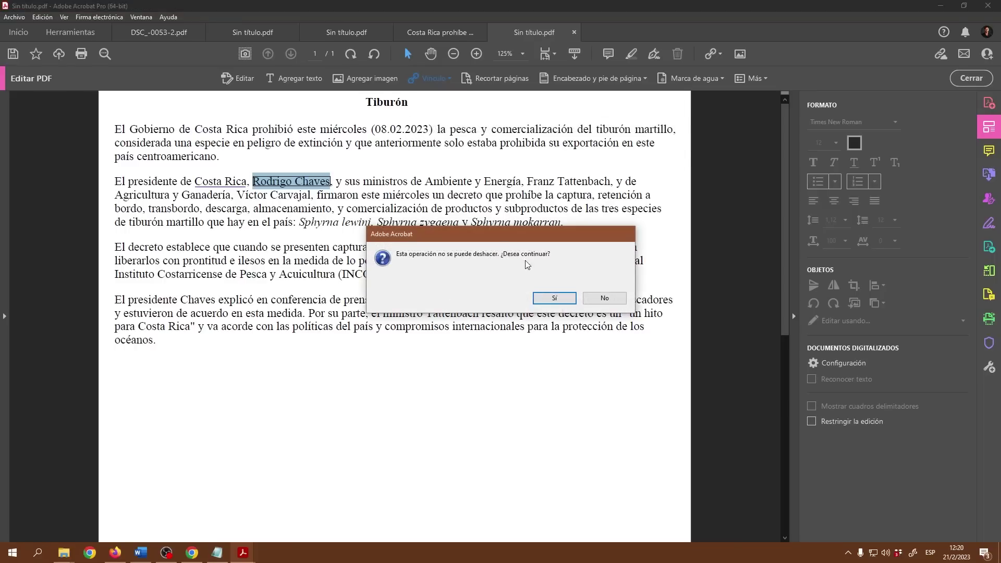
pyautogui.click(557, 297)
pyautogui.click(519, 305)
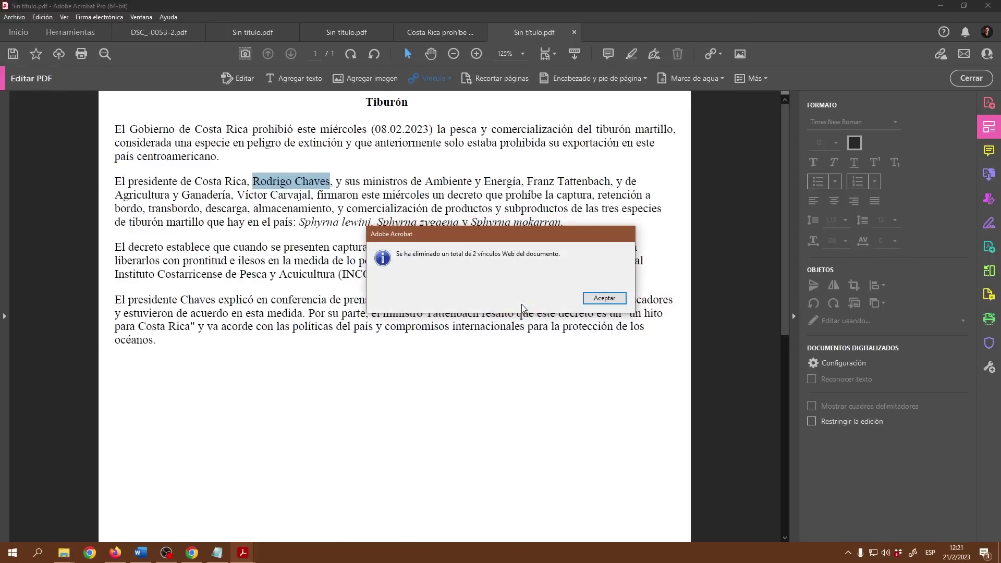
pyautogui.click(590, 300)
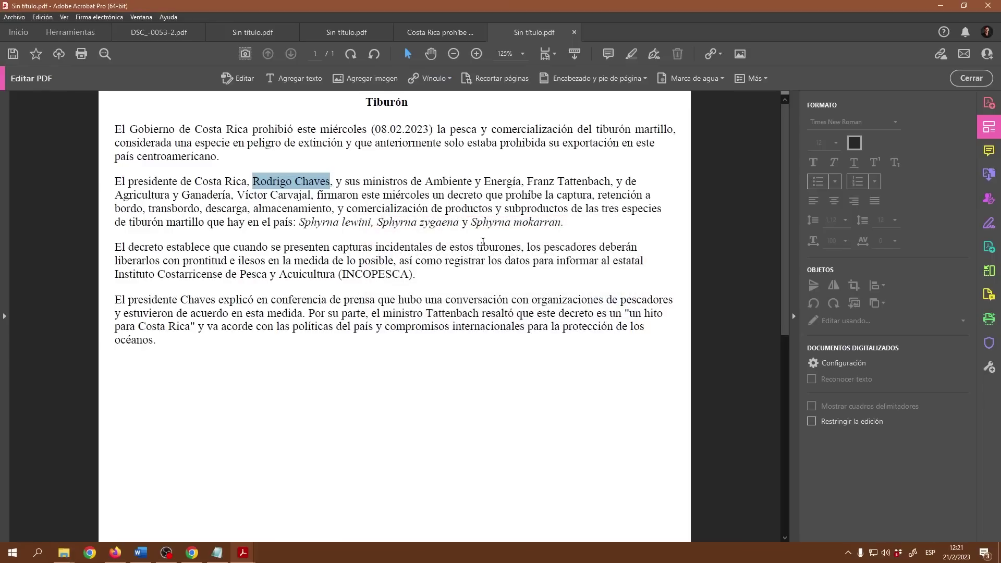
# Draw a new link rectangle around the president's name in the second paragraph using the add/edit link command
pyautogui.click(434, 78)
pyautogui.click(278, 181)
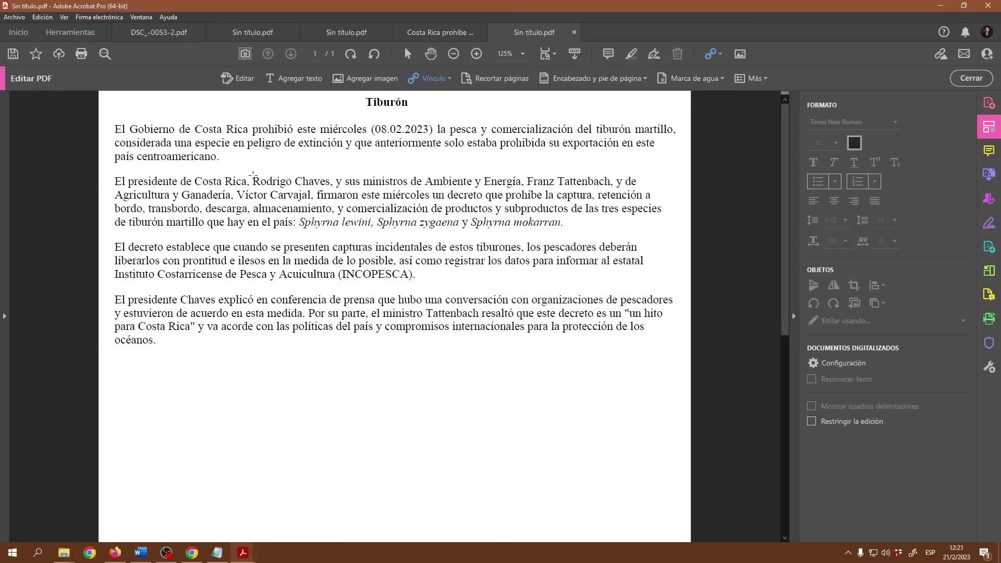
pyautogui.moveTo(254, 181); pyautogui.dragTo(329, 183)
pyautogui.moveTo(606, 175); pyautogui.dragTo(609, 147)
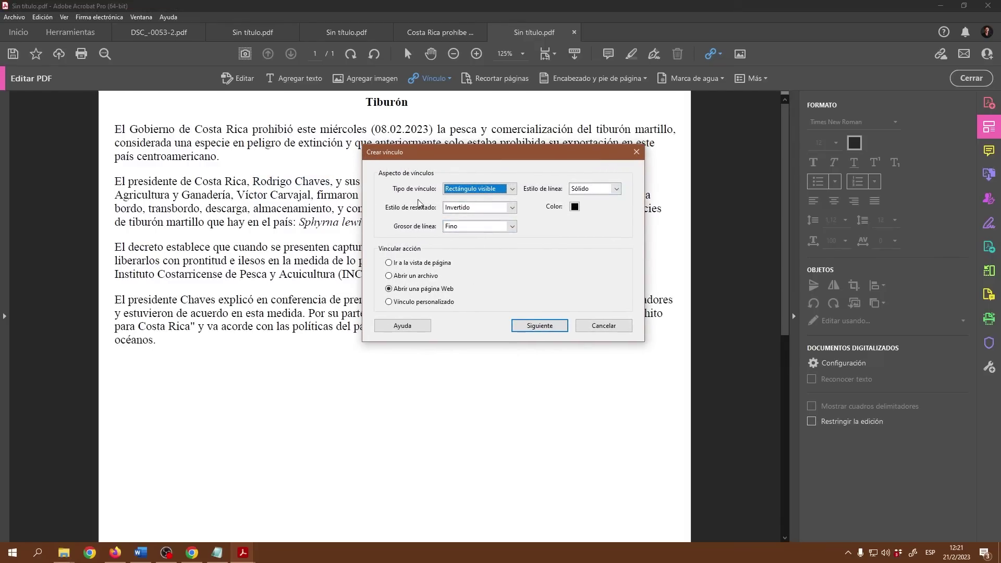
# Set the link's appearance to a visible rectangle (Rectángulo visible) with underlined line style (Subrayado) and blue colour
pyautogui.click(616, 188)
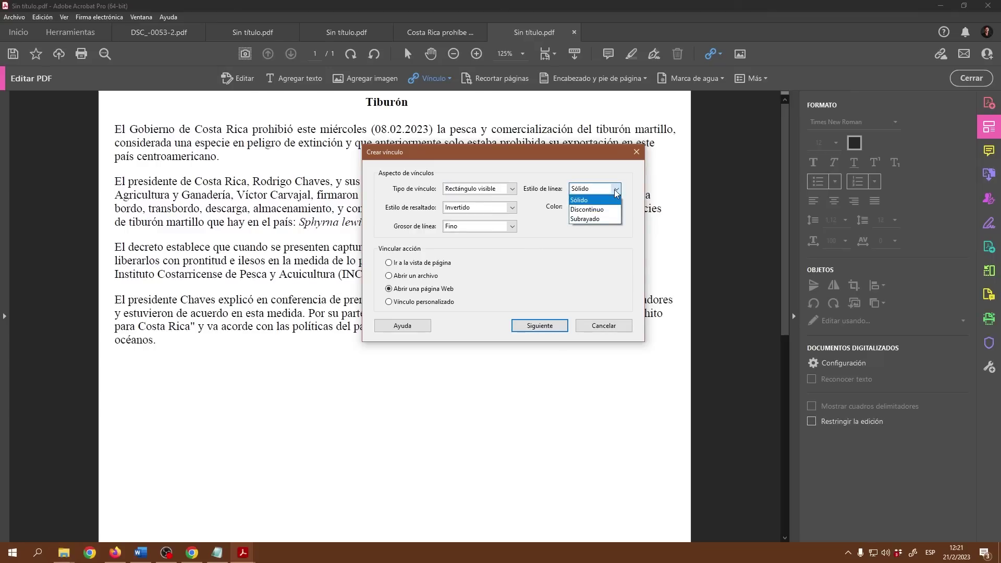
pyautogui.click(588, 218)
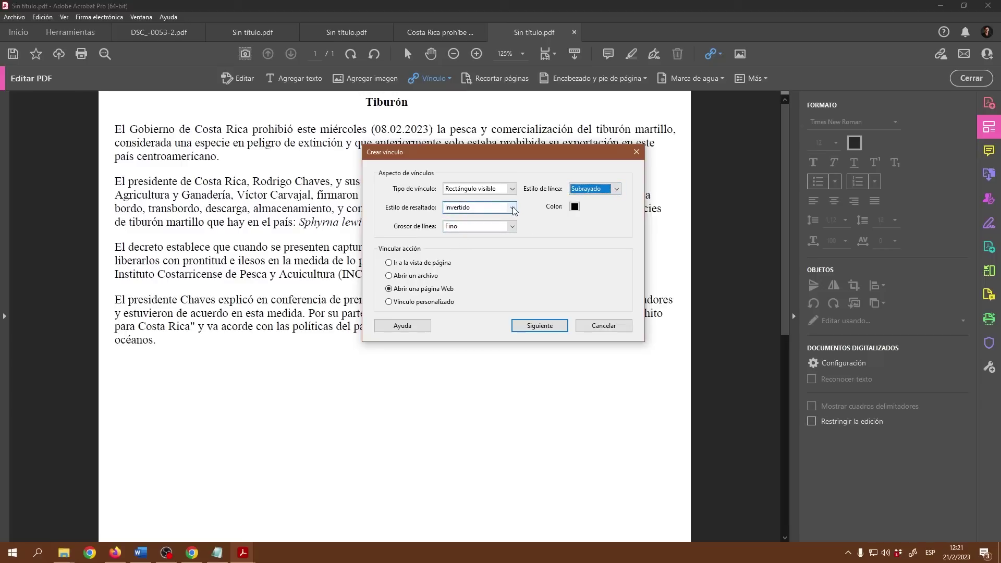
pyautogui.click(512, 190)
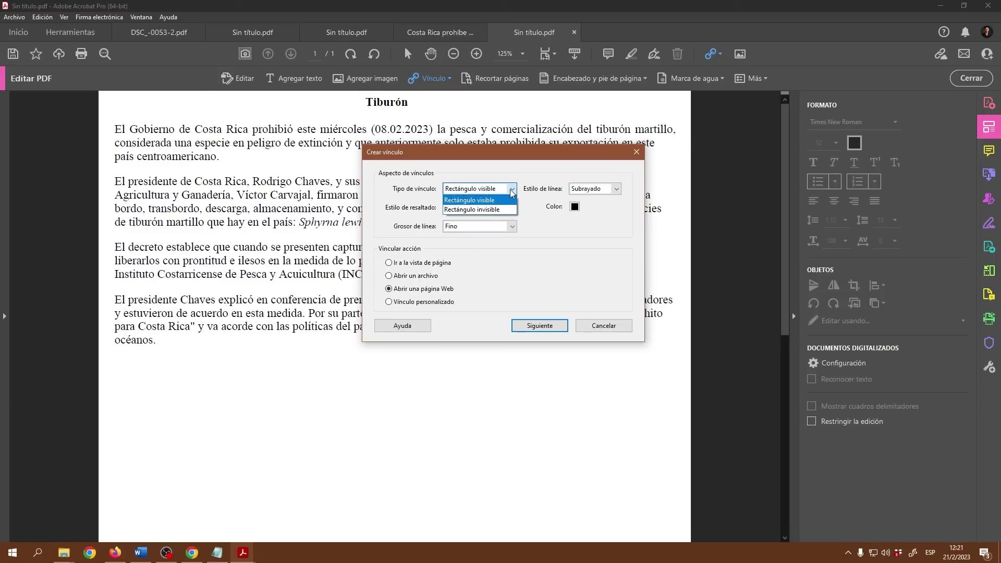
pyautogui.click(487, 209)
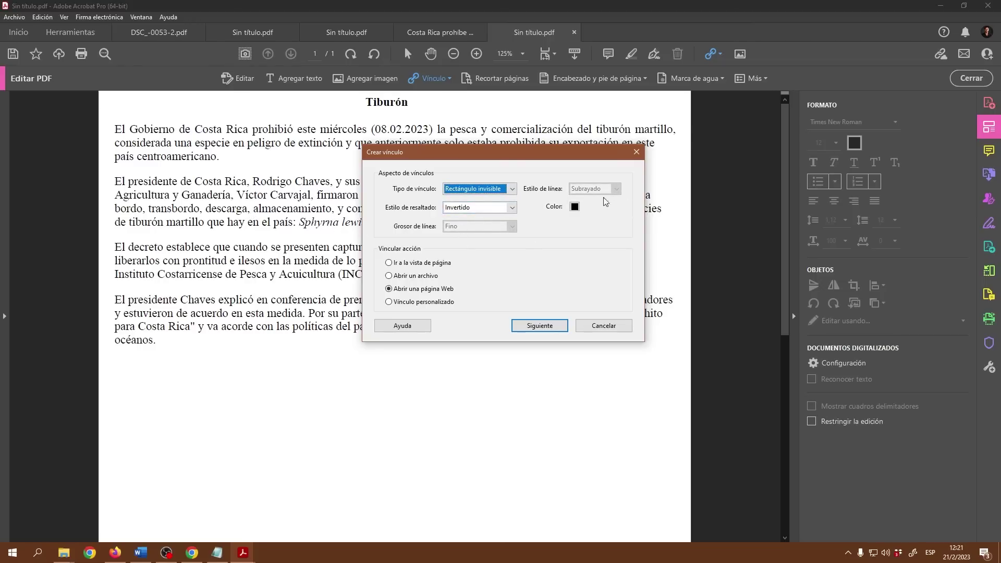
pyautogui.click(512, 188)
pyautogui.click(472, 211)
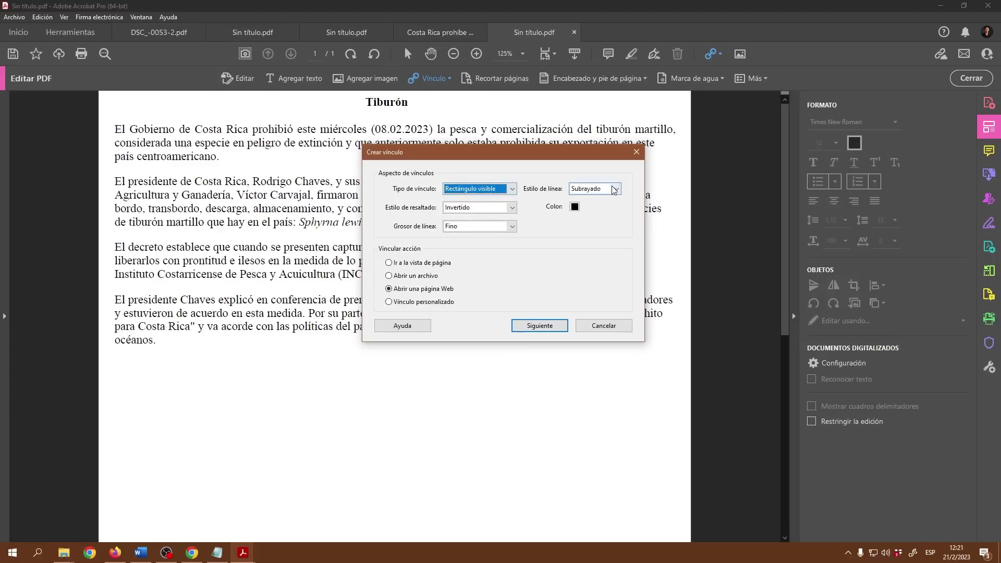
pyautogui.click(575, 206)
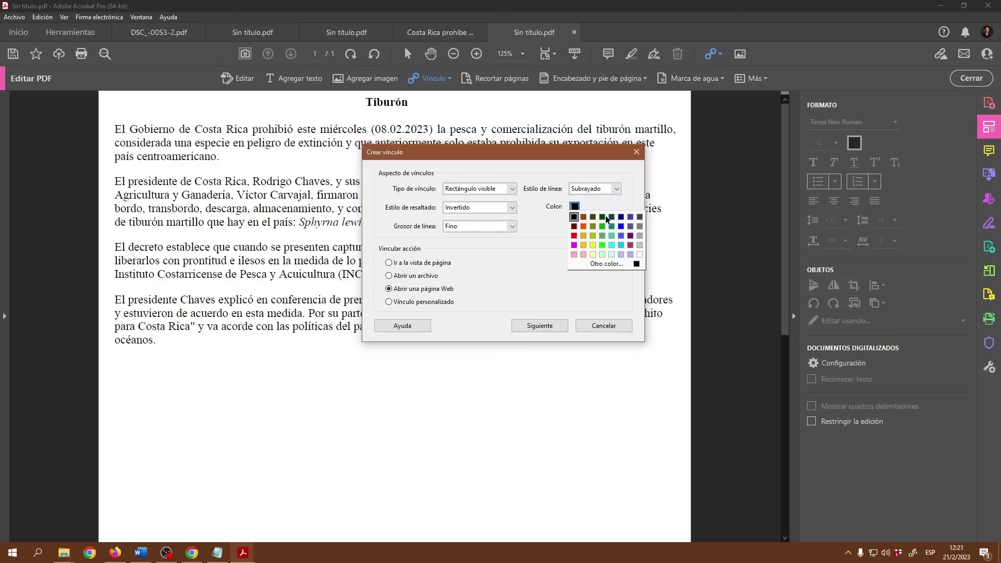
pyautogui.click(620, 226)
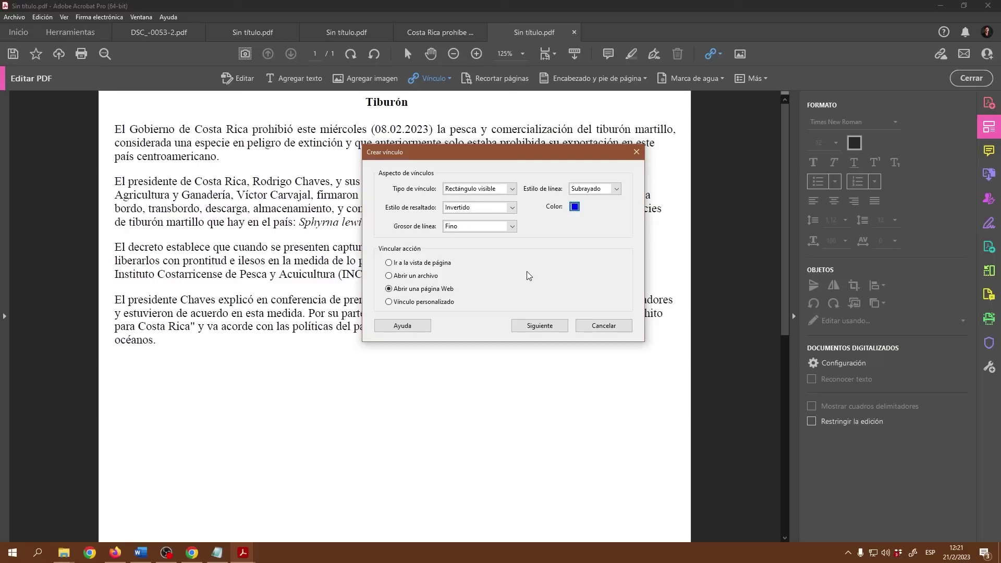
pyautogui.click(541, 326)
pyautogui.write('https://www.dw.com/es/am%C3%A9rica-latina/t-17411636')
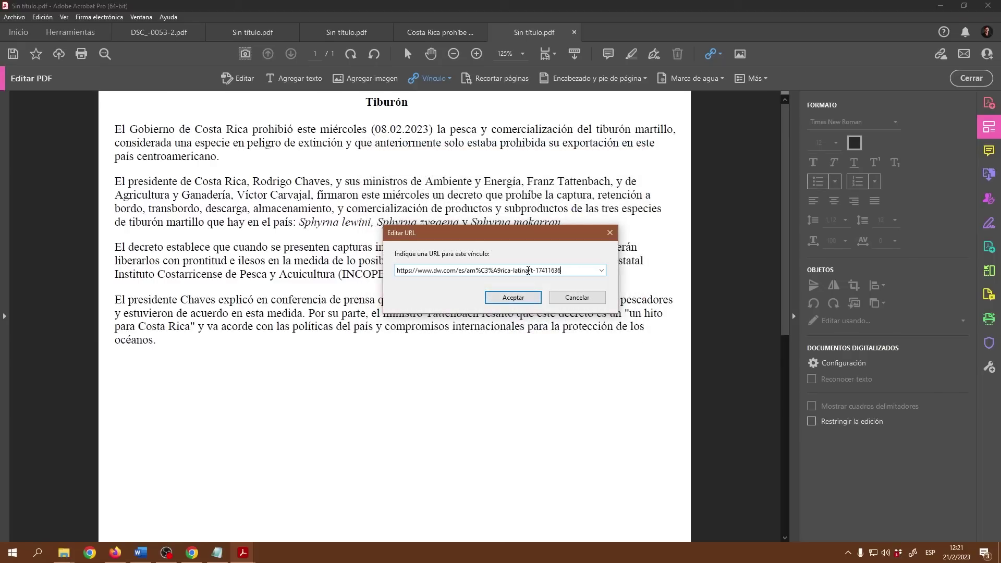
pyautogui.click(524, 299)
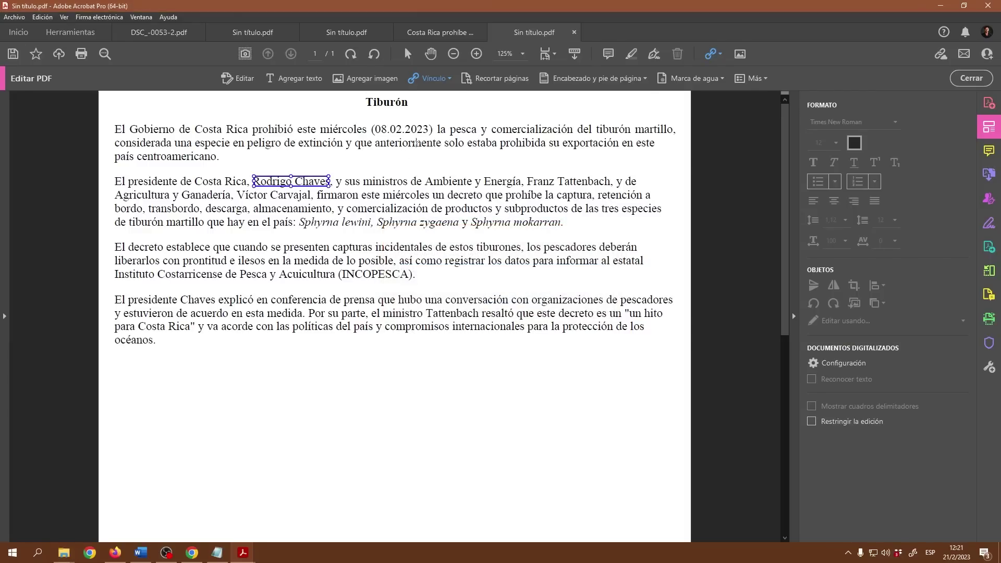
pyautogui.click(408, 53)
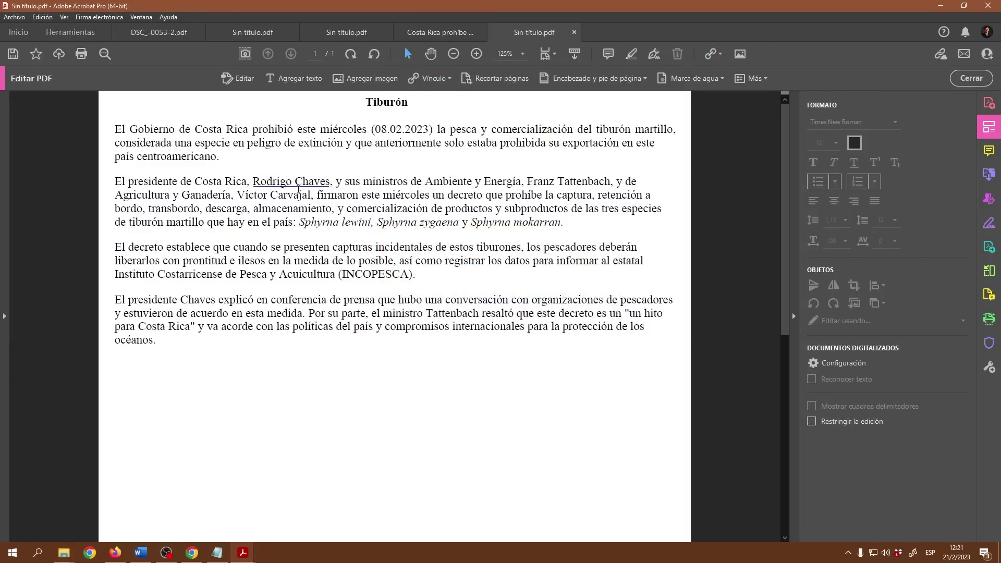
pyautogui.moveTo(308, 186)
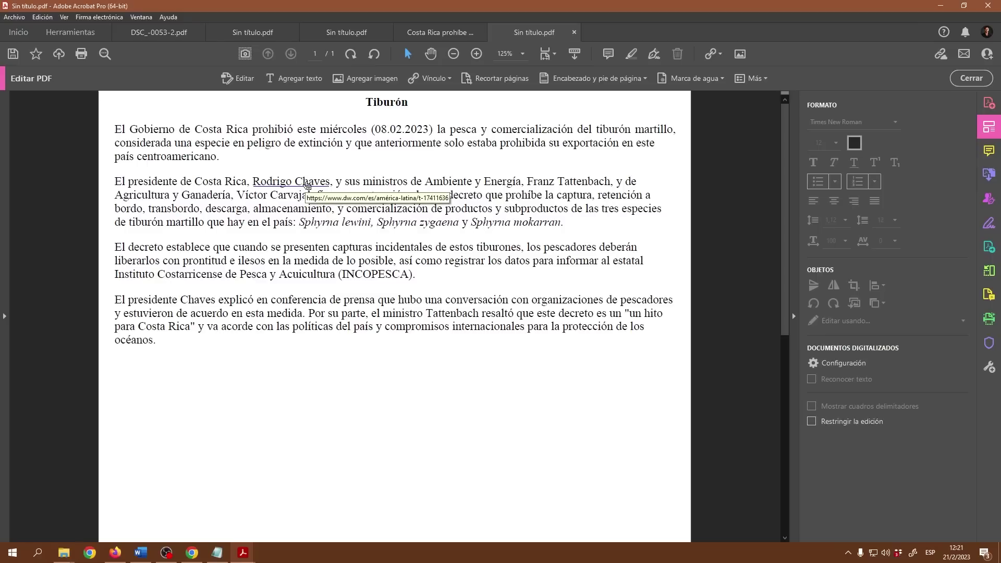